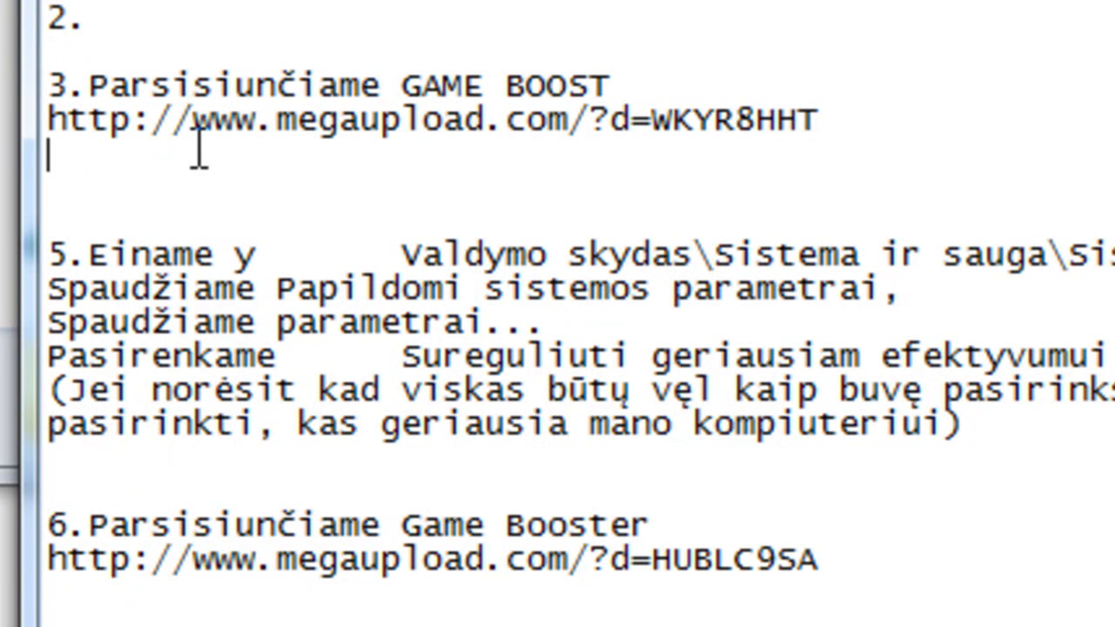
Step: Add a blank line below the GAME BOOST link in the notes and look into the CRACK folder beside the gamegain installer
key("Return")
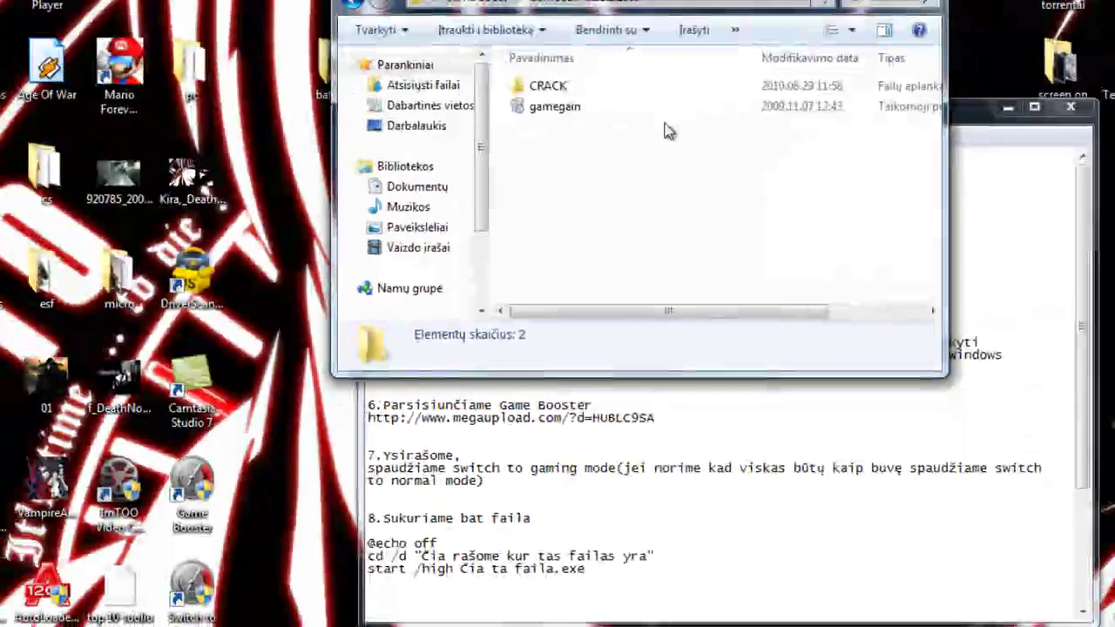
left_click(351, 3)
double_click(543, 85)
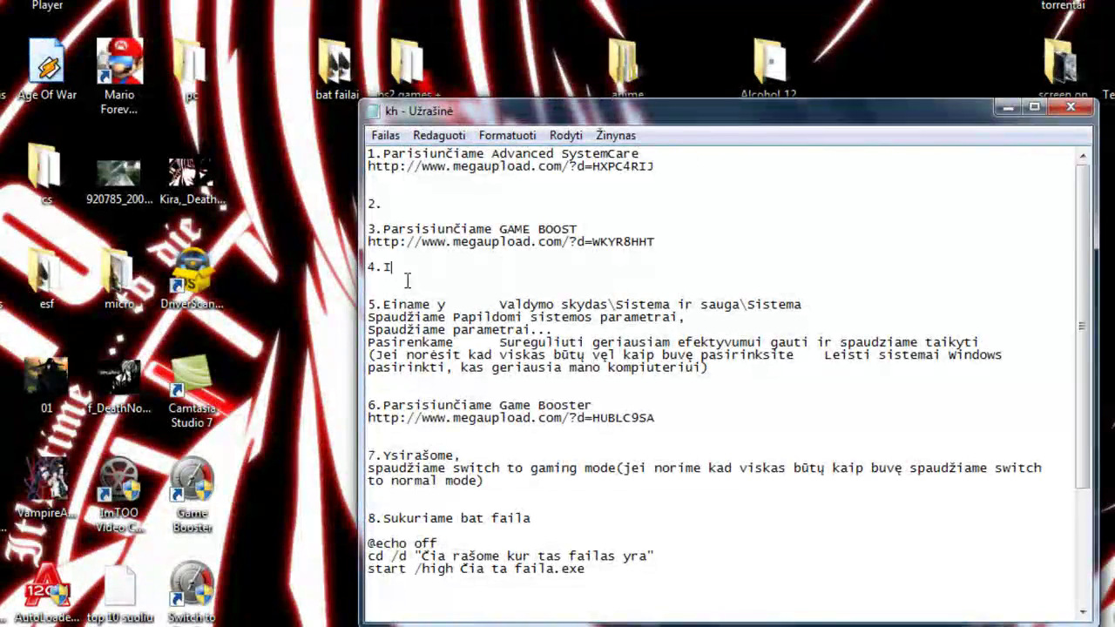
type("R ")
type("nukrakinat")
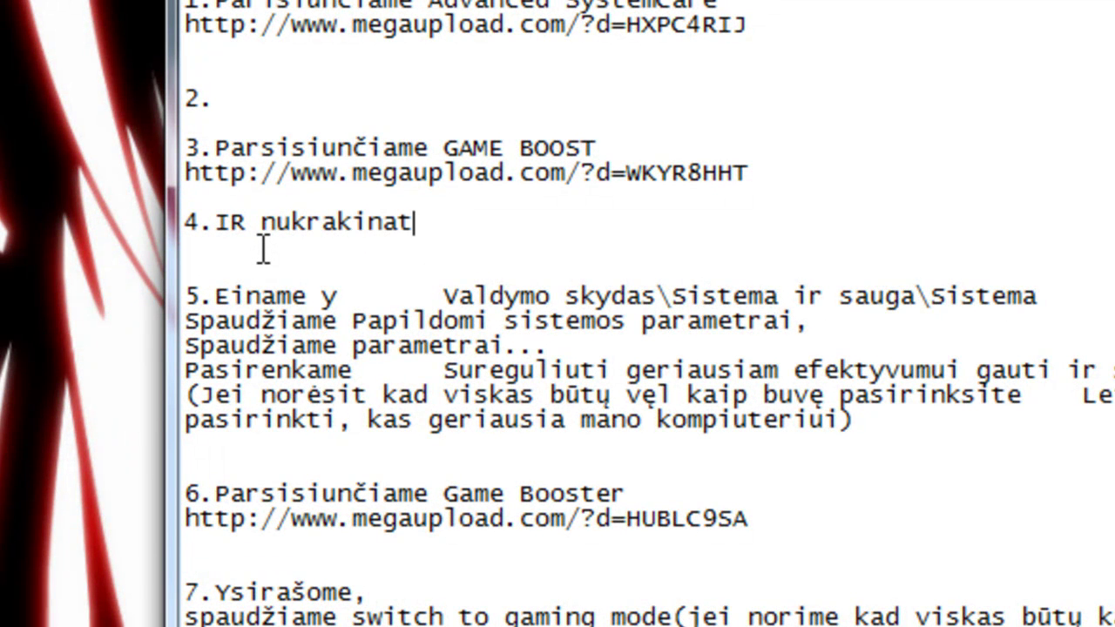
key("BackSpace")
key("BackSpace")
key("BackSpace")
key("BackSpace")
key("BackSpace")
key("BackSpace")
key("BackSpace")
key("BackSpace")
key("BackSpace")
key("BackSpace")
key("BackSpace")
key("BackSpace")
key("BackSpace")
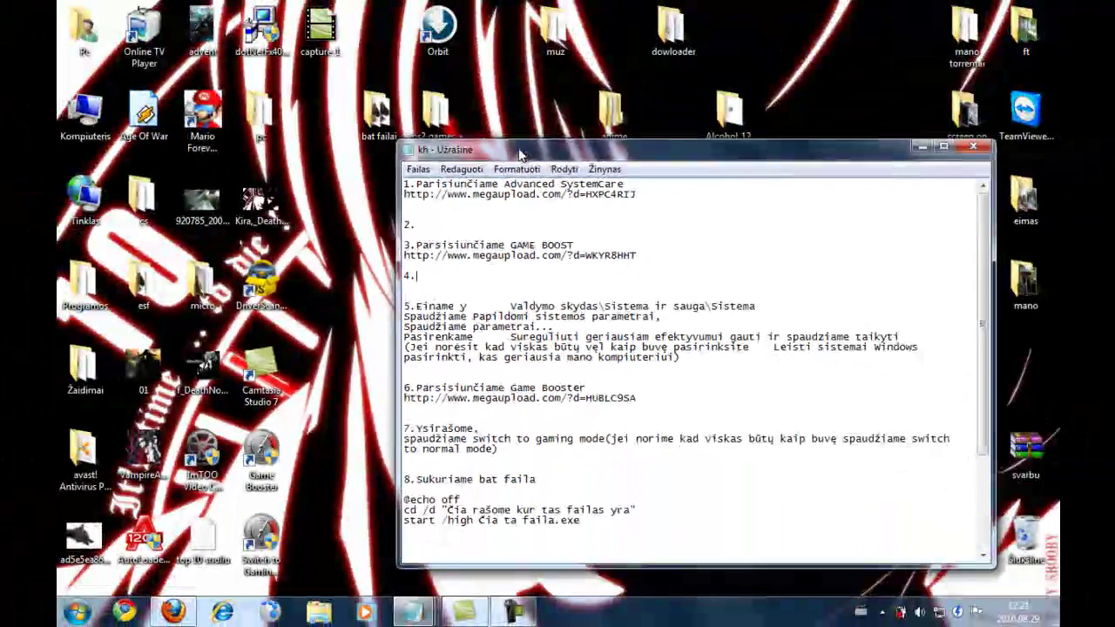
Step: Move the notes out of the way and open the Game boost archive, dismissing the licence reminder
left_click_drag(500, 119, 856, 523)
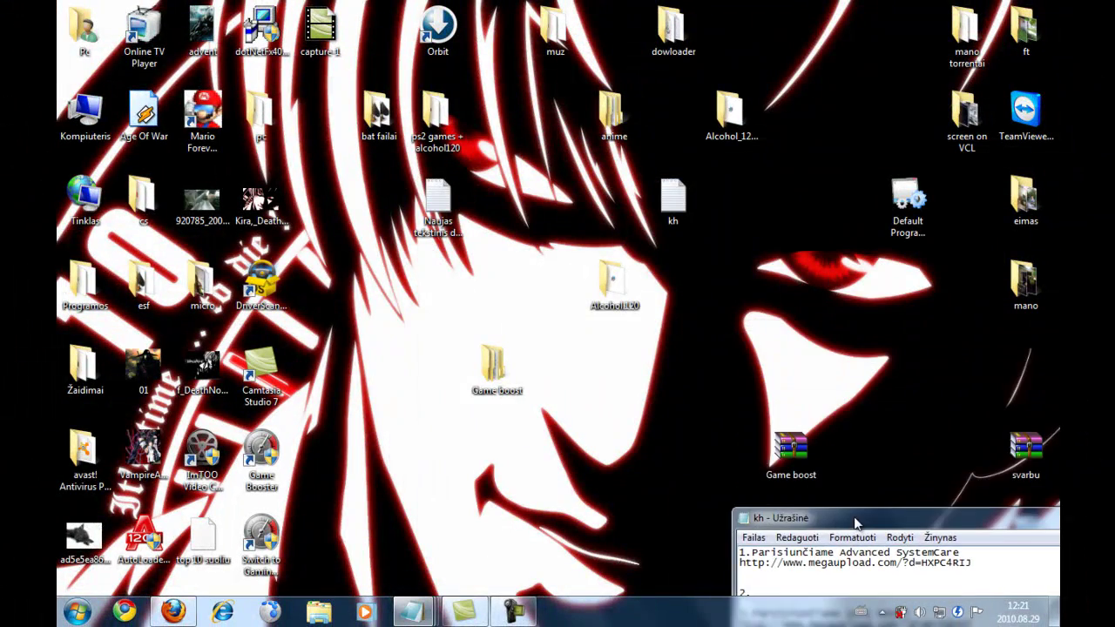
double_click(786, 443)
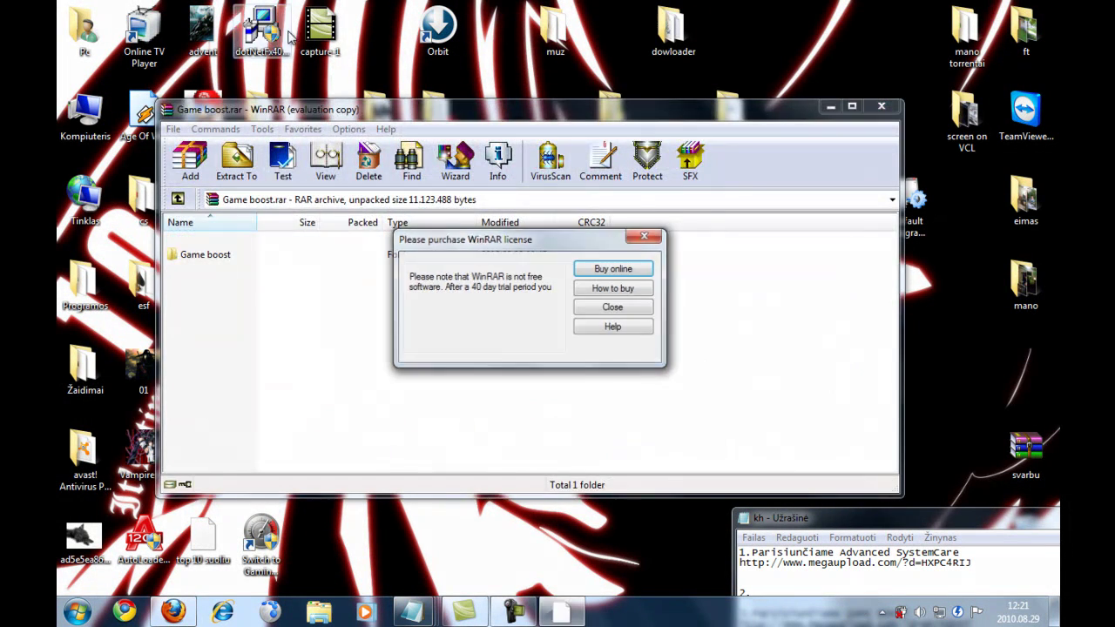
left_click(645, 236)
left_click_drag(557, 110, 850, 192)
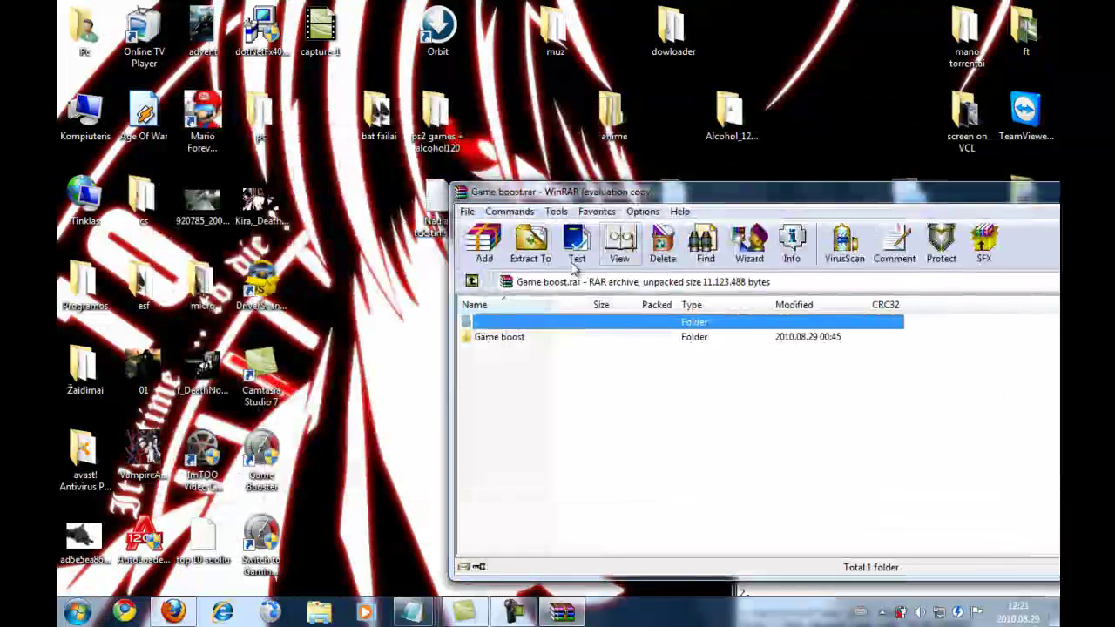
Step: Extract the Game boost folder from the archive to the desktop, merging it with the existing folders, and close the archive
left_click_drag(515, 339, 401, 301)
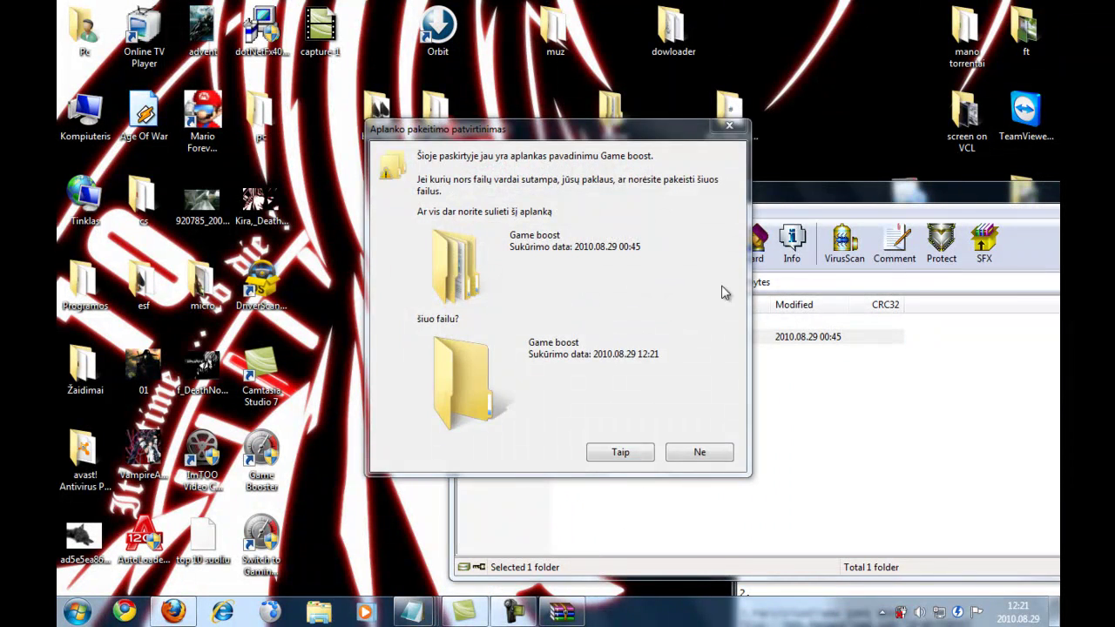
left_click(629, 449)
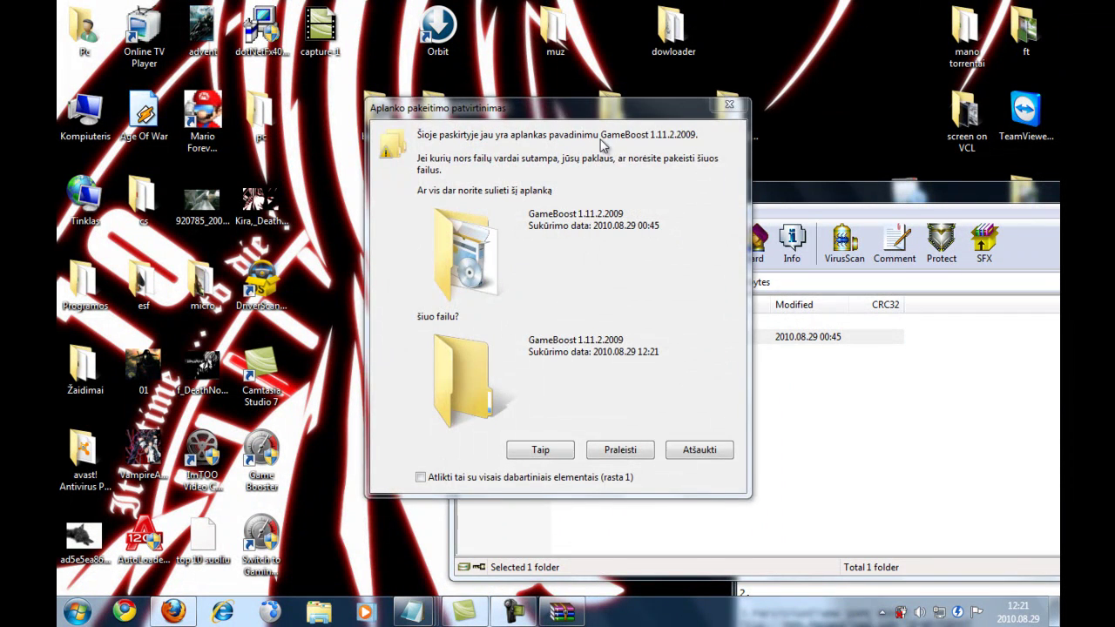
left_click(540, 451)
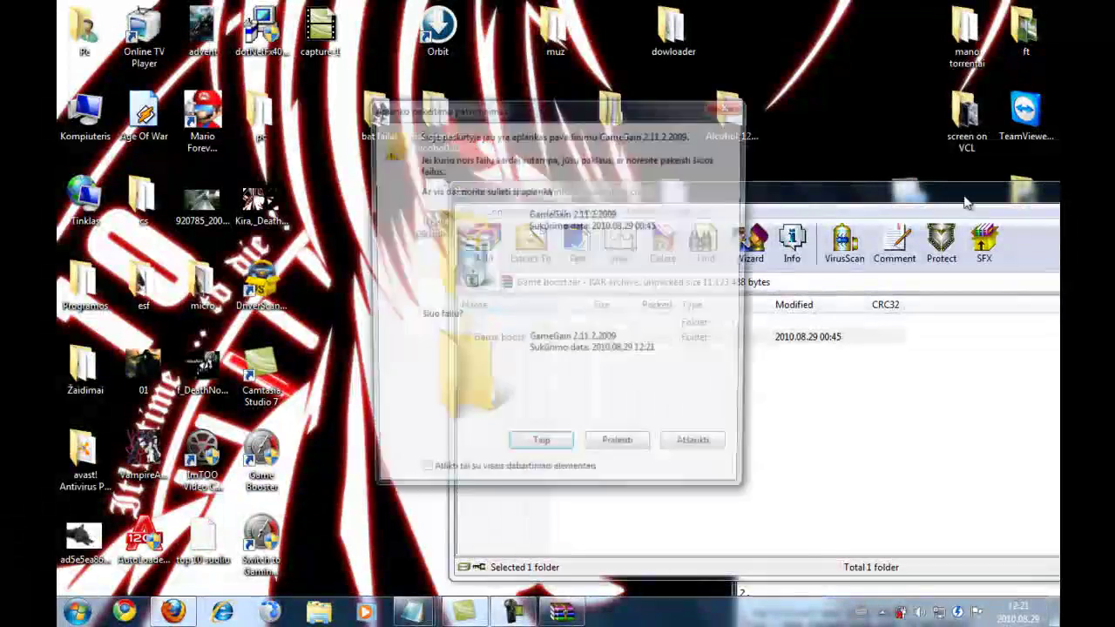
left_click(543, 452)
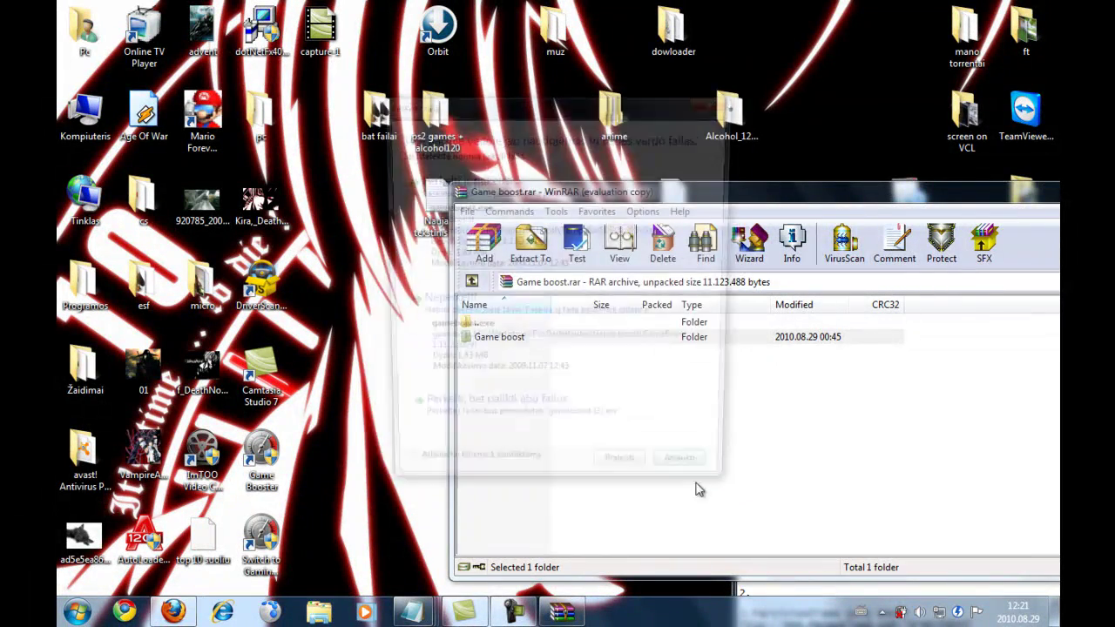
left_click(477, 201)
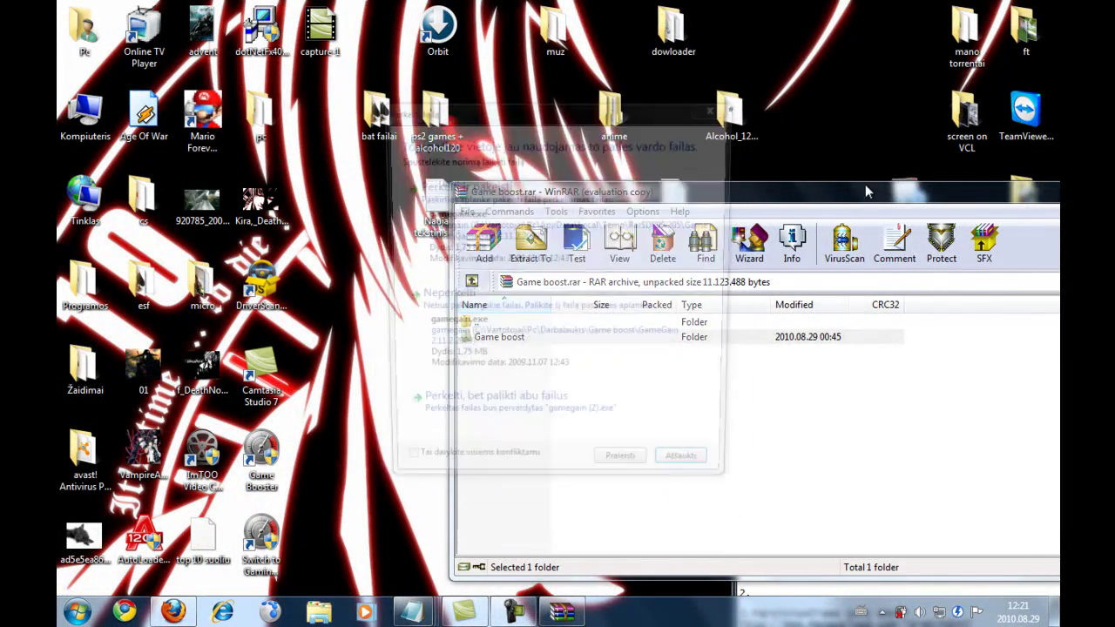
left_click(649, 427)
left_click_drag(785, 173, 547, 86)
left_click(899, 105)
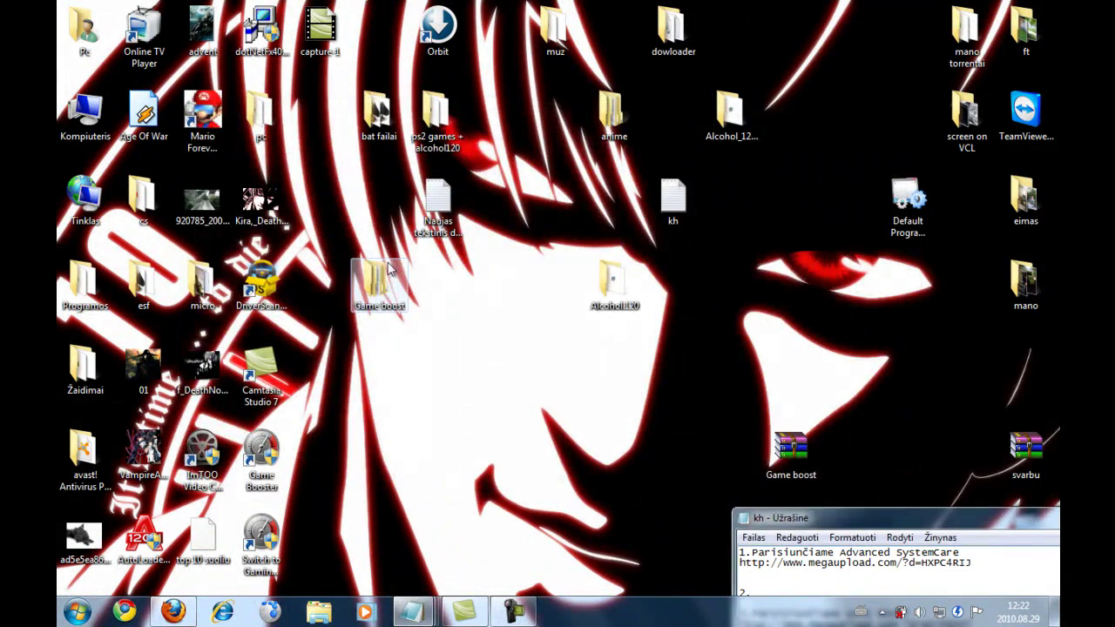
Step: Open the extracted Game boost folder and look through its GameGain 2.11.2.2009 folder
double_click(389, 289)
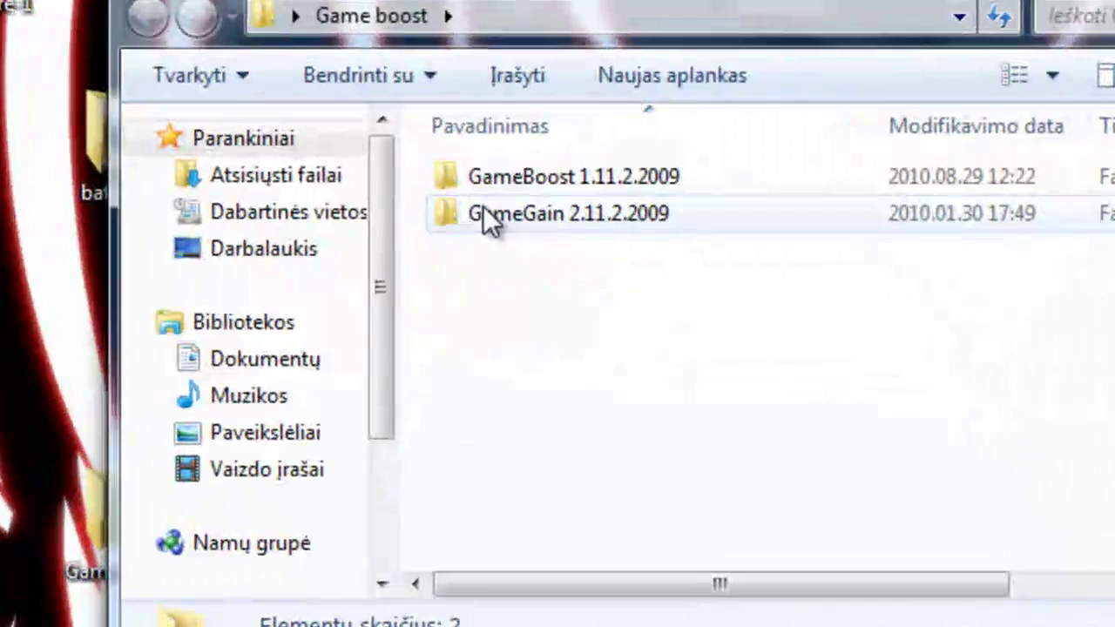
double_click(485, 209)
left_click(513, 185)
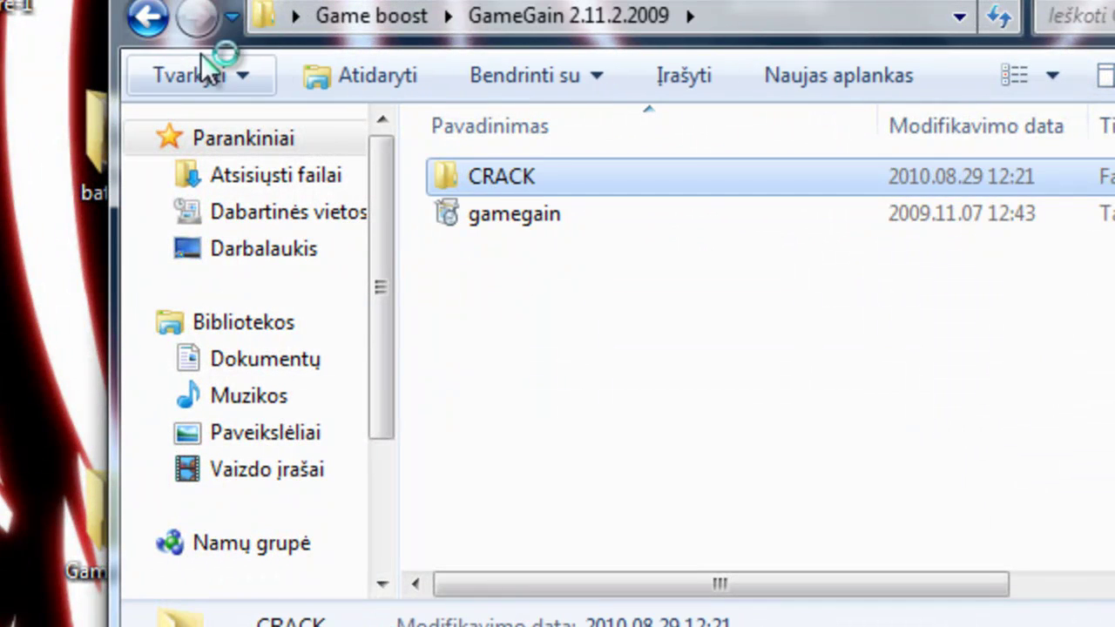
left_click(148, 18)
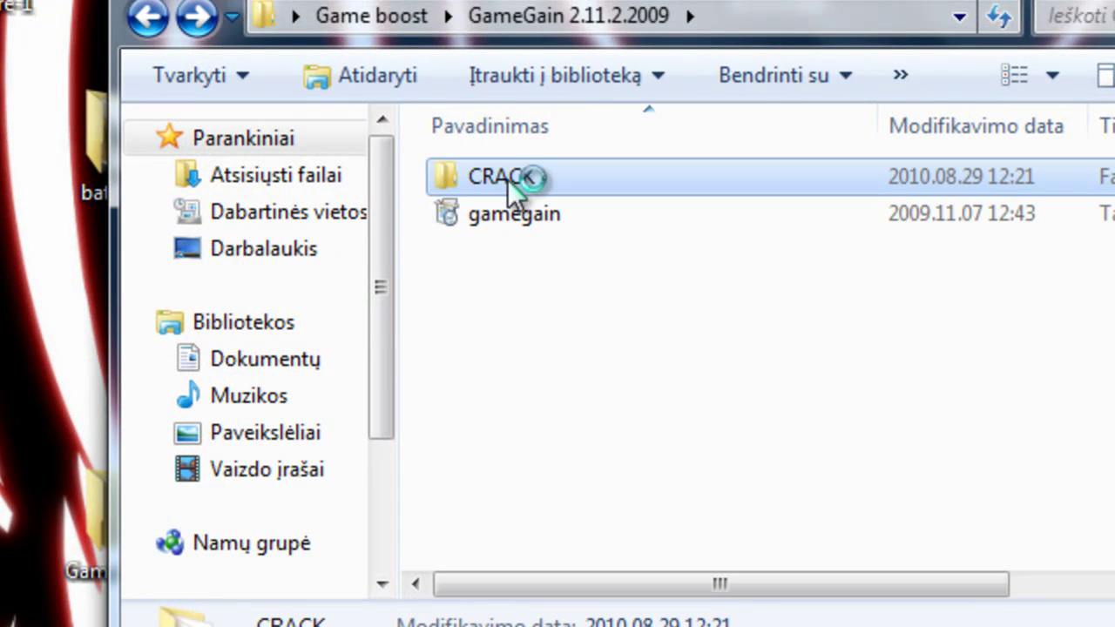
left_click(148, 17)
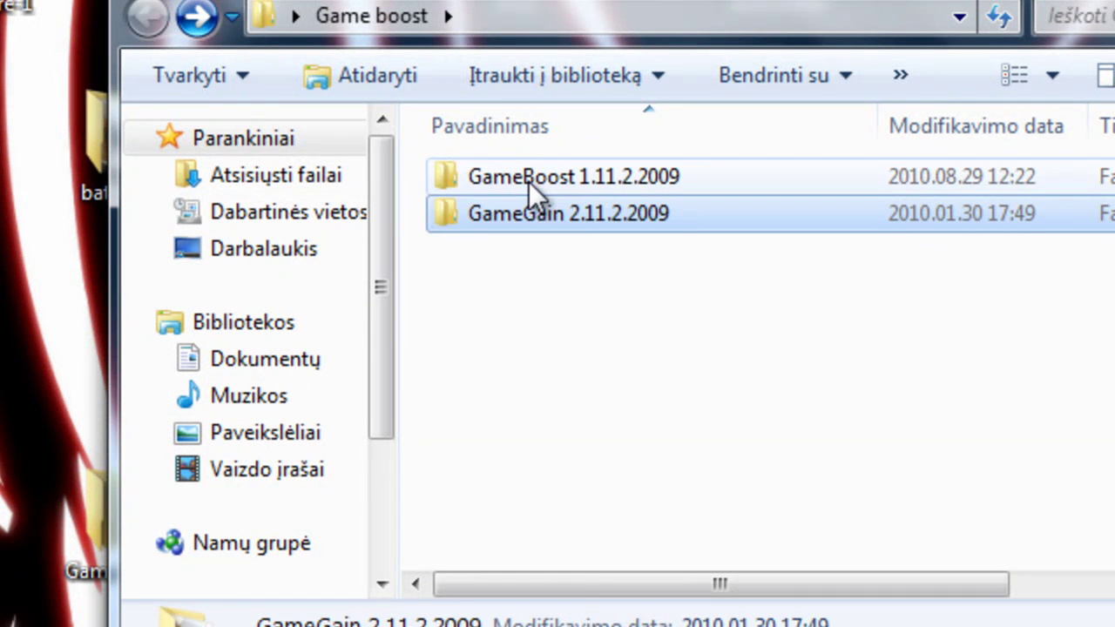
Step: Launch the gameboost installer from the GameBoost 1.11.2.2009 folder and accept its license agreement
double_click(528, 179)
double_click(565, 222)
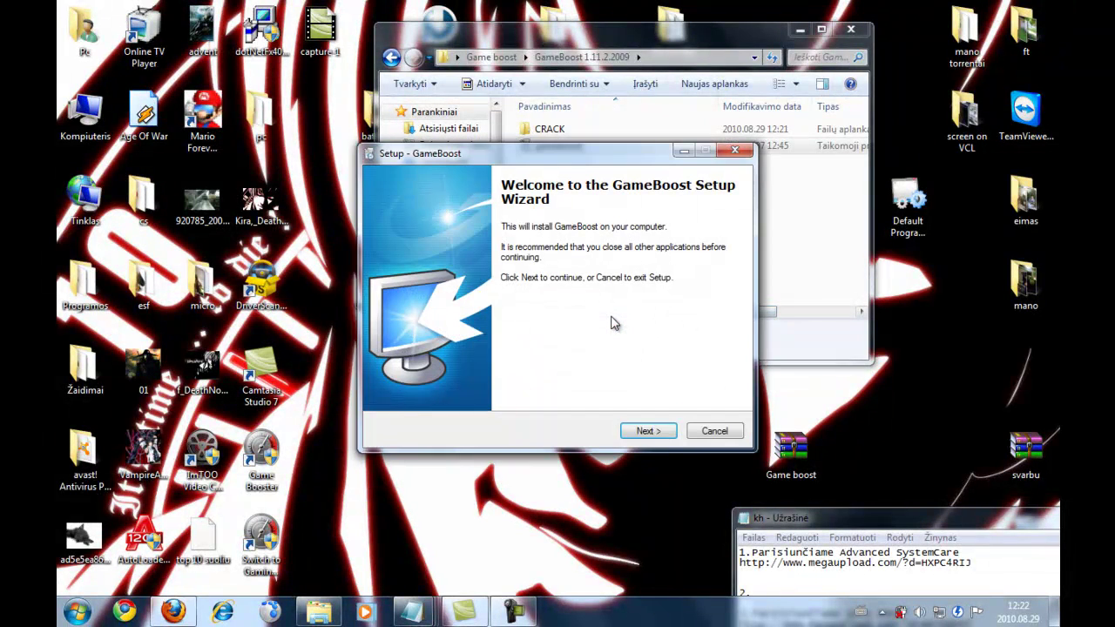
left_click(649, 432)
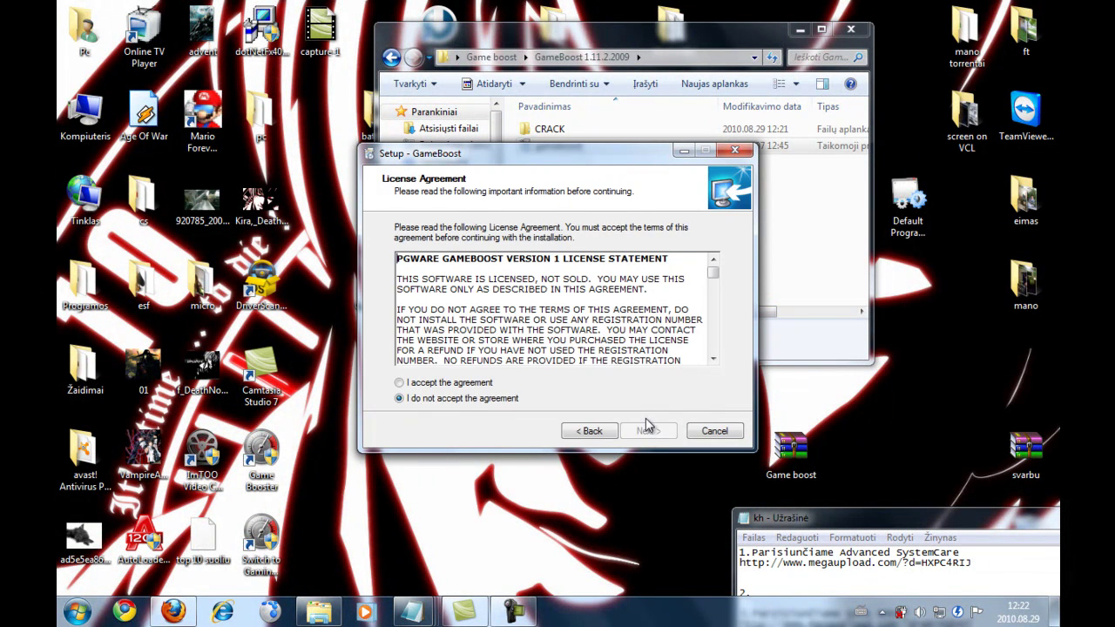
key("alt+a")
left_click(648, 432)
left_click(648, 432)
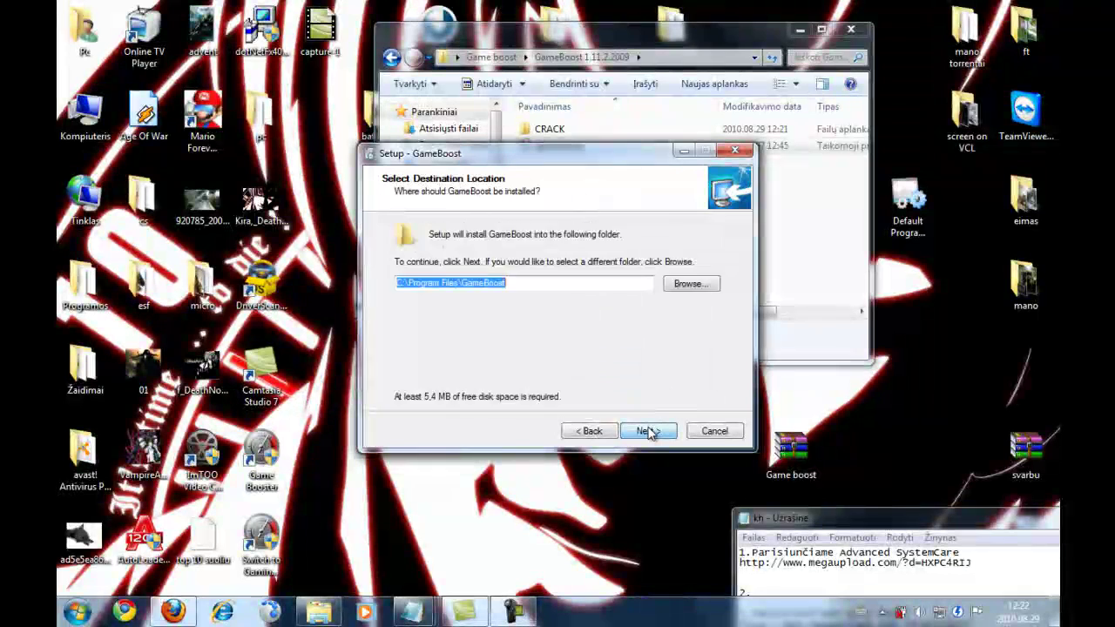
Step: Install GameBoost into C:\Program Files\GameBoost with a desktop icon and finish setup without launching the program
left_click(649, 432)
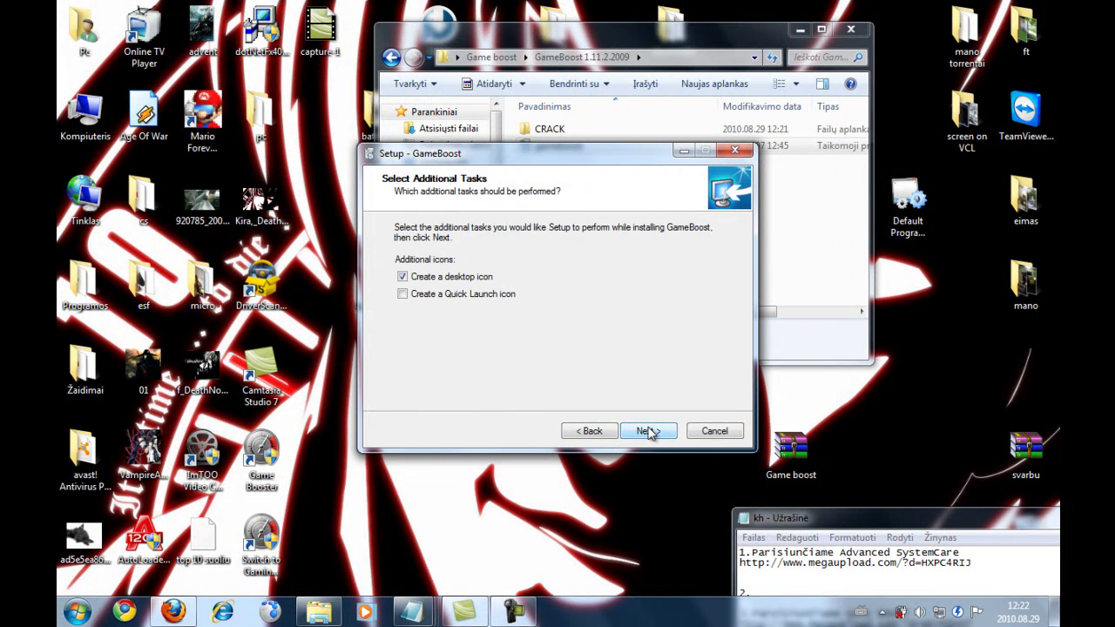
left_click(649, 432)
left_click(649, 433)
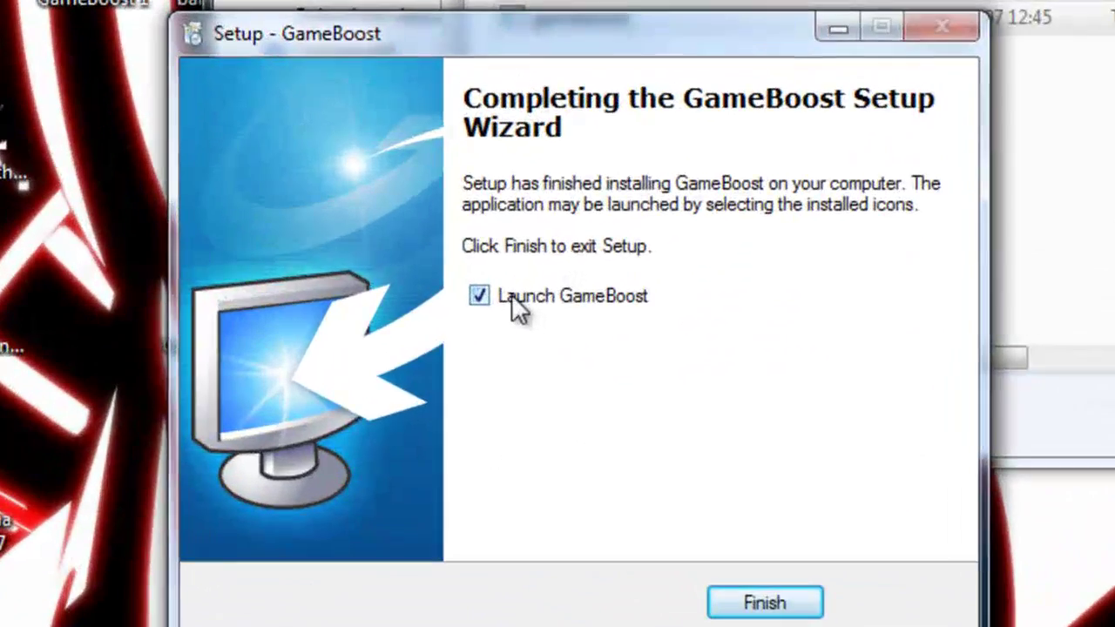
left_click(510, 284)
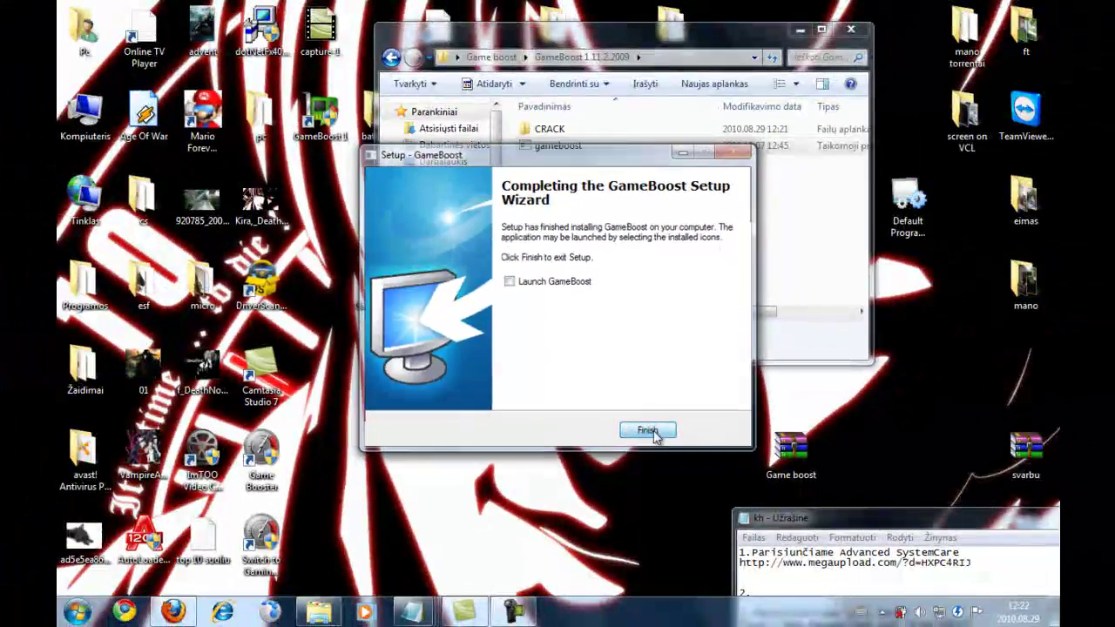
left_click(733, 557)
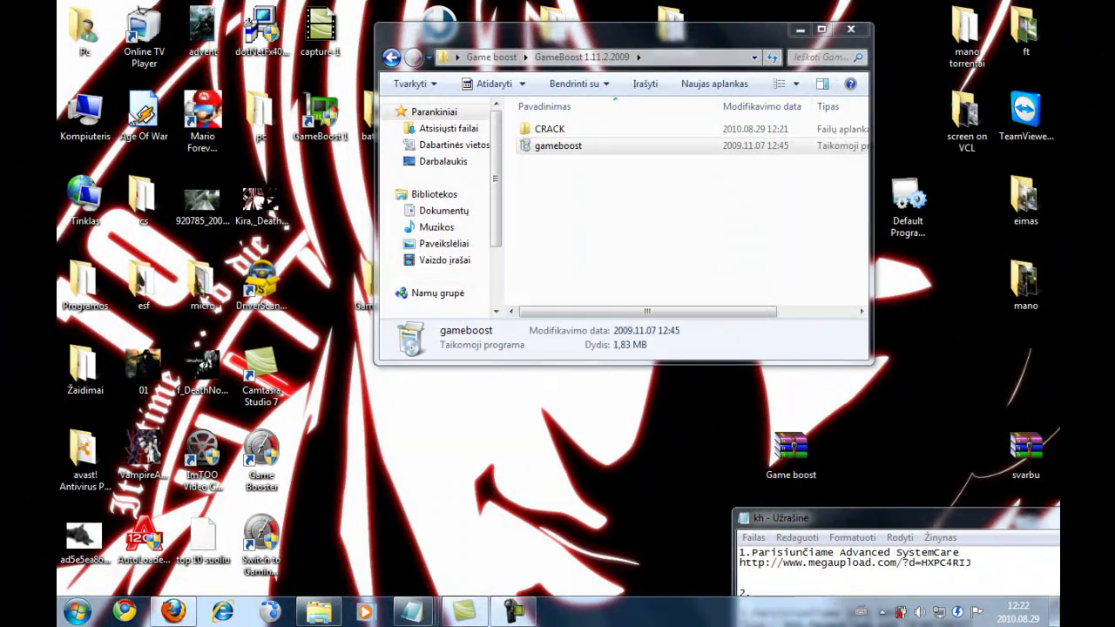
Step: Open the GameBoost installation folder inside Programiniai failai on drive C
double_click(87, 113)
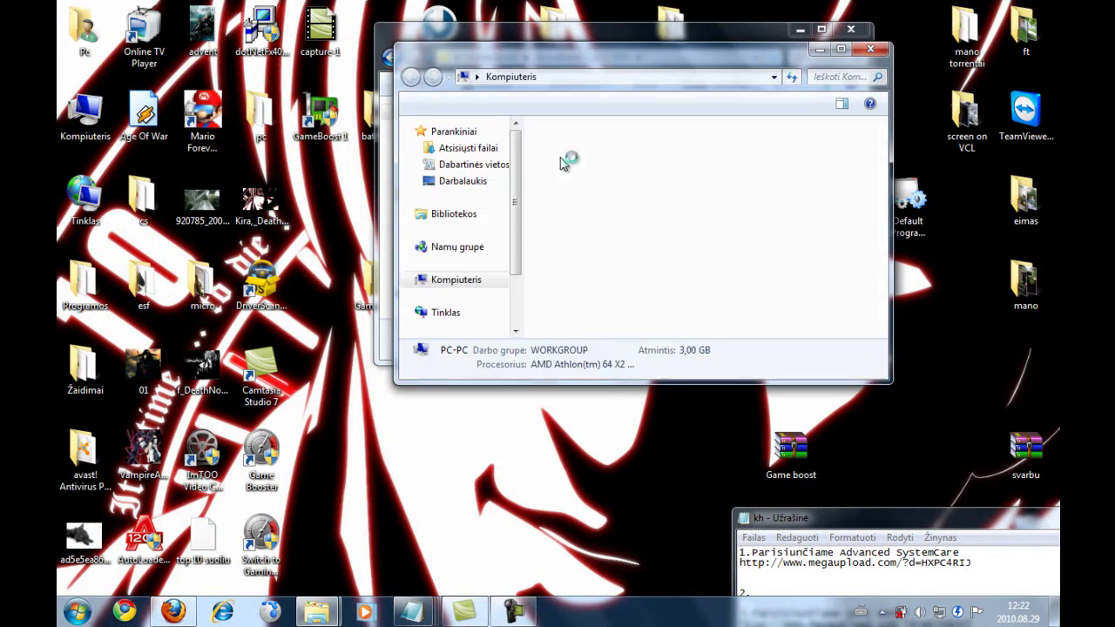
double_click(571, 157)
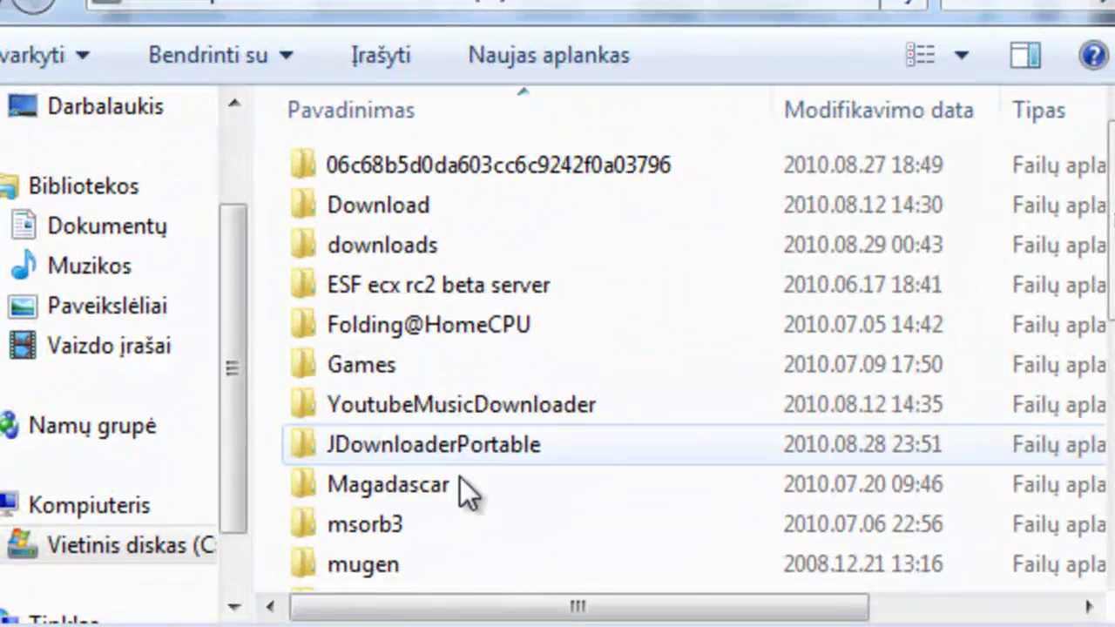
scroll(610, 310, "down", 2)
double_click(449, 504)
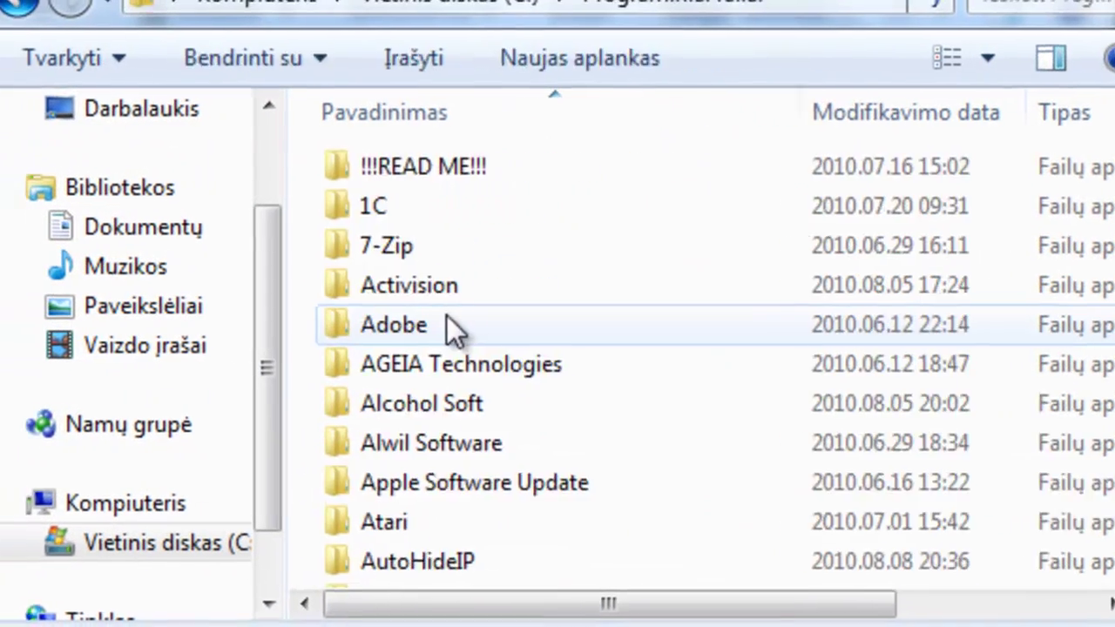
key("g")
key("g")
double_click(534, 167)
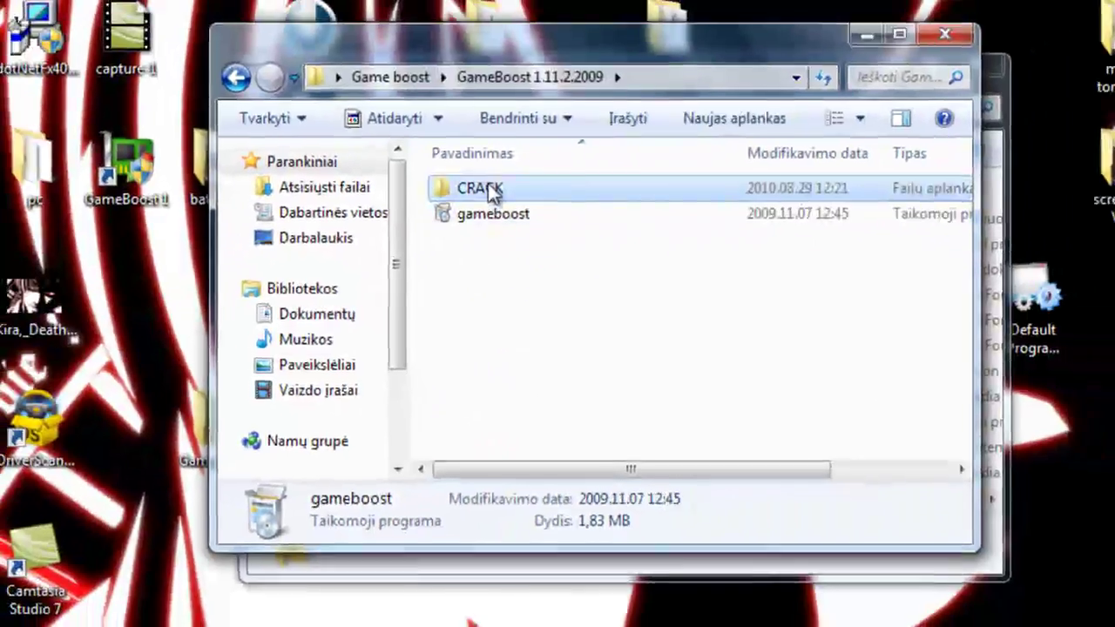
Step: Move the GameBoost and REG files from the CRACK folder into the GameBoost installation folder, replacing all conflicting files with administrator rights
double_click(491, 192)
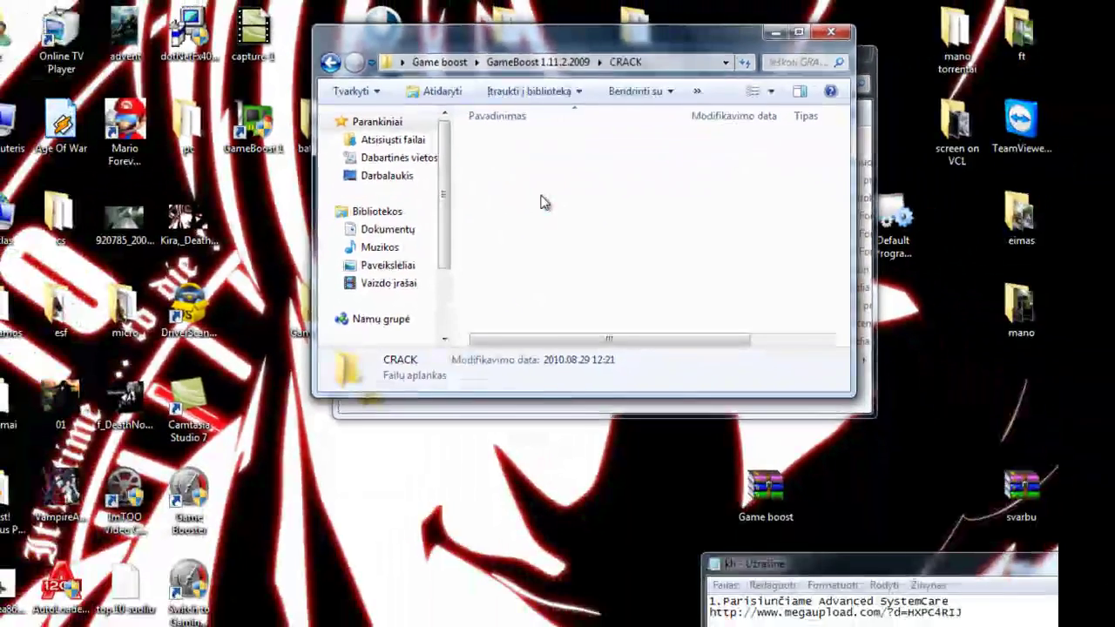
left_click_drag(528, 204, 491, 124)
left_click_drag(493, 44, 618, 351)
left_click_drag(634, 450, 503, 251)
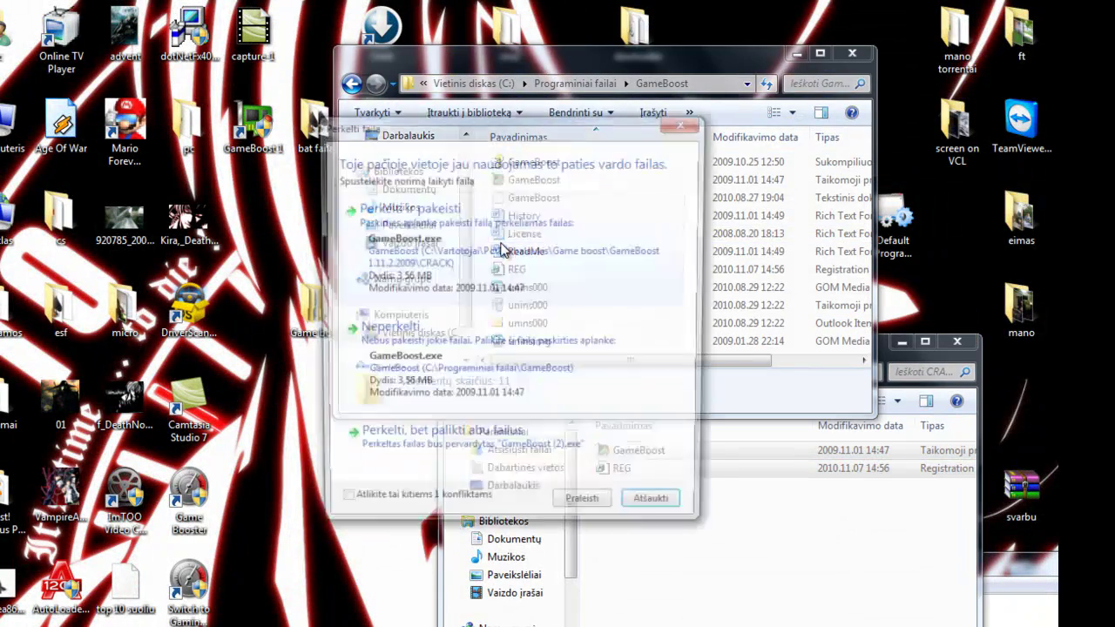
left_click(347, 510)
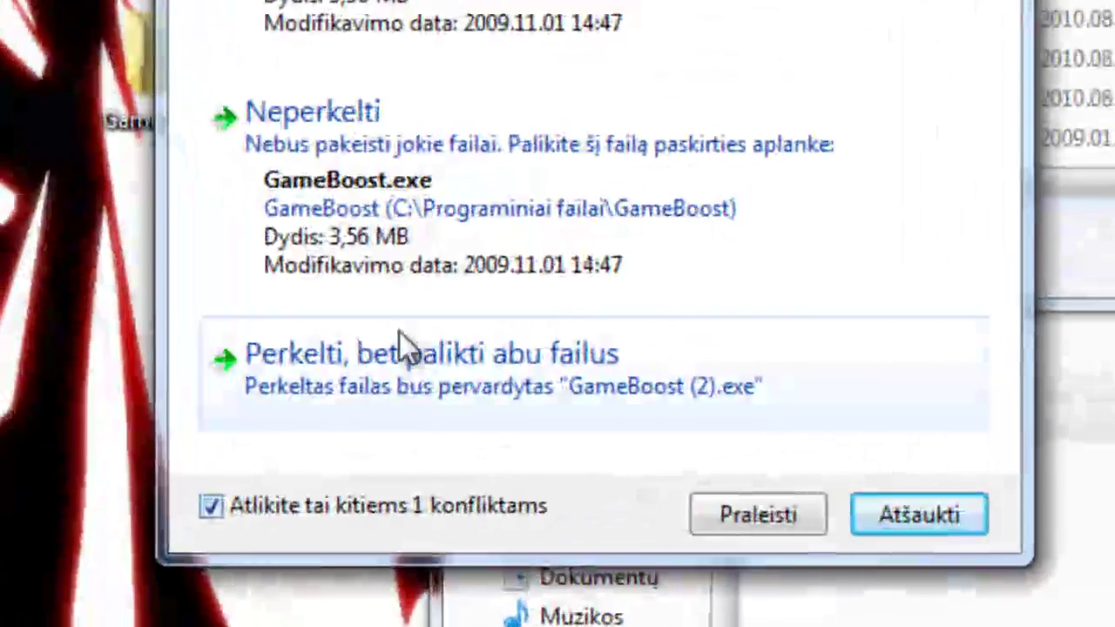
left_click(810, 0)
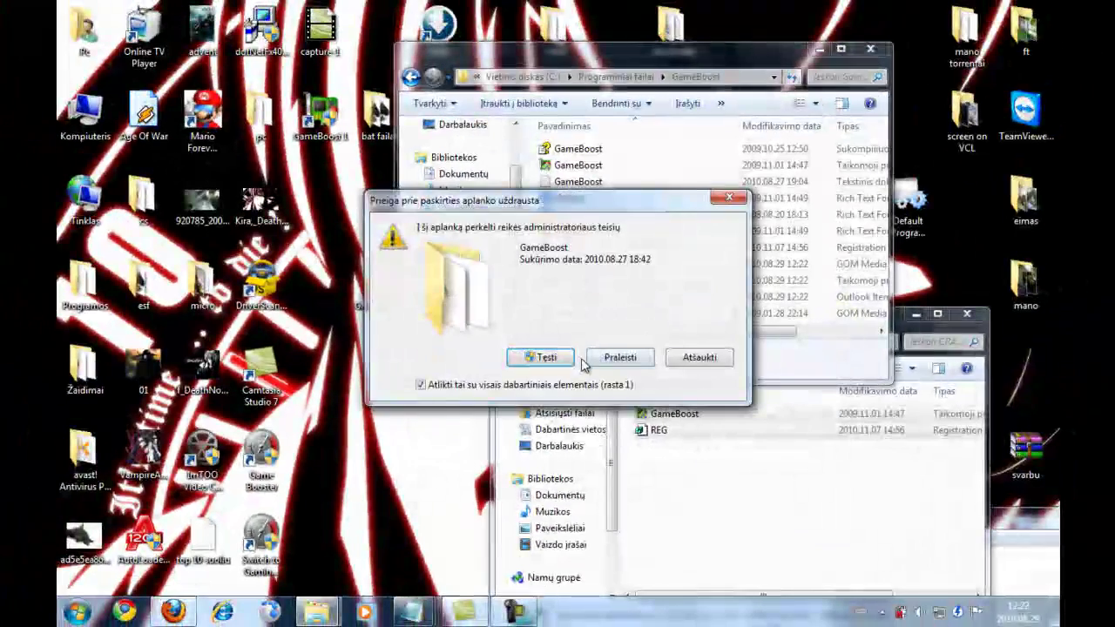
left_click(567, 359)
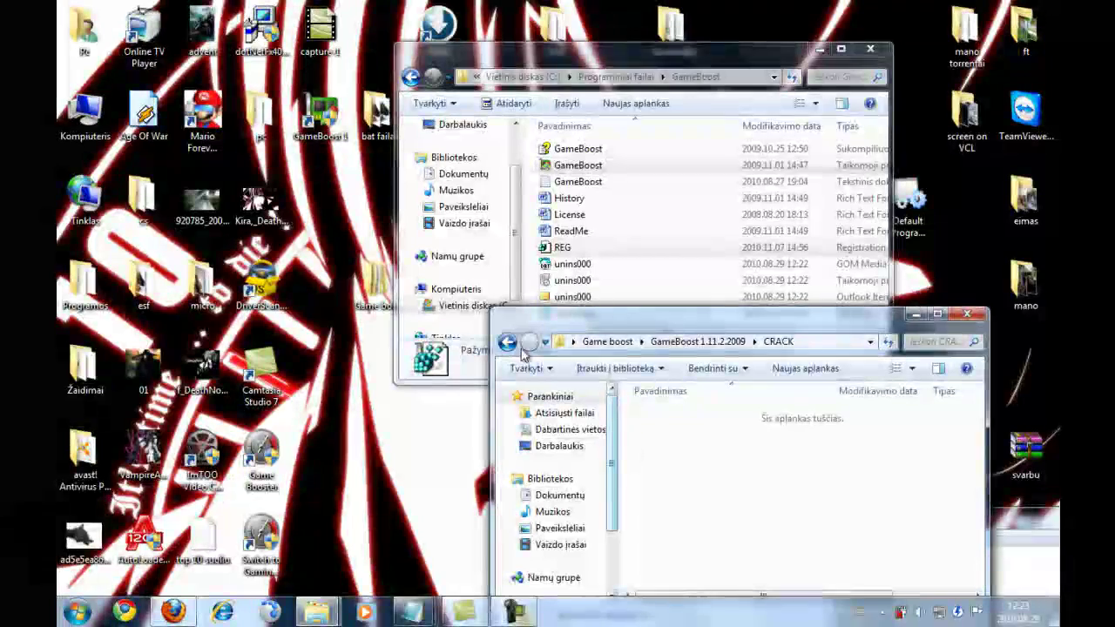
Step: Return to the extracted Game boost folder and open its GameGain 2.11.2.2009 folder
left_click(508, 341)
left_click(675, 430)
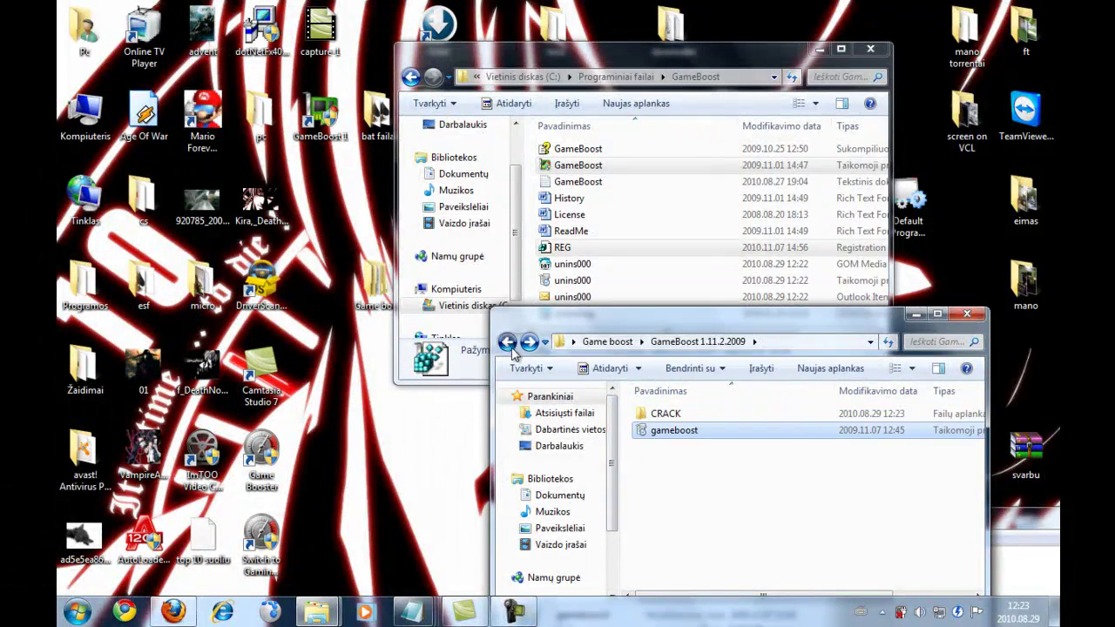
left_click(508, 343)
double_click(684, 433)
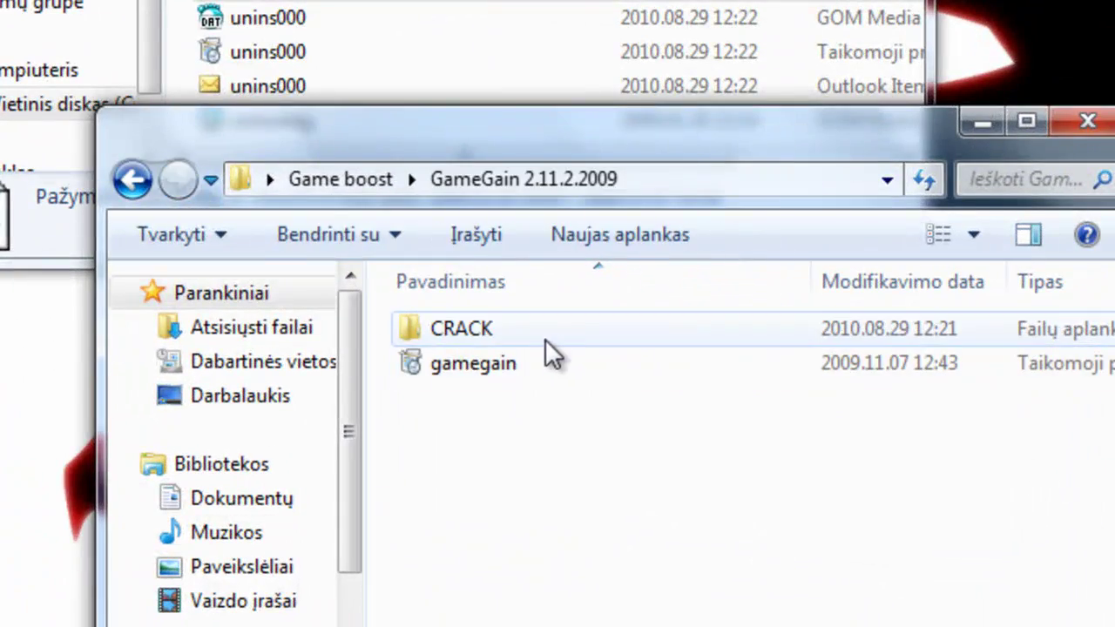
Step: Install GameGain with its default folders, accepting the license agreement, and finish setup without launching the program
double_click(481, 366)
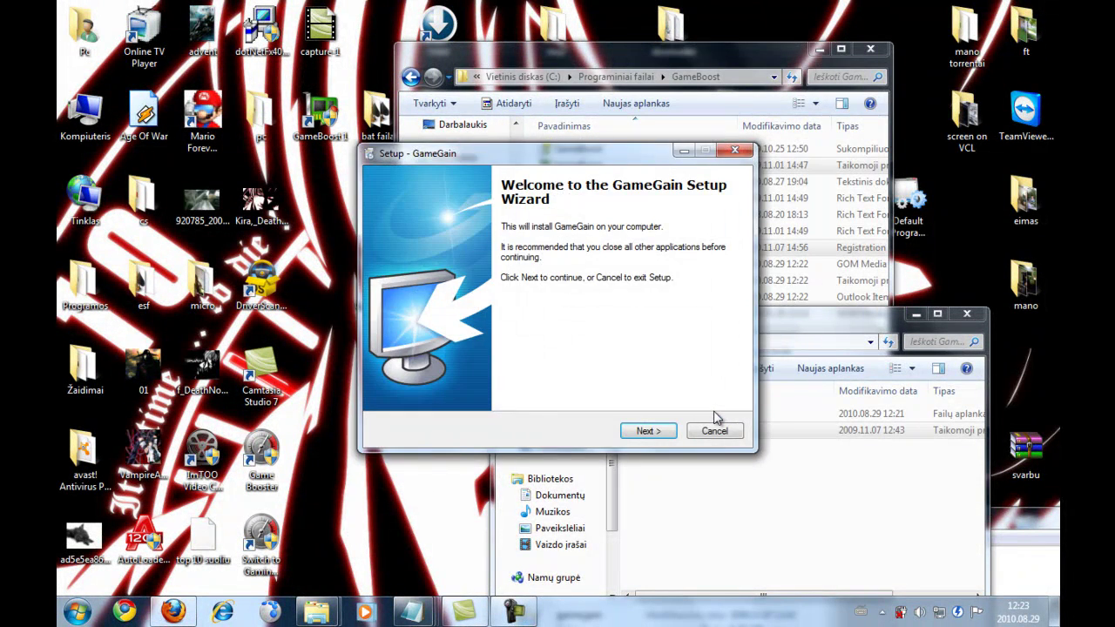
left_click(646, 432)
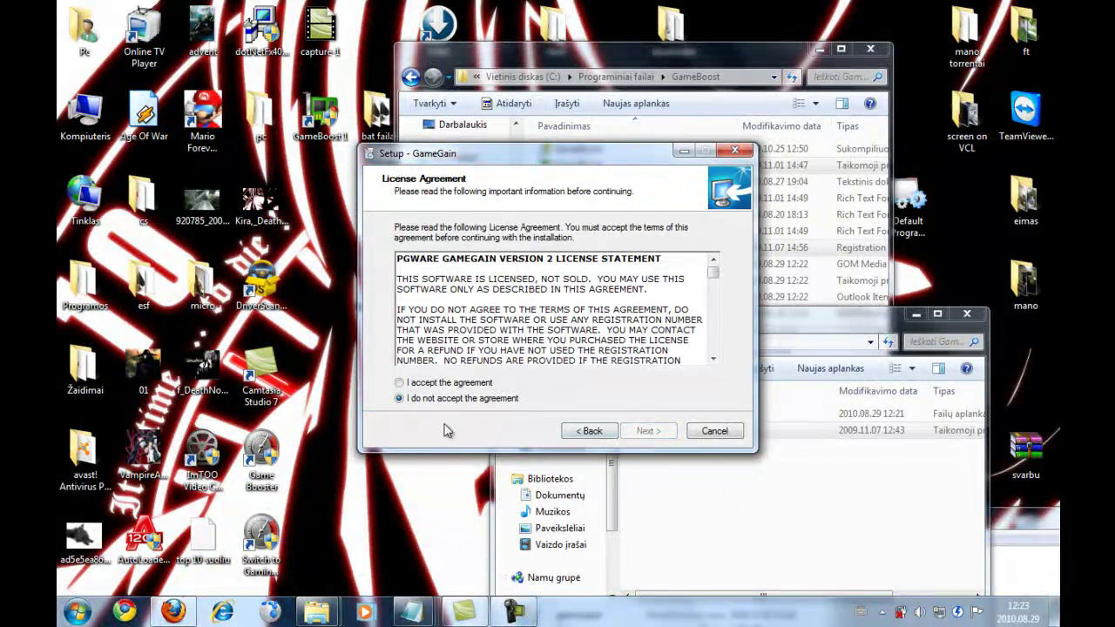
left_click(664, 439)
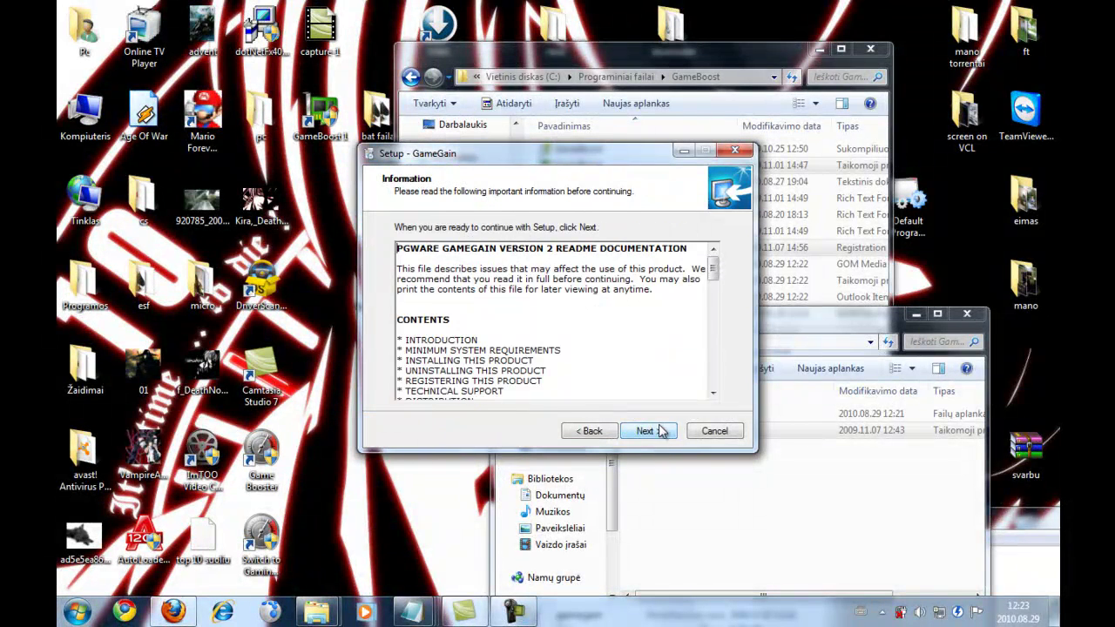
left_click(659, 436)
left_click(652, 432)
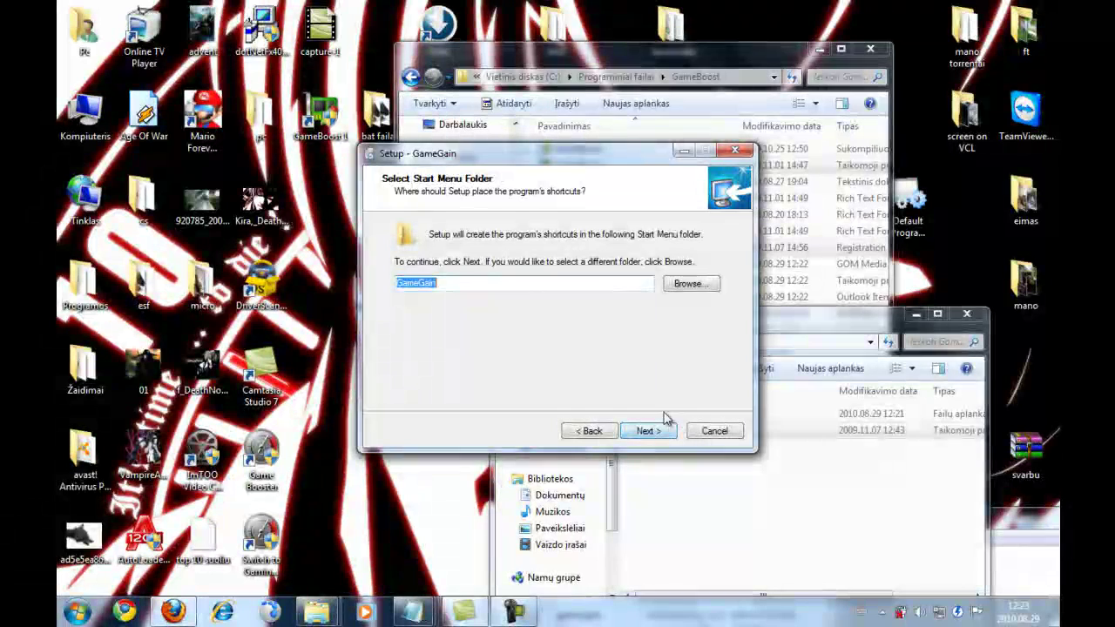
left_click(655, 432)
left_click(655, 432)
left_click(655, 432)
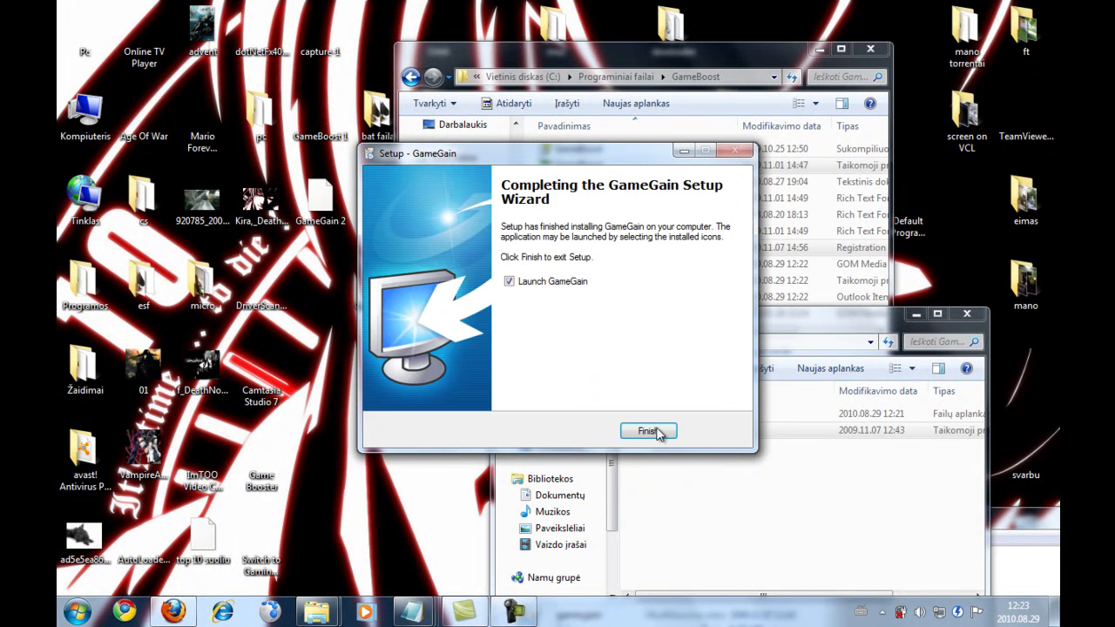
left_click(513, 286)
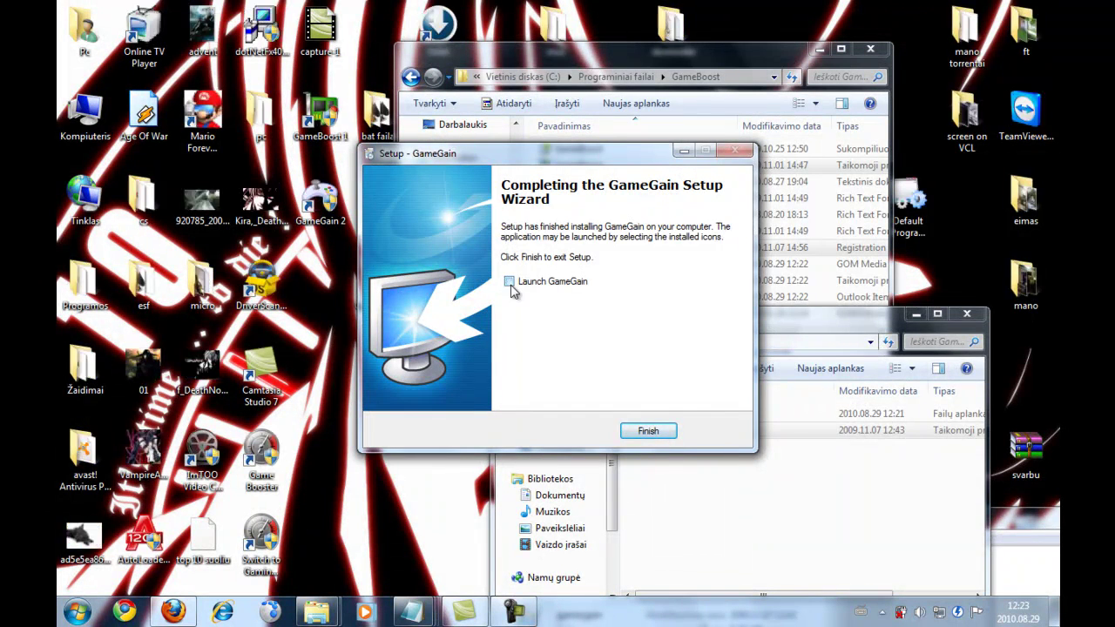
left_click(649, 433)
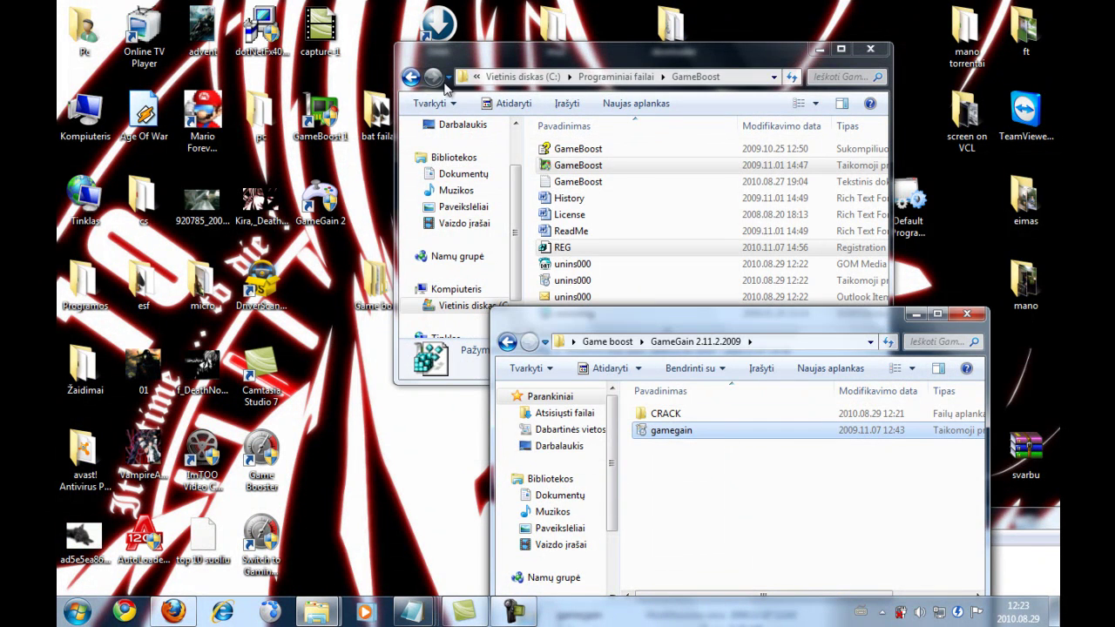
Step: Open the GameGain installation folder inside Programiniai failai on drive C
left_click(616, 76)
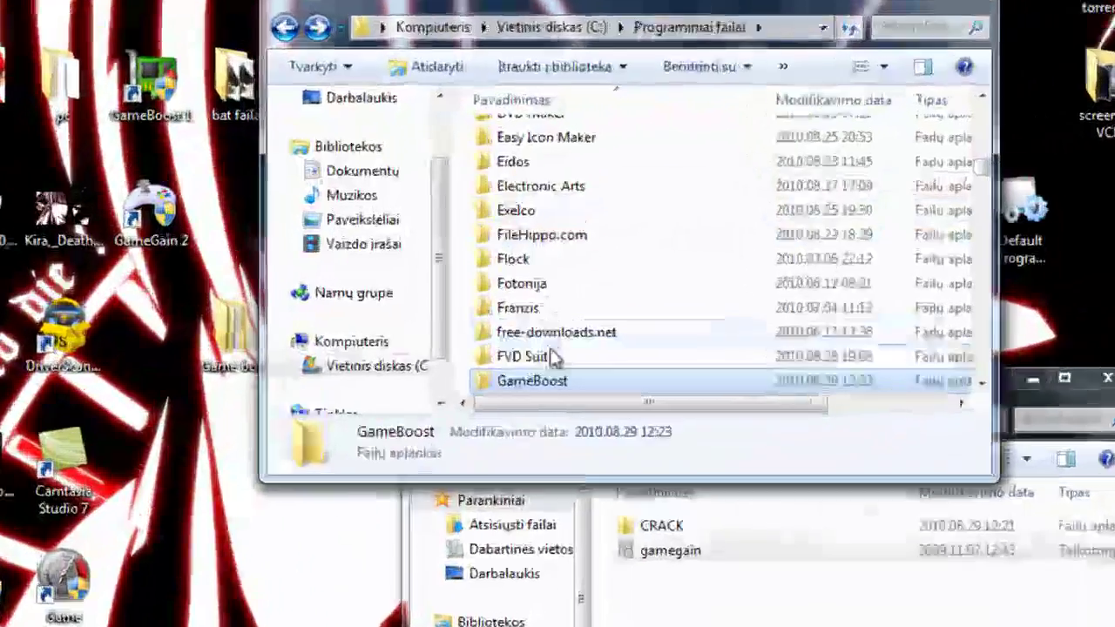
scroll(553, 359, "down", 1)
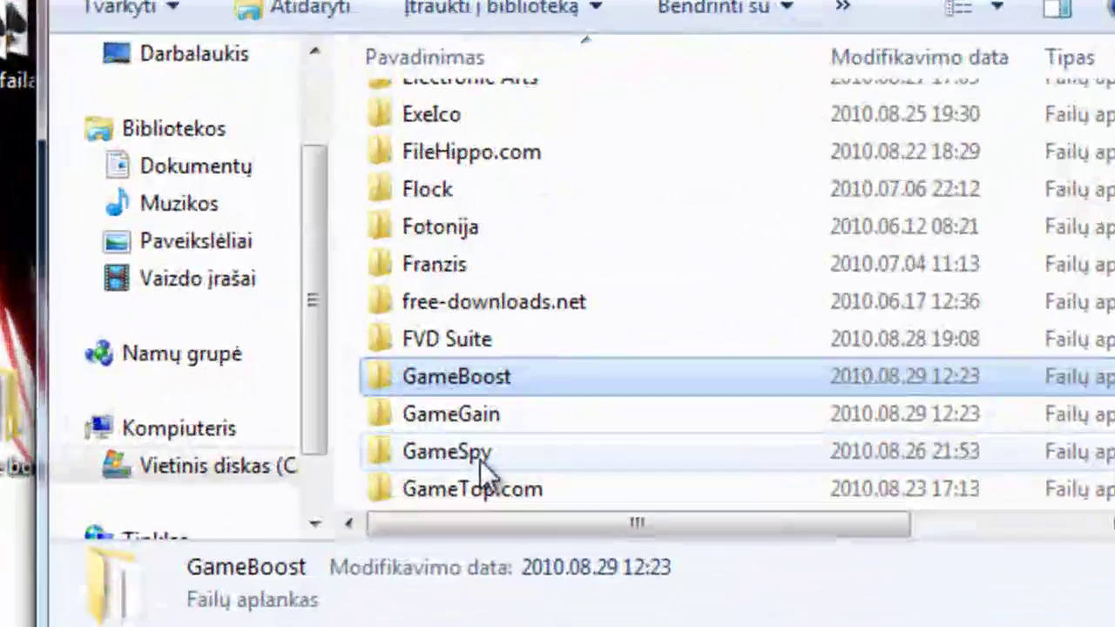
double_click(559, 330)
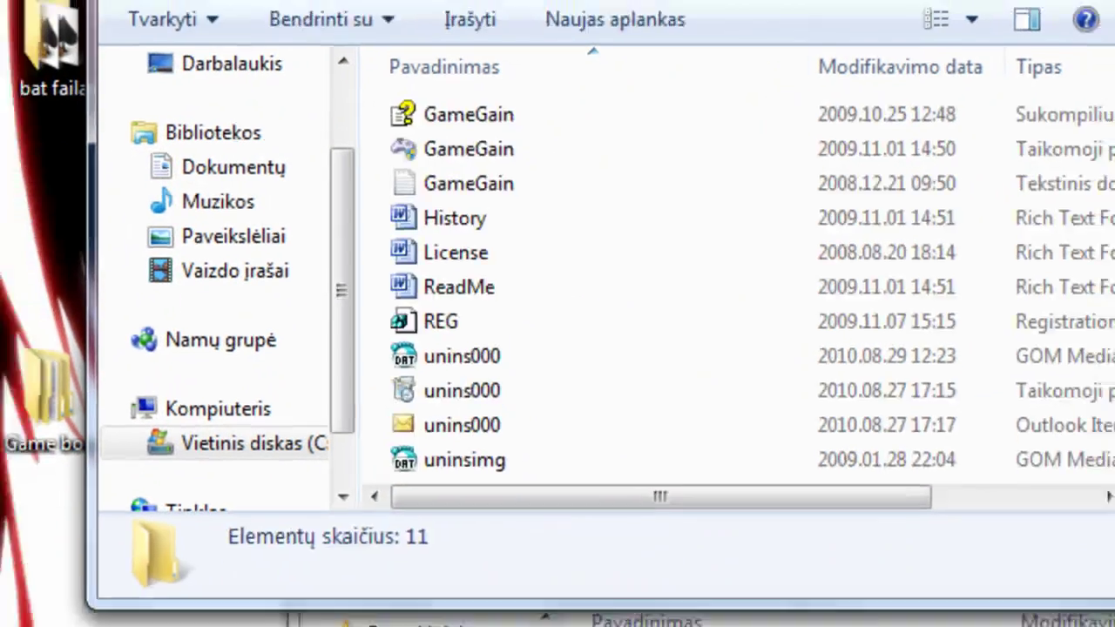
Step: Move the GameGain and REG files from the CRACK folder into the GameGain installation folder, replacing the existing files, and close both folder windows
left_click(704, 445)
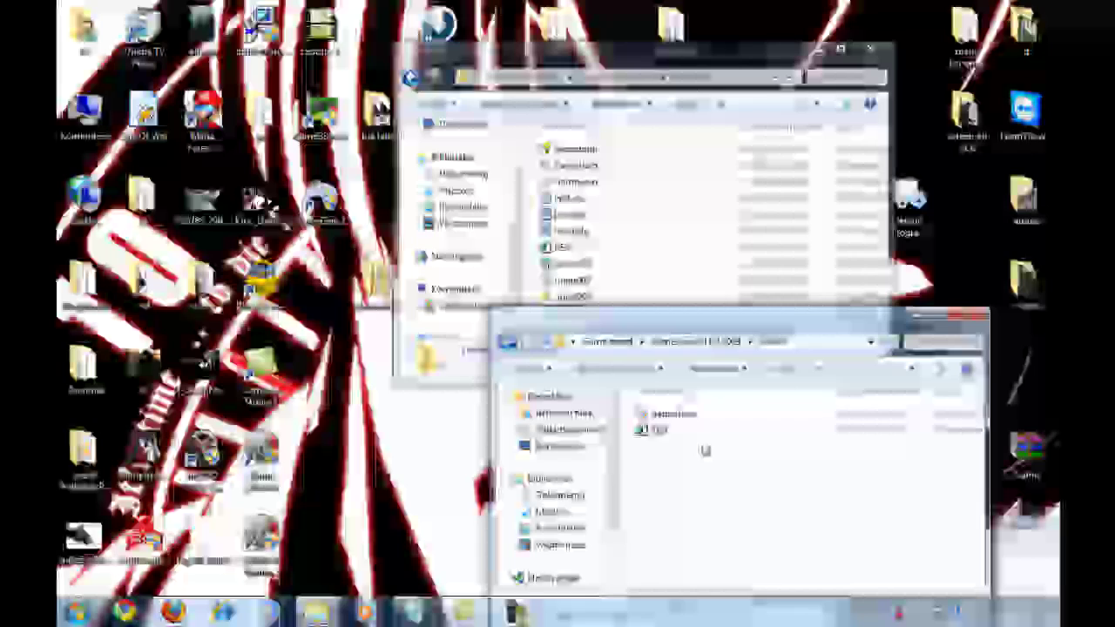
left_click_drag(705, 450, 533, 231)
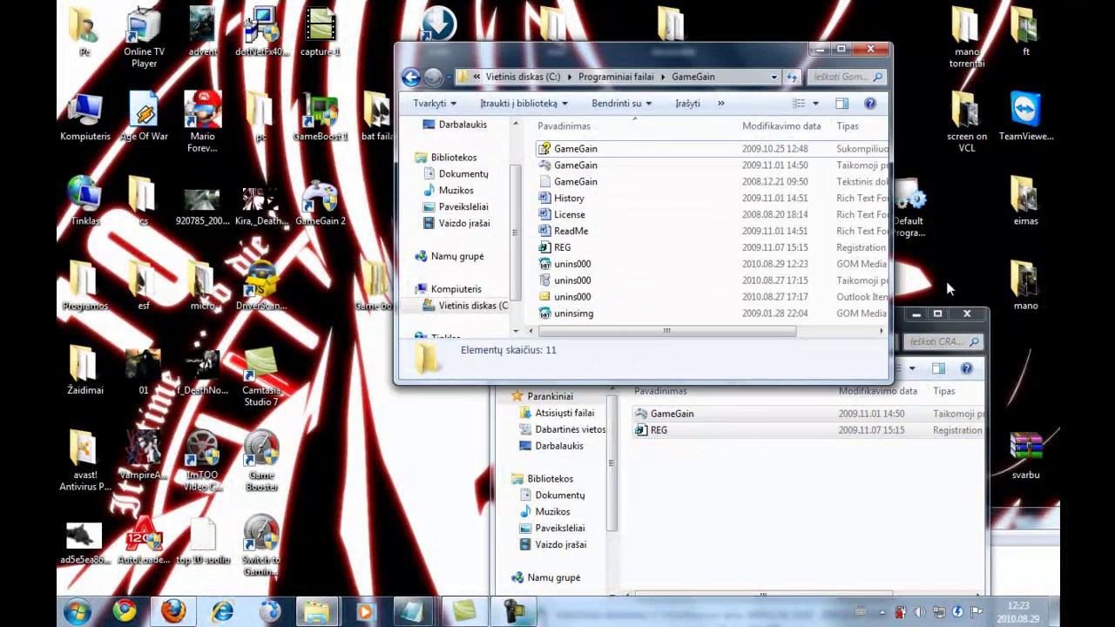
left_click(435, 468)
left_click(526, 206)
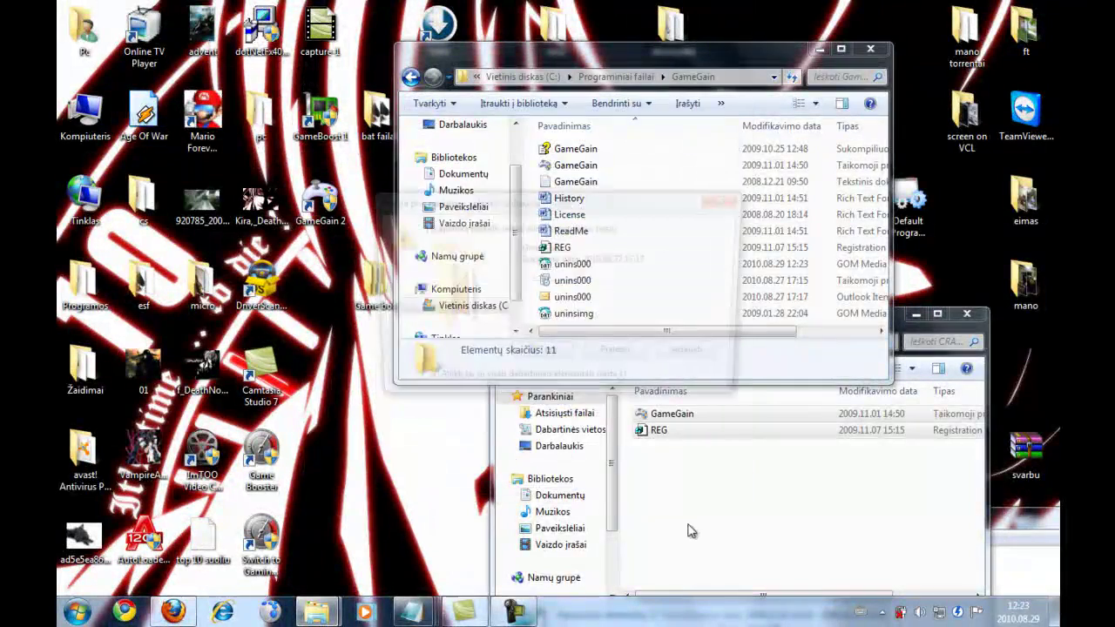
left_click(540, 357)
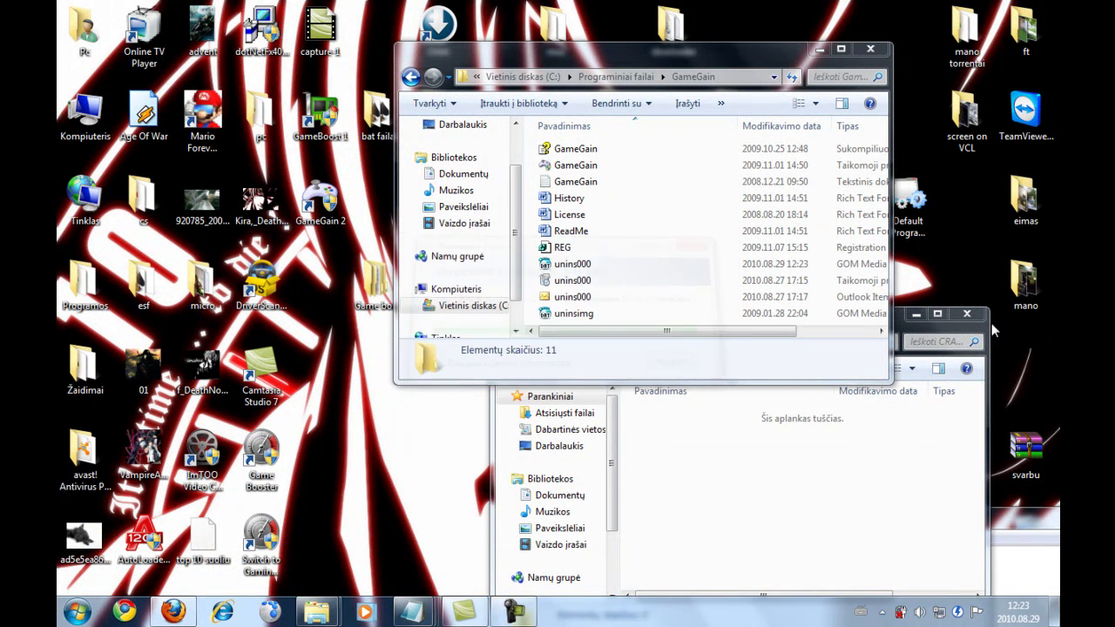
left_click(965, 316)
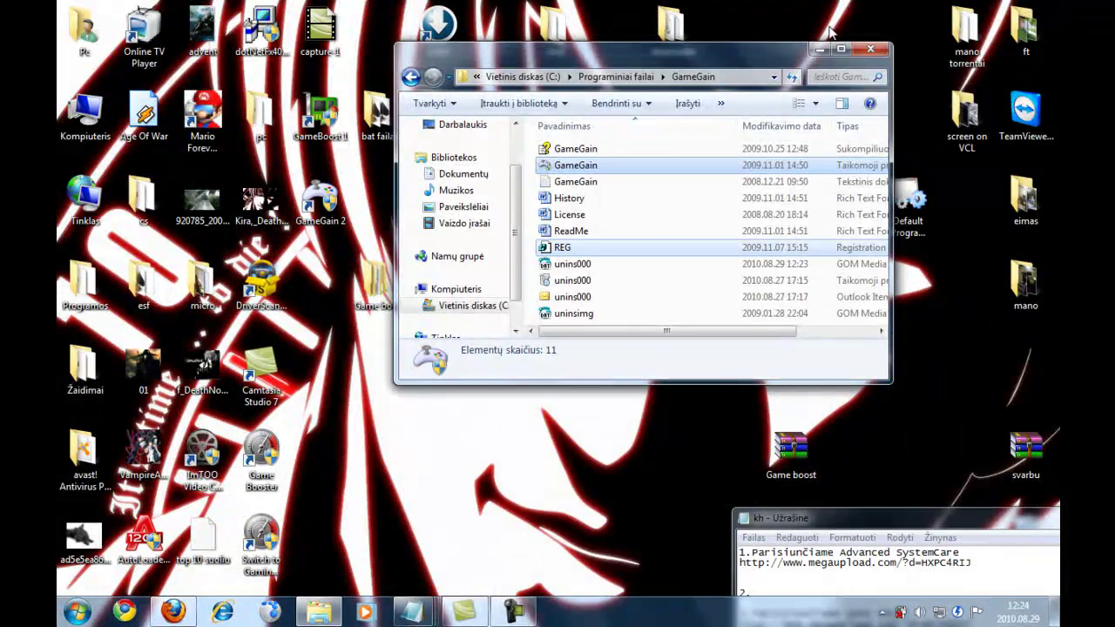
left_click(870, 48)
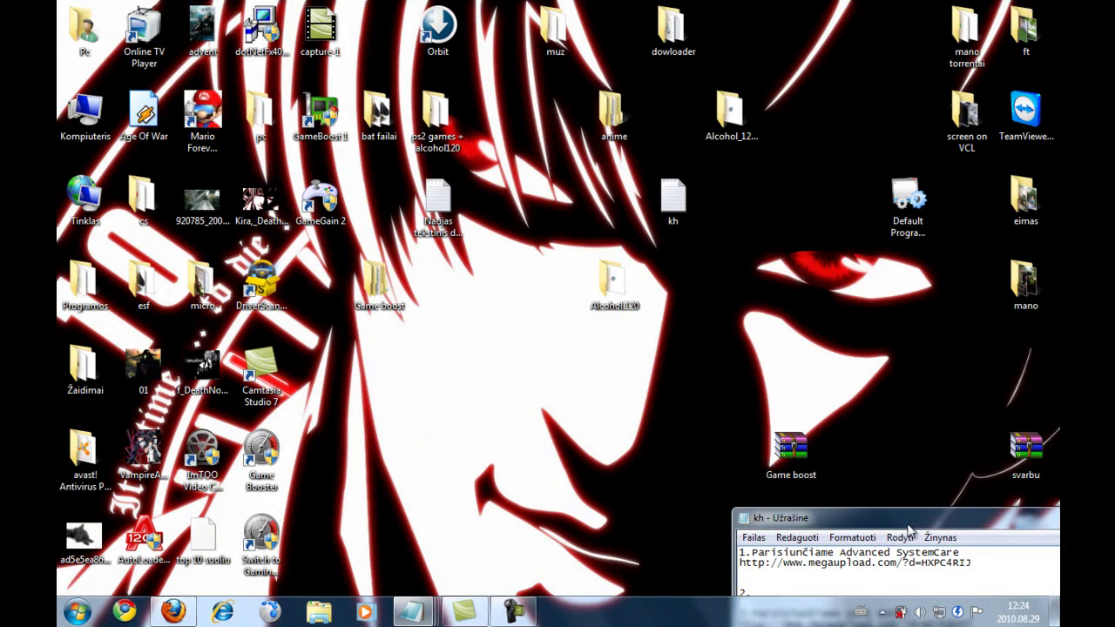
Step: Bring the kh notes into full view, write "Pajungiame abu is karto" after item 4, and clear that text again
left_click_drag(906, 527, 672, 228)
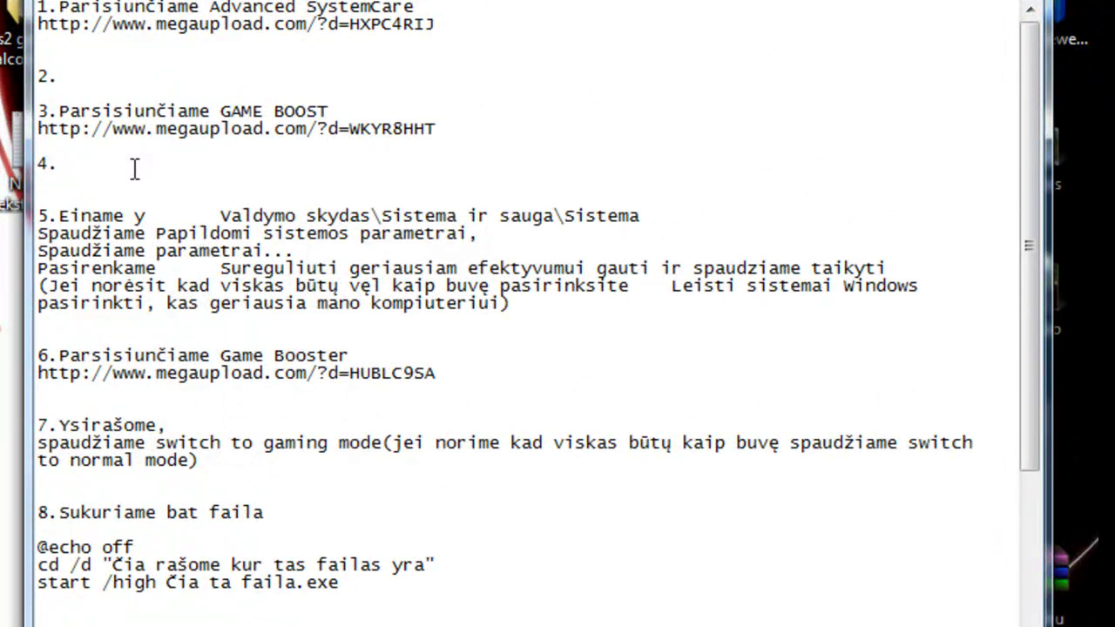
type("ngiame abu is ka")
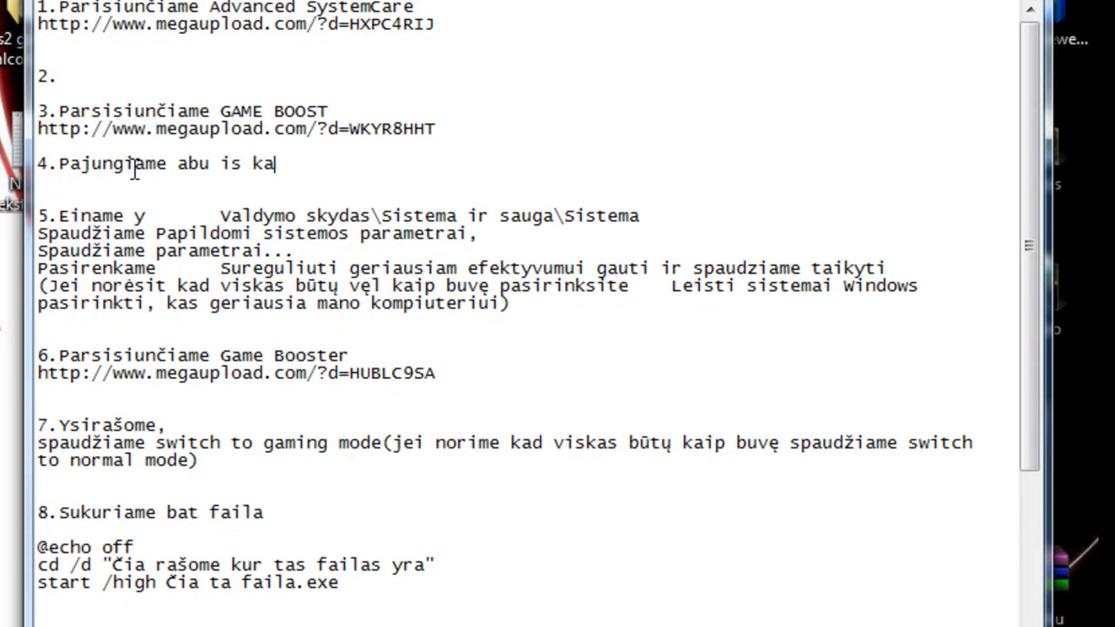
type("to")
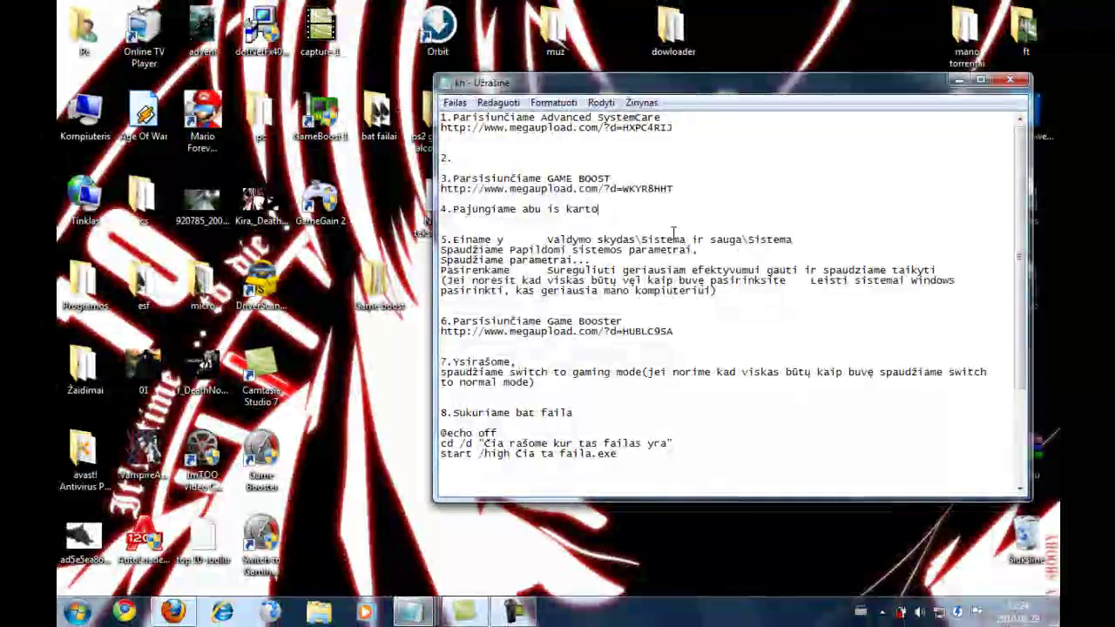
left_click_drag(38, 163, 310, 163)
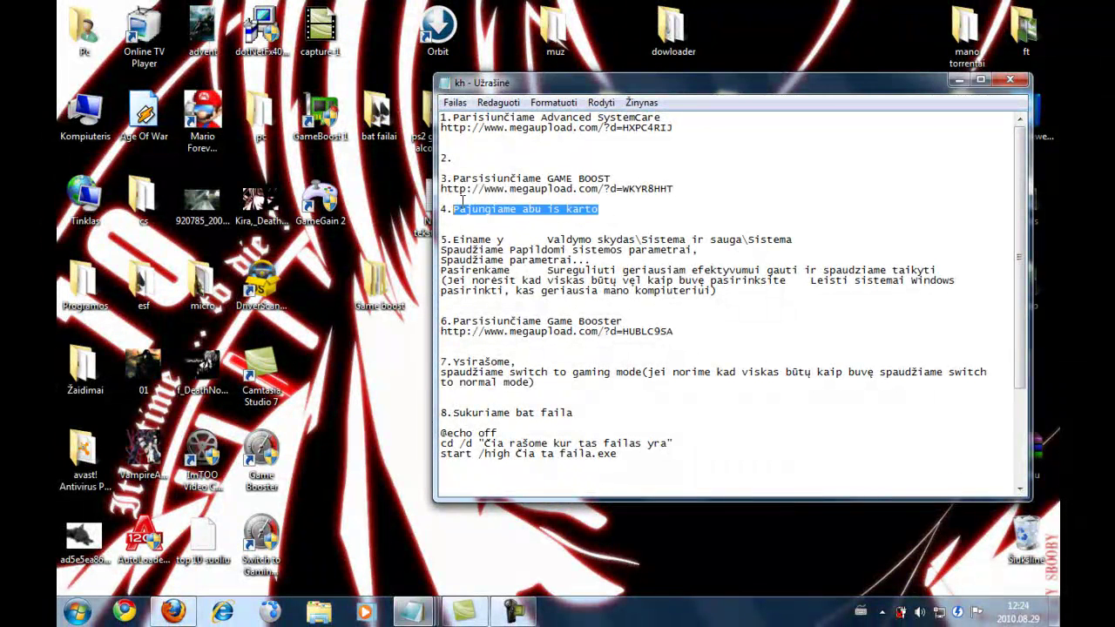
Step: Launch both GameGain 2 and GameBoost from their desktop shortcuts
left_click(319, 202)
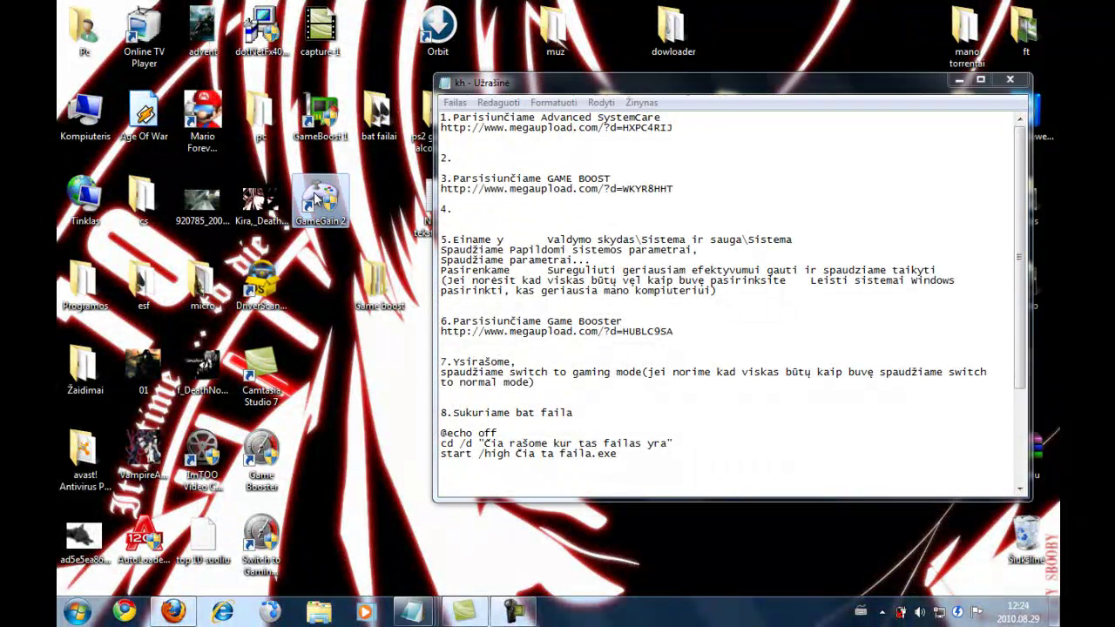
left_click(497, 145)
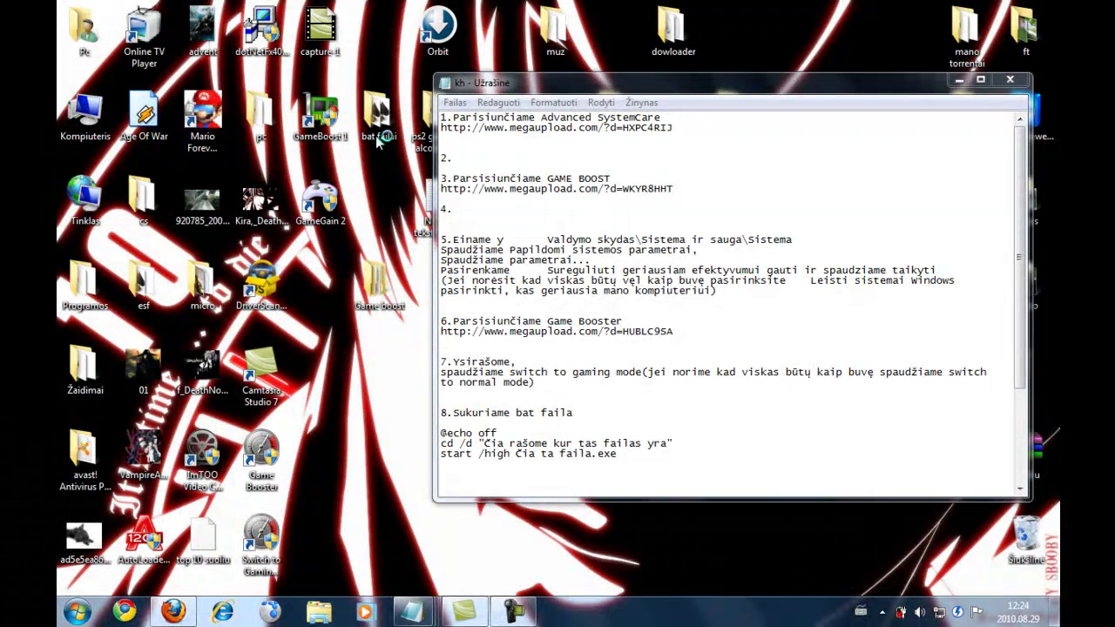
double_click(320, 120)
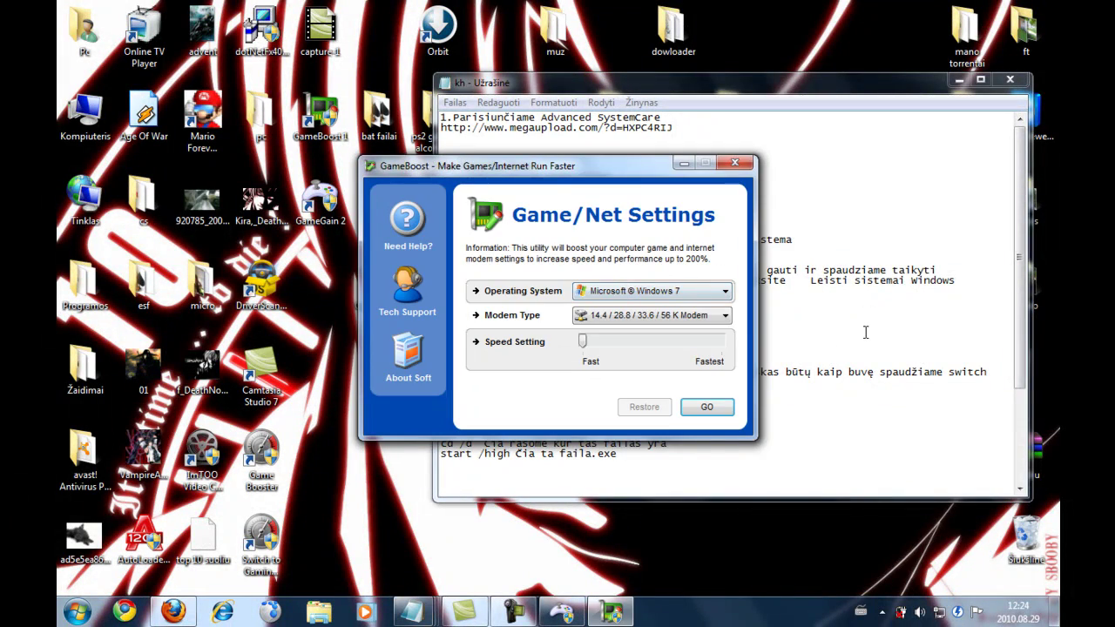
Step: Write "Turetu buti viskas parinkta automatiskai" after item 4 in the kh notes and delete it again
left_click(816, 417)
left_click(497, 218)
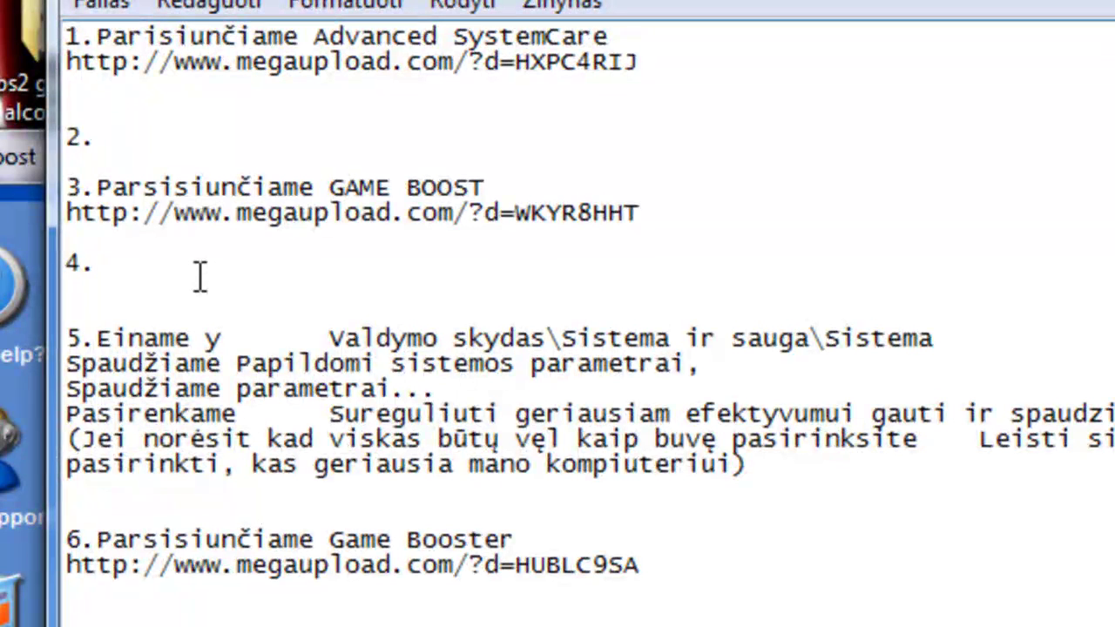
type("Turetu buti viskas parink")
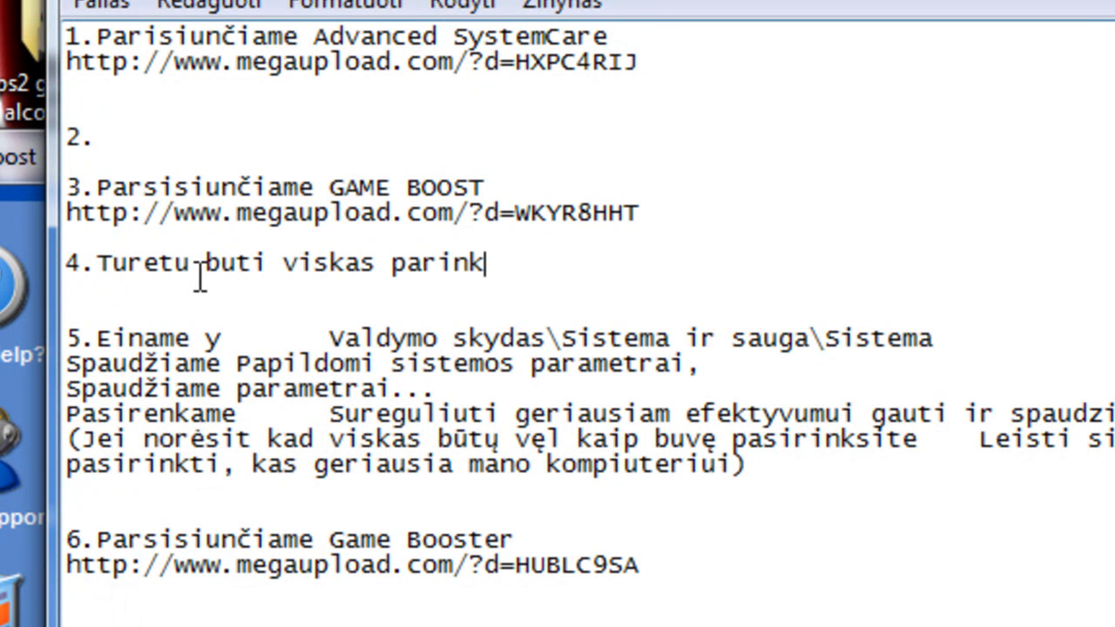
type("ta automatiska")
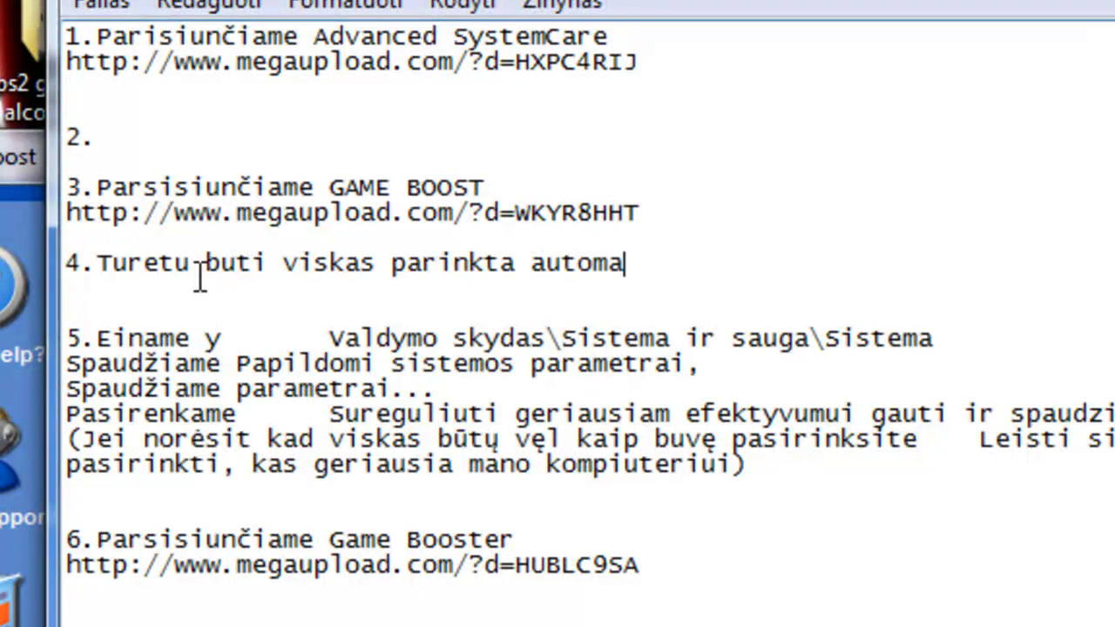
type("i")
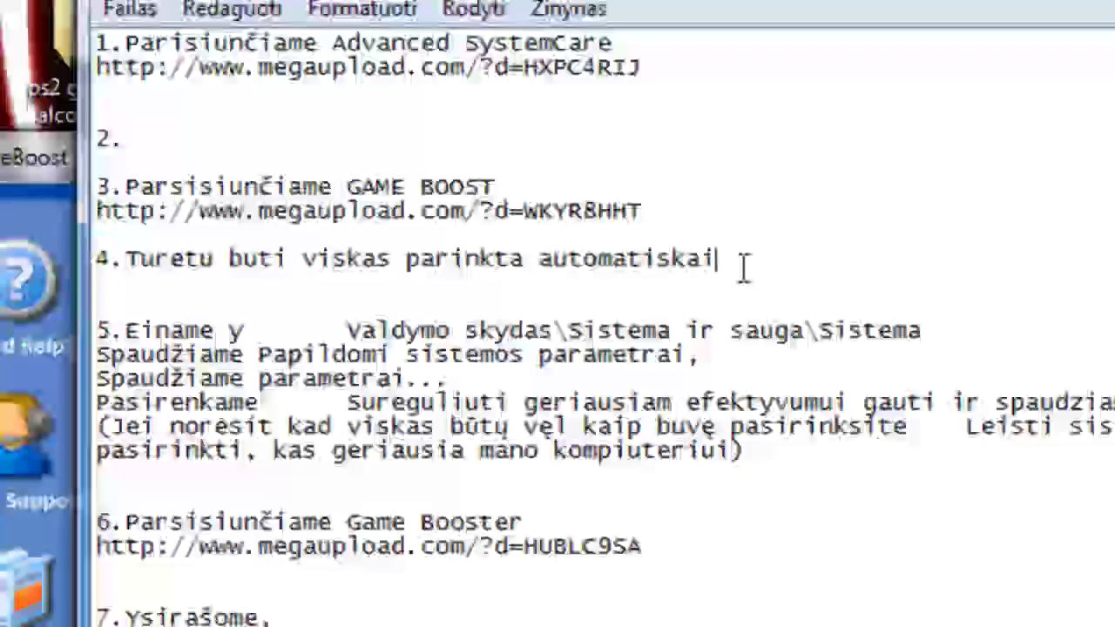
left_click_drag(740, 262, 103, 266)
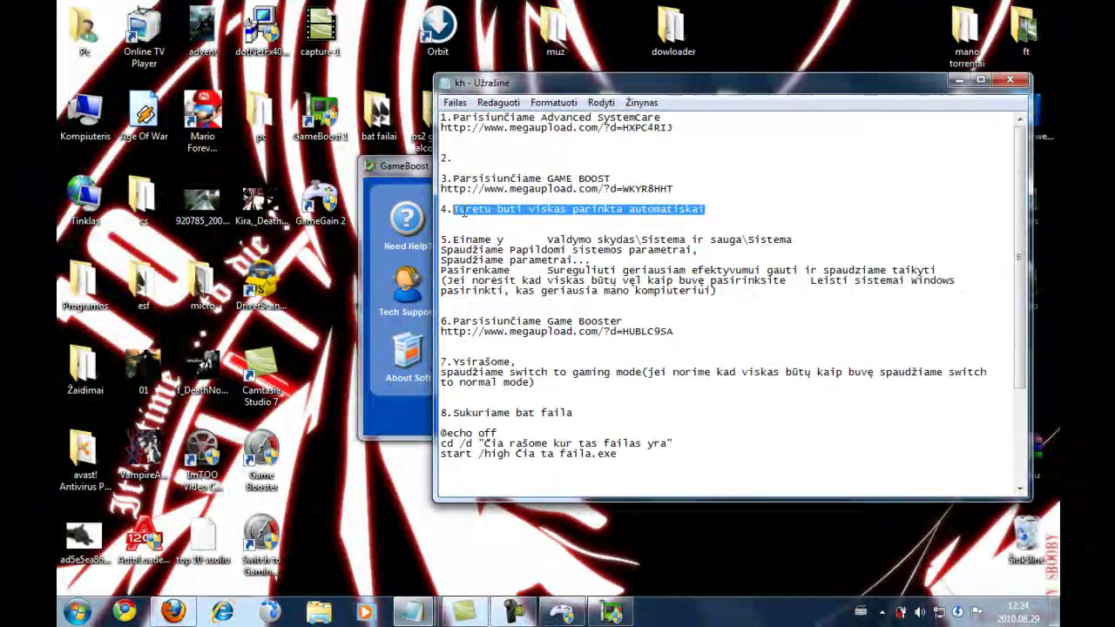
key("Delete")
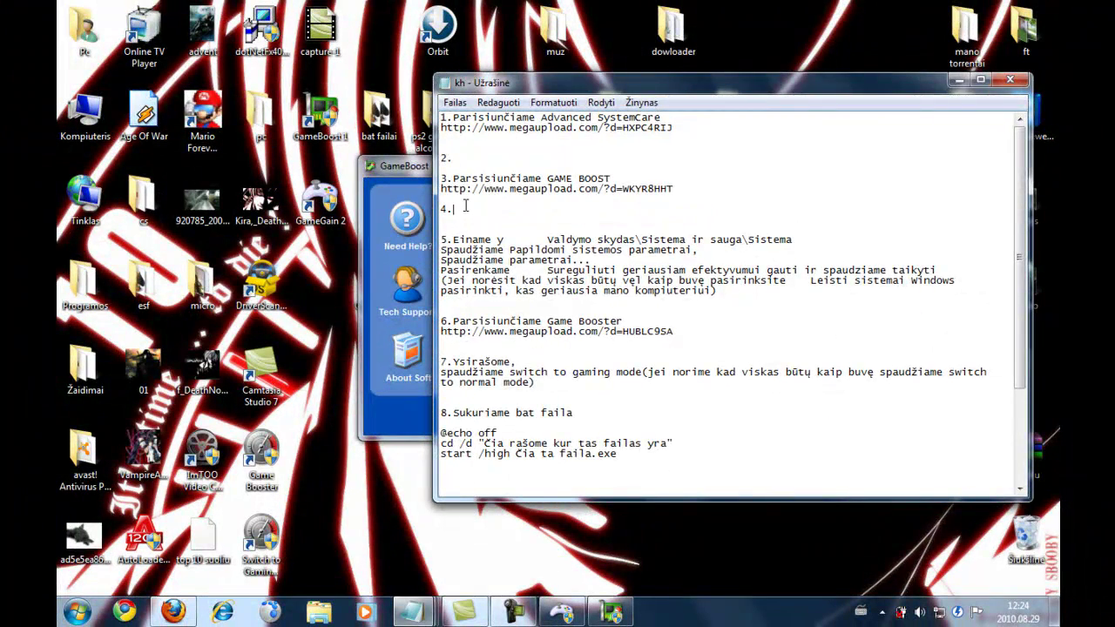
Step: Move the GameBoost window lower, write "Pasirenkate" after item 4 in the kh notes, and remove the word again
left_click_drag(381, 184, 318, 344)
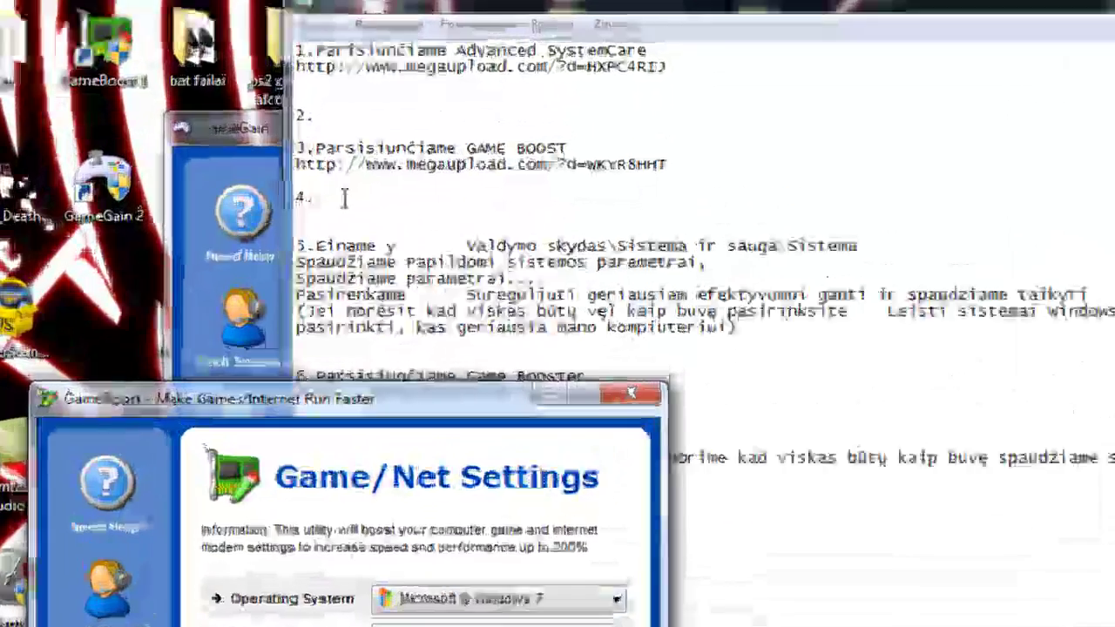
left_click(344, 199)
type("Pasirenkai")
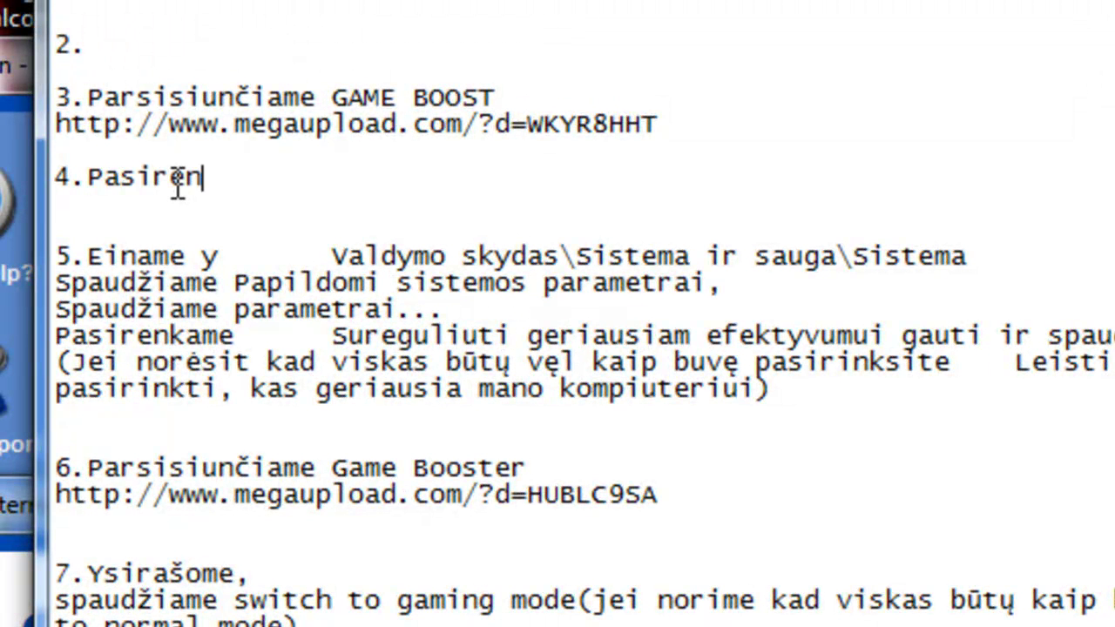
key("BackSpace")
type("te")
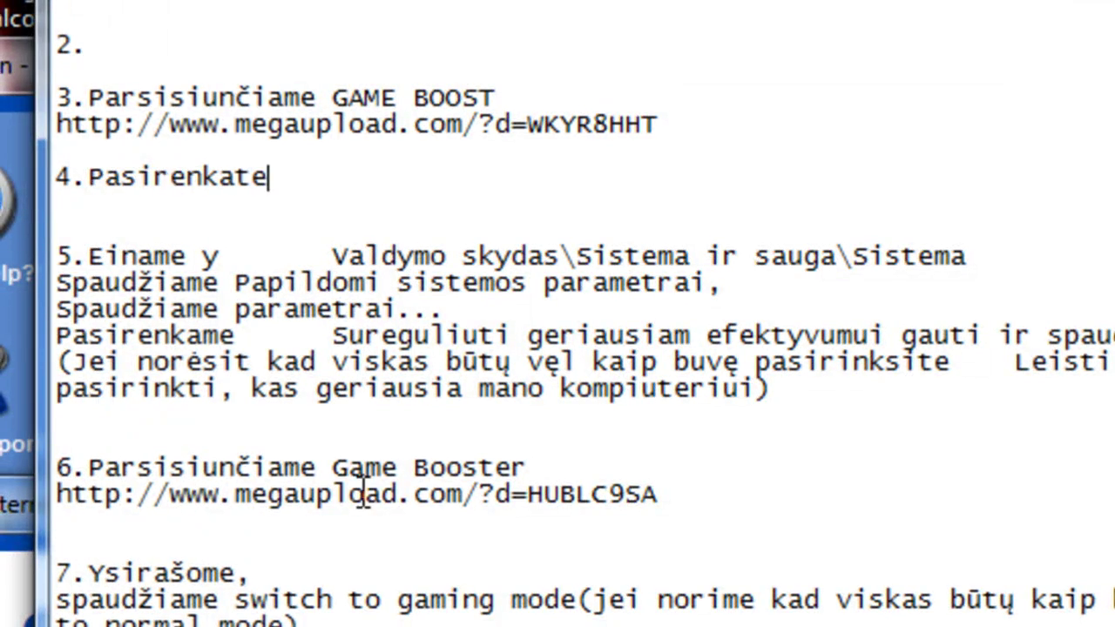
left_click(476, 580)
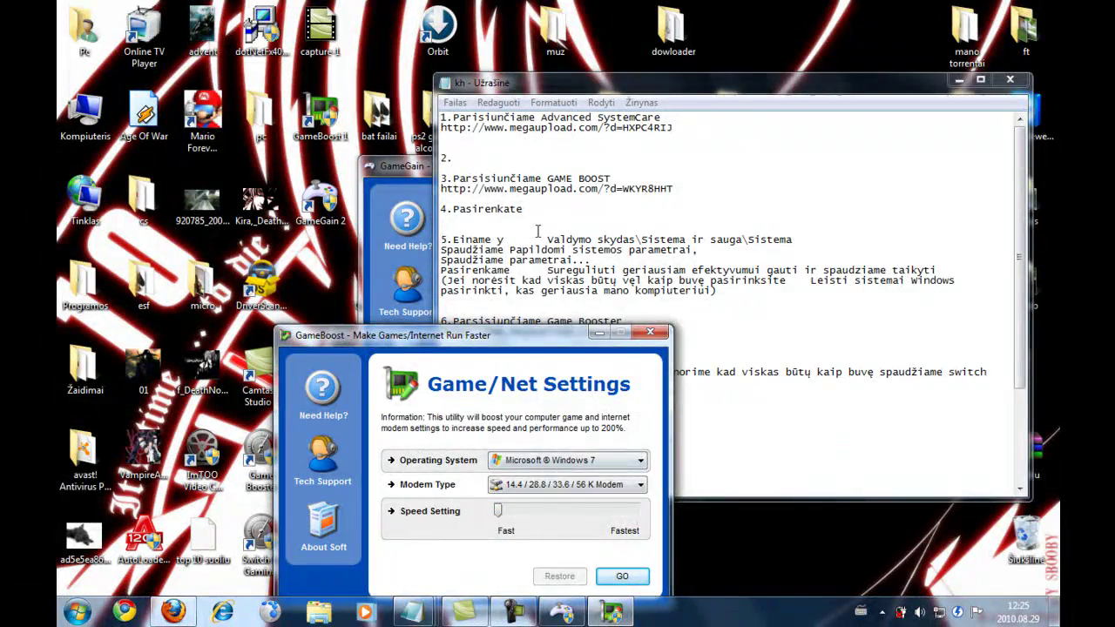
left_click_drag(551, 212, 454, 209)
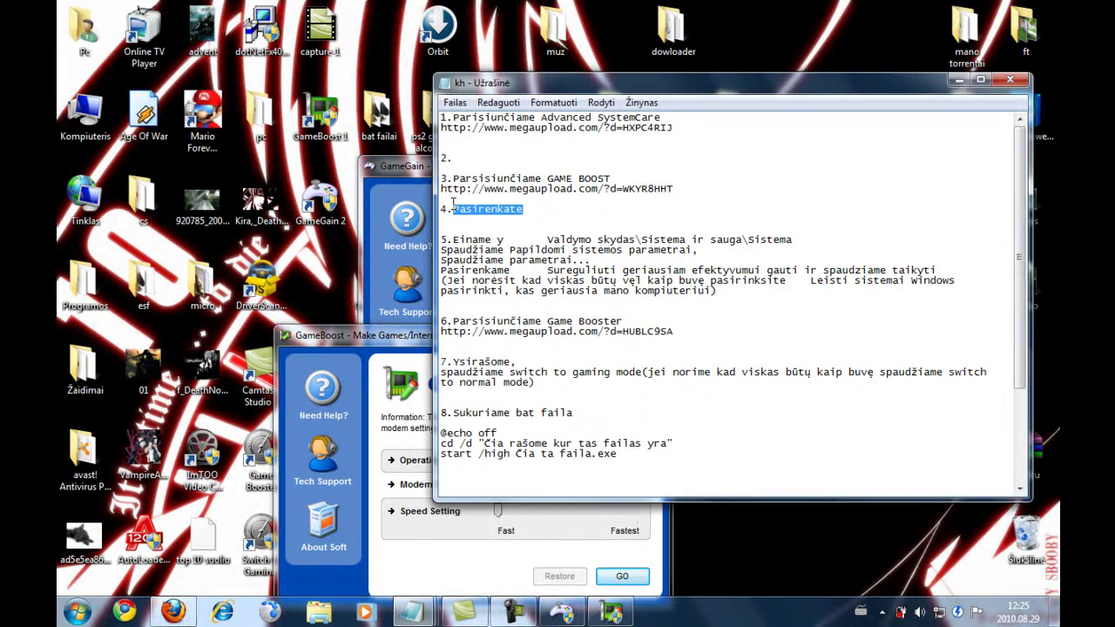
key("BackSpace")
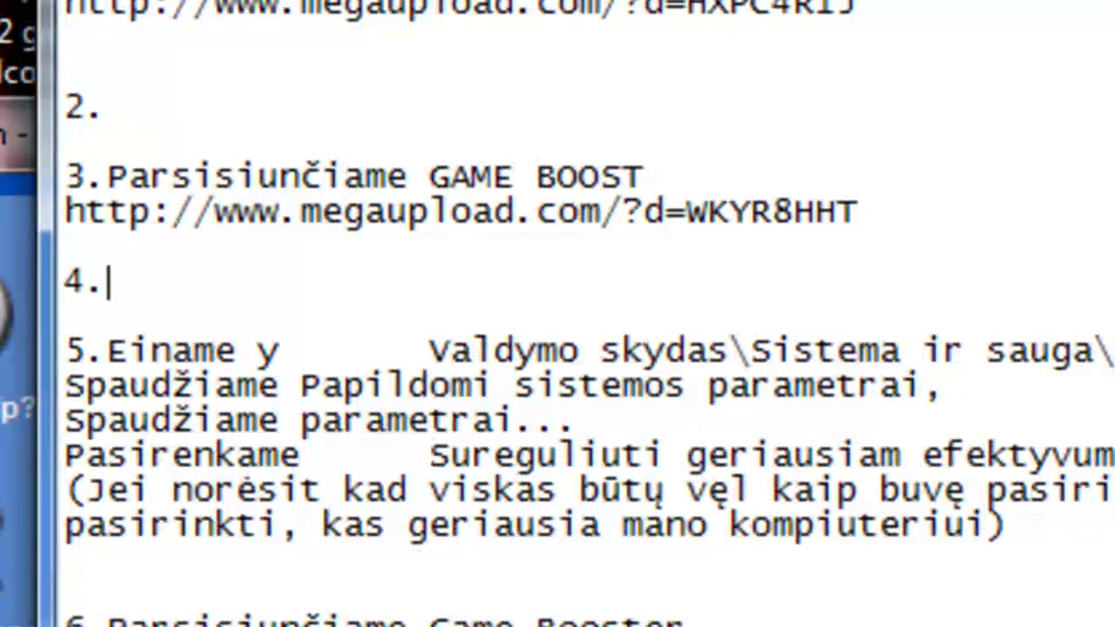
Step: Write "Spaudziate go" after item 4 in the kh notes and delete it again
type("S")
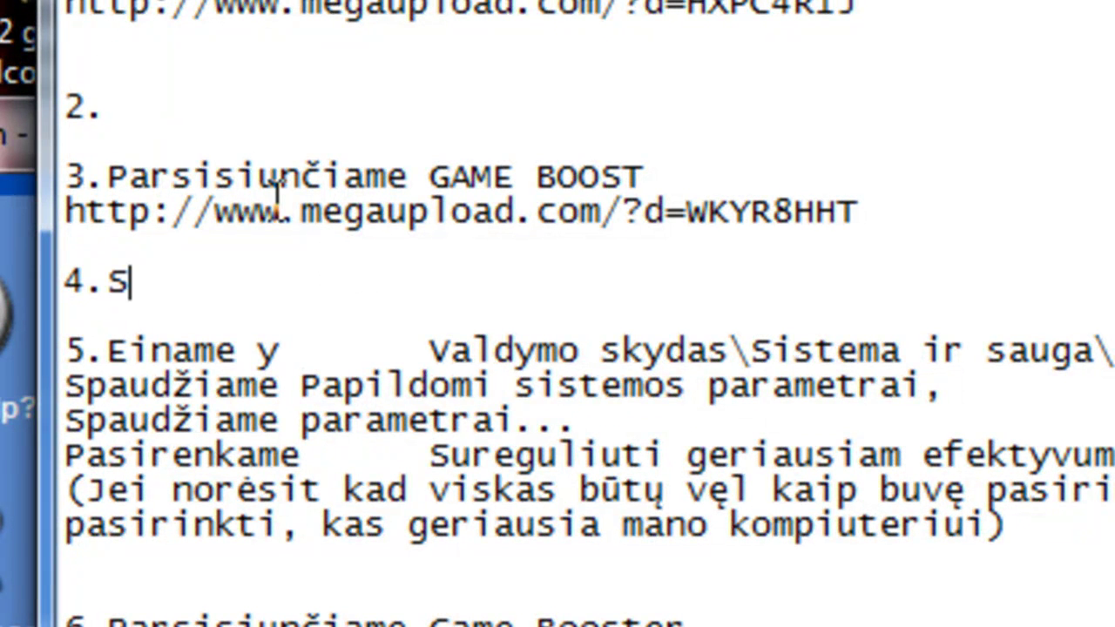
type("paudziate go")
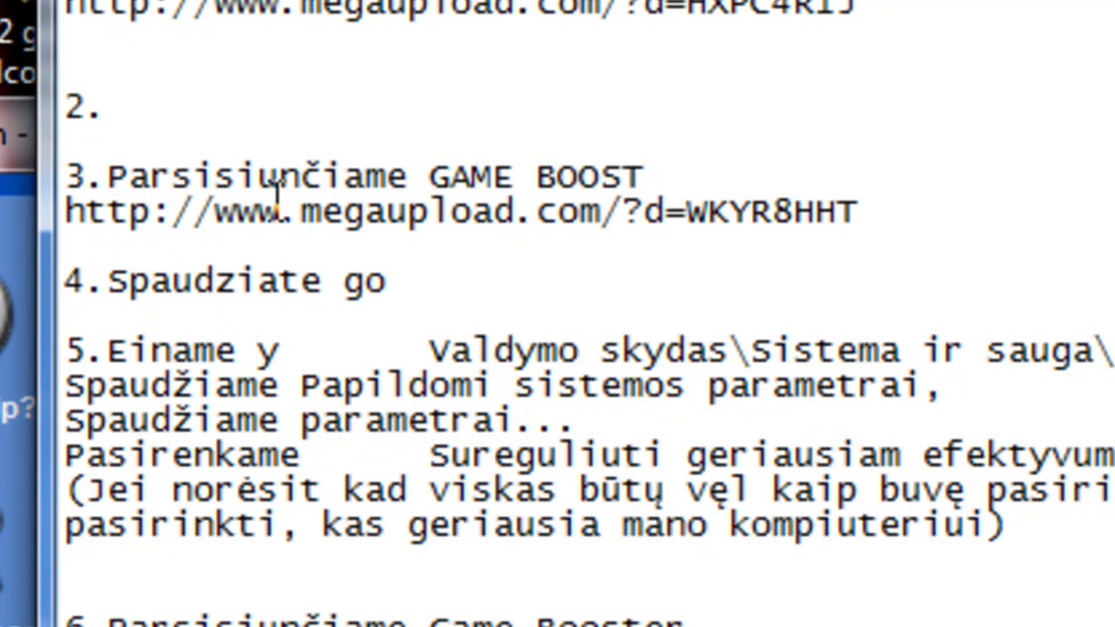
key("BackSpace")
key("BackSpace")
key("BackSpace")
key("BackSpace")
key("BackSpace")
key("BackSpace")
key("BackSpace")
key("BackSpace")
key("BackSpace")
key("BackSpace")
key("BackSpace")
key("BackSpace")
key("BackSpace")
Step: Write "Tai taip pat uztruks bet ne ilgai" after item 4 in the notes and clear that text again
type("TJ")
key("BackSpace")
key("BackSpace")
type("ai taip pat")
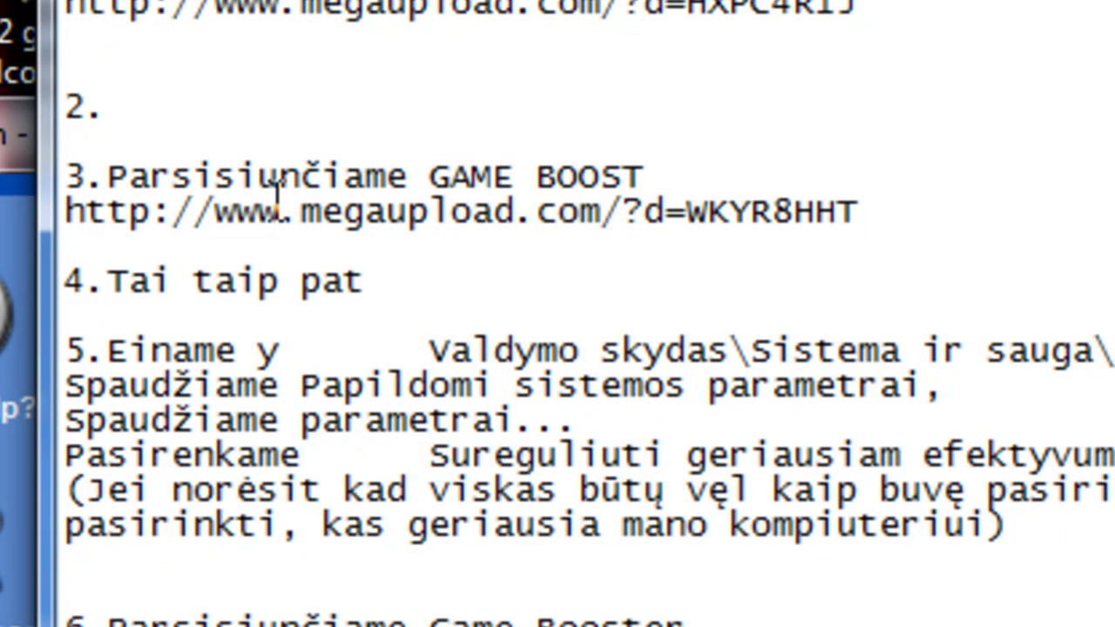
type(" uztr")
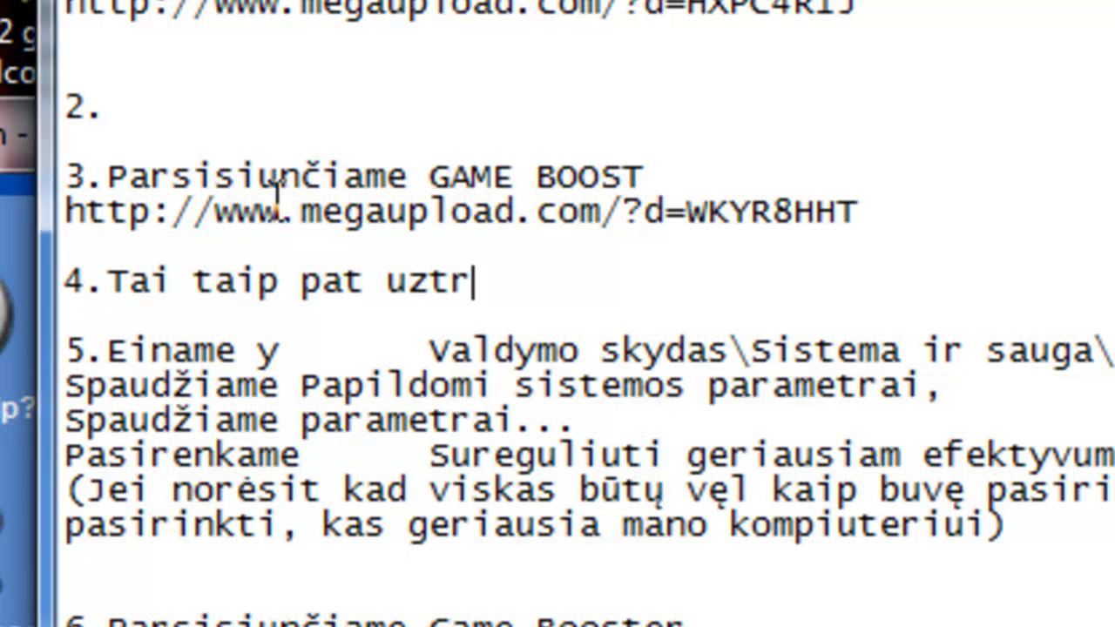
type("uks bet ne i")
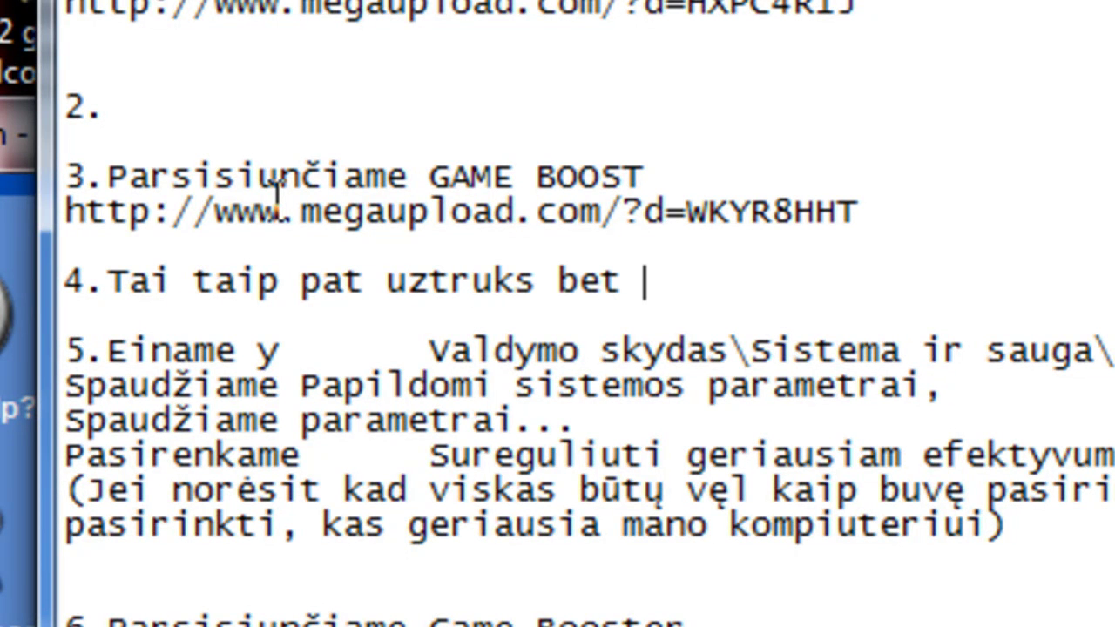
type("k")
key("BackSpace")
type("lgai")
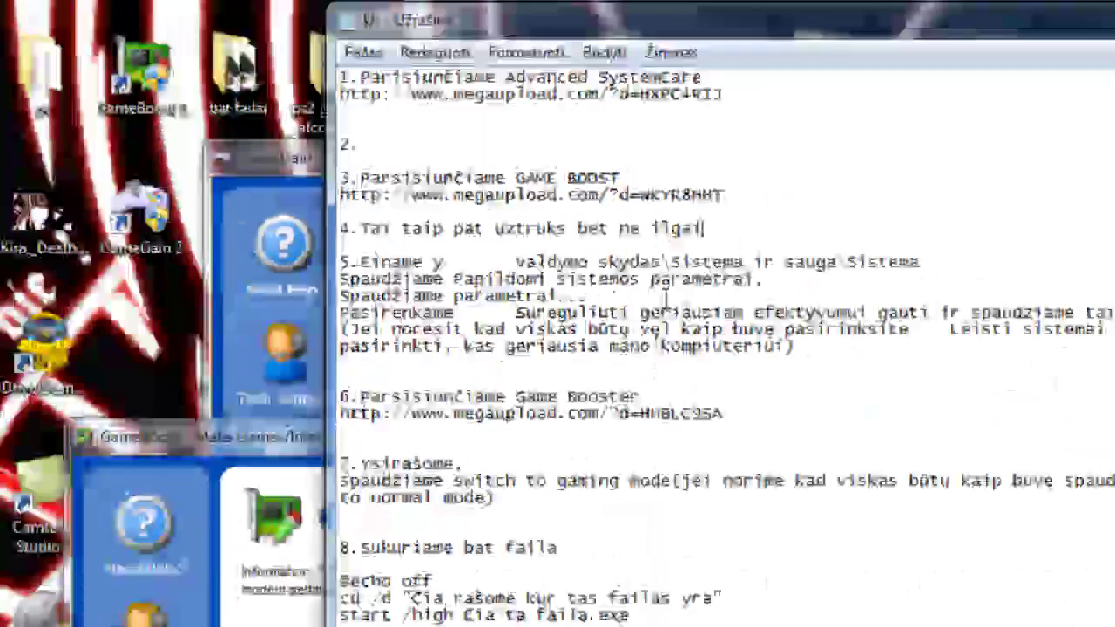
key("Down")
left_click_drag(661, 210, 471, 209)
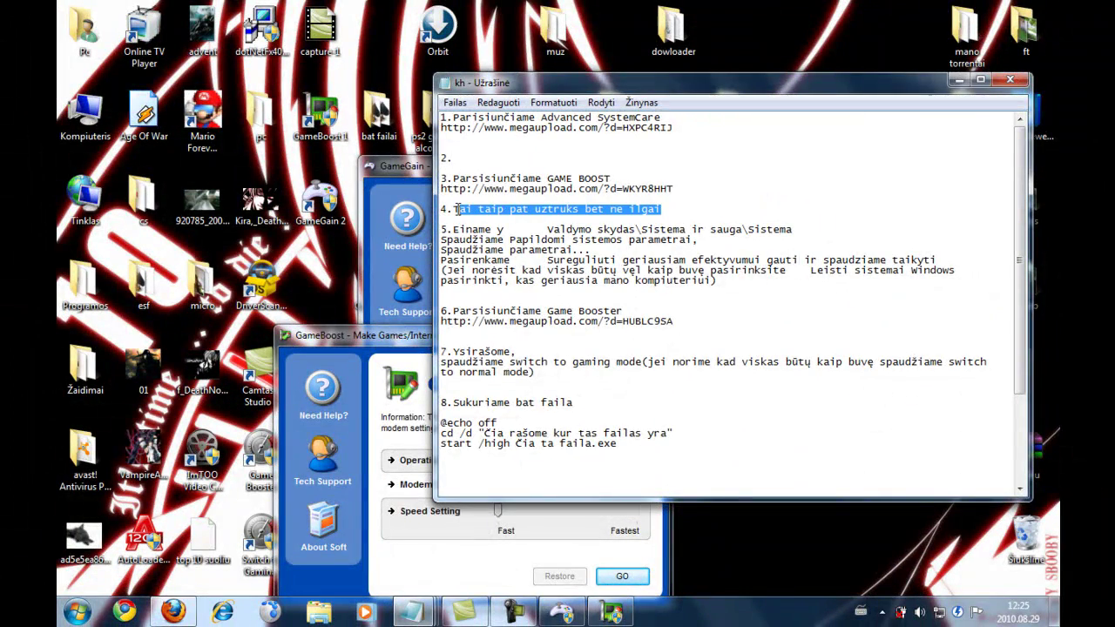
key("BackSpace")
key("BackSpace")
key("BackSpace")
key("BackSpace")
Step: Start the optimization in both GameBoost and GameGain with their preselected settings
left_click_drag(325, 340, 316, 173)
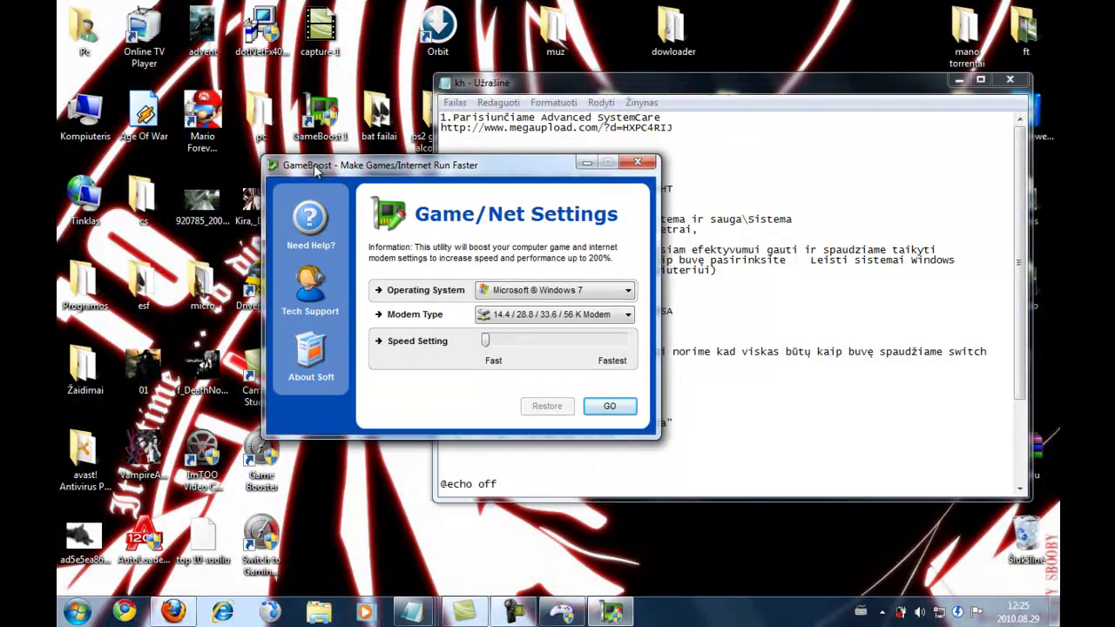
left_click(615, 418)
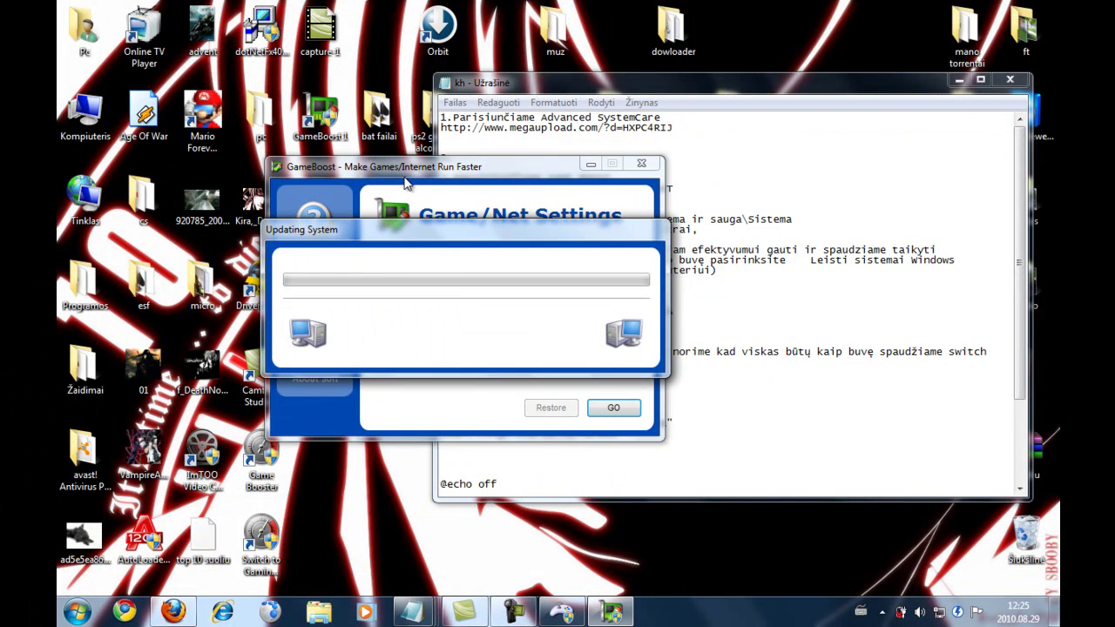
left_click(562, 612)
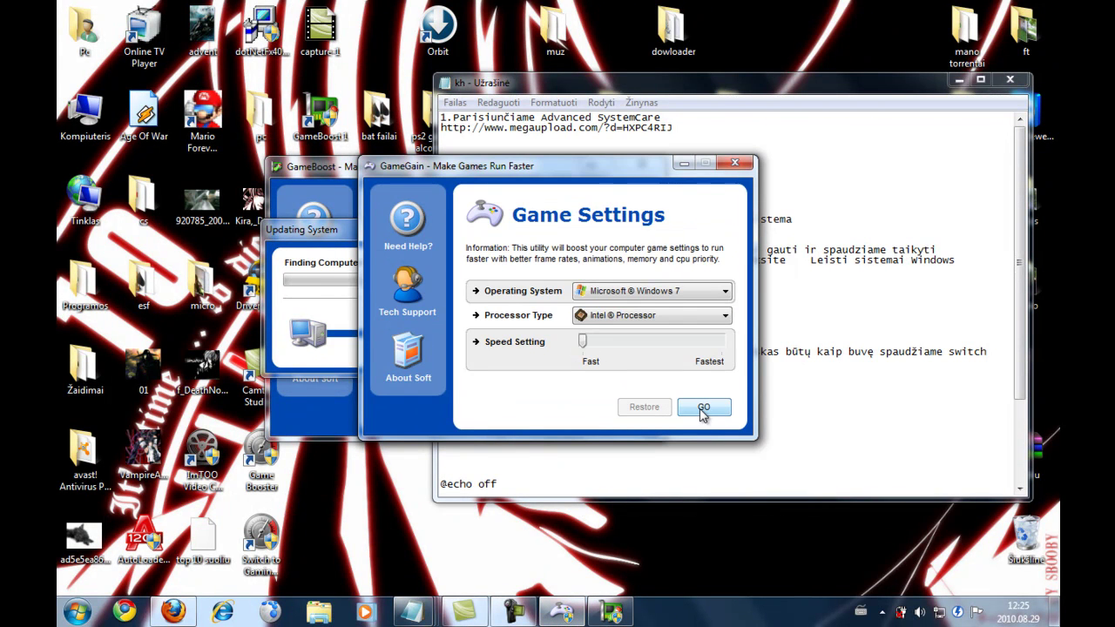
left_click(704, 409)
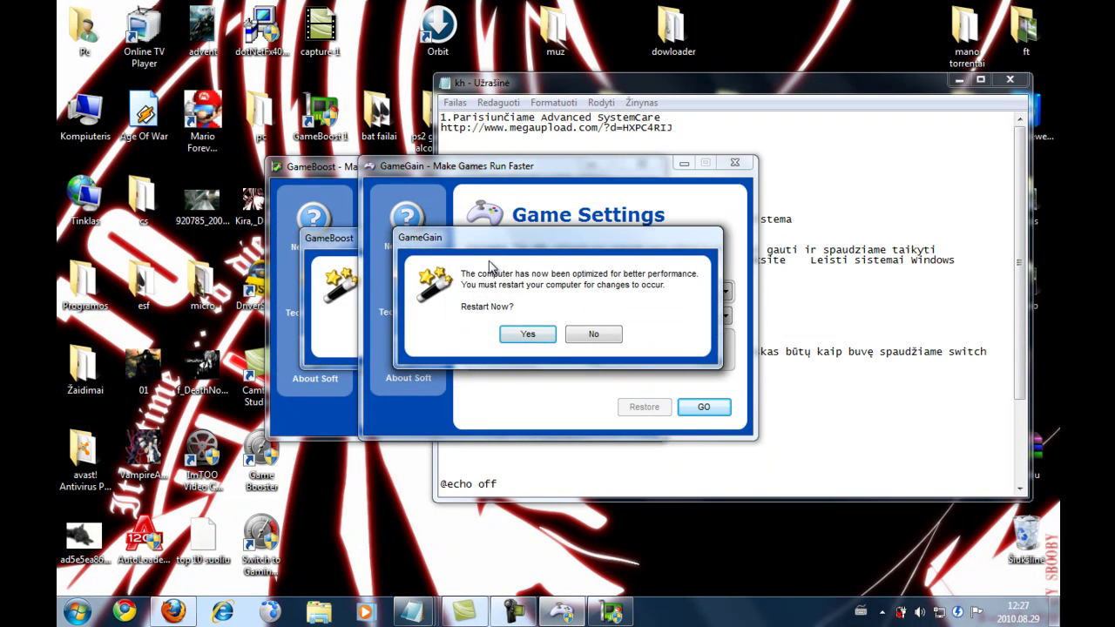
Step: Return to the kh notes, restore the blank line before item 5, write "Spauskite no" after item 4, and remove that text
left_click(512, 209)
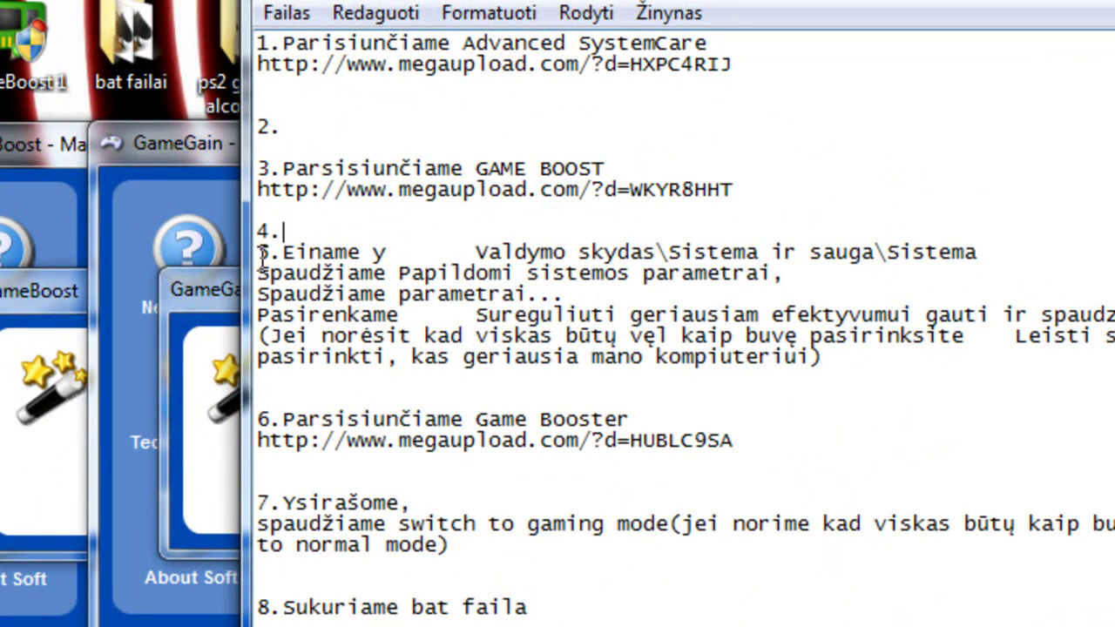
key("Return")
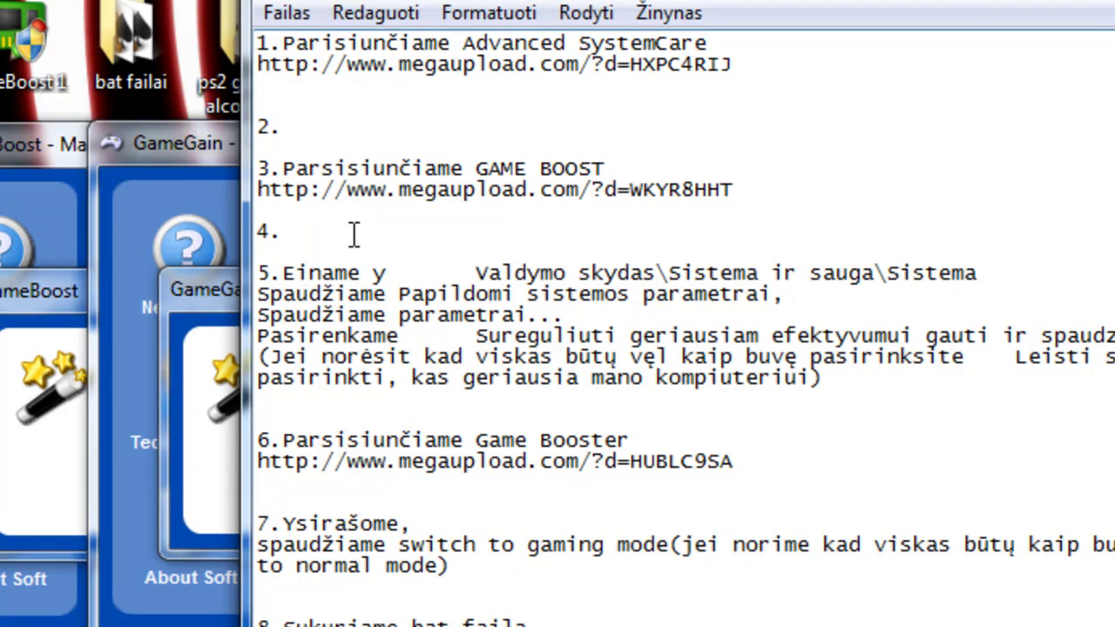
type("Spausti")
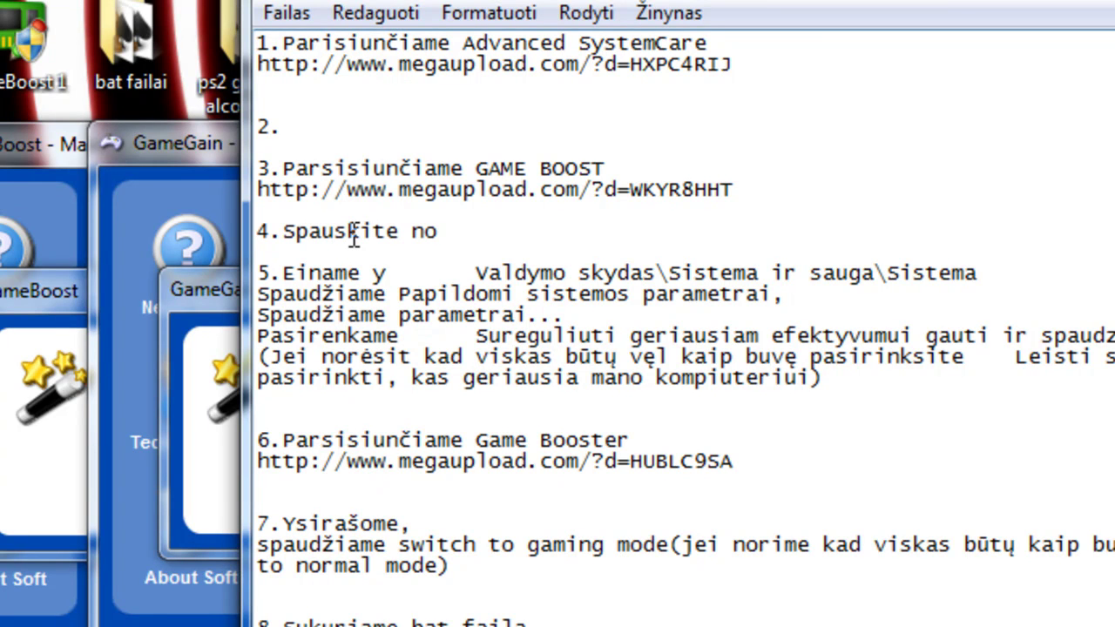
key("BackSpace")
key("BackSpace")
key("BackSpace")
key("BackSpace")
key("BackSpace")
key("BackSpace")
key("BackSpace")
key("BackSpace")
key("BackSpace")
key("BackSpace")
key("BackSpace")
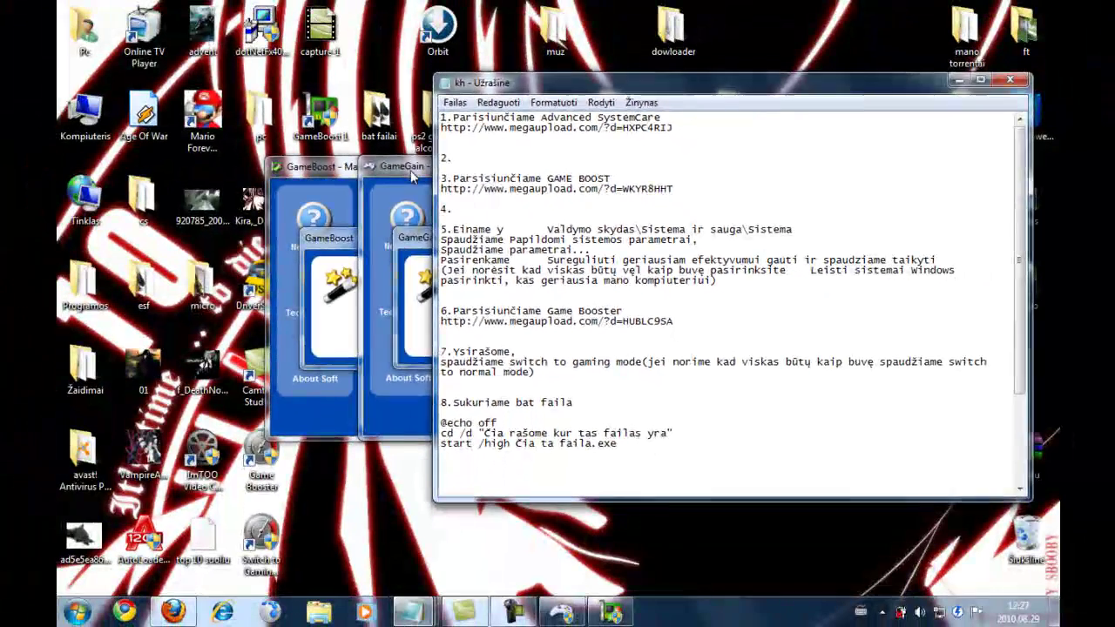
Step: Decline the computer restart in GameGain and GameBoost, and close both programs
left_click(415, 176)
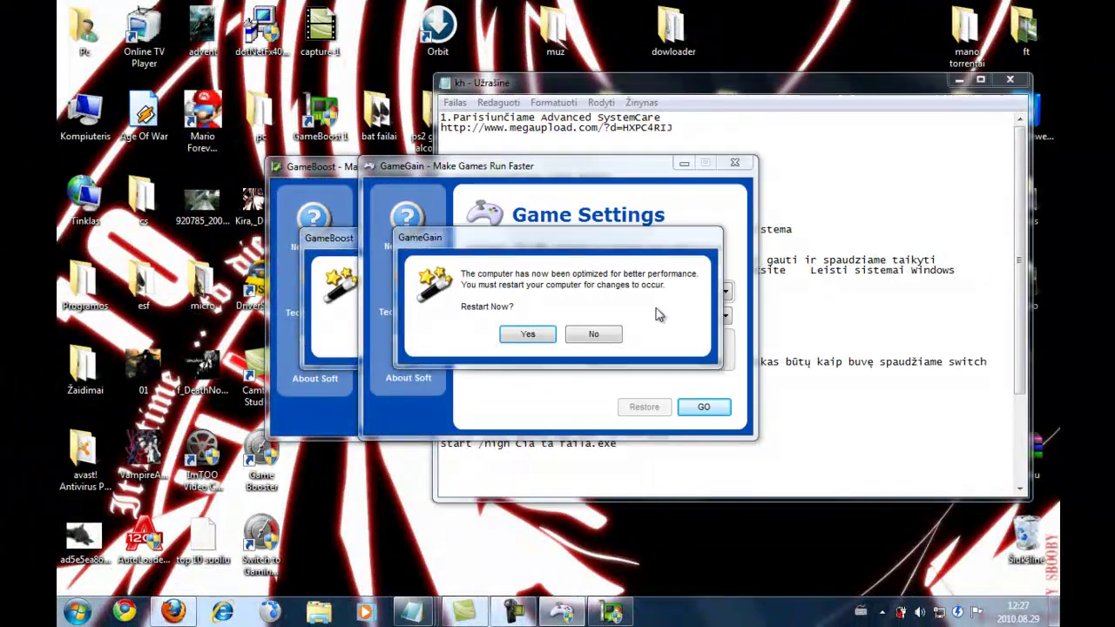
left_click(593, 336)
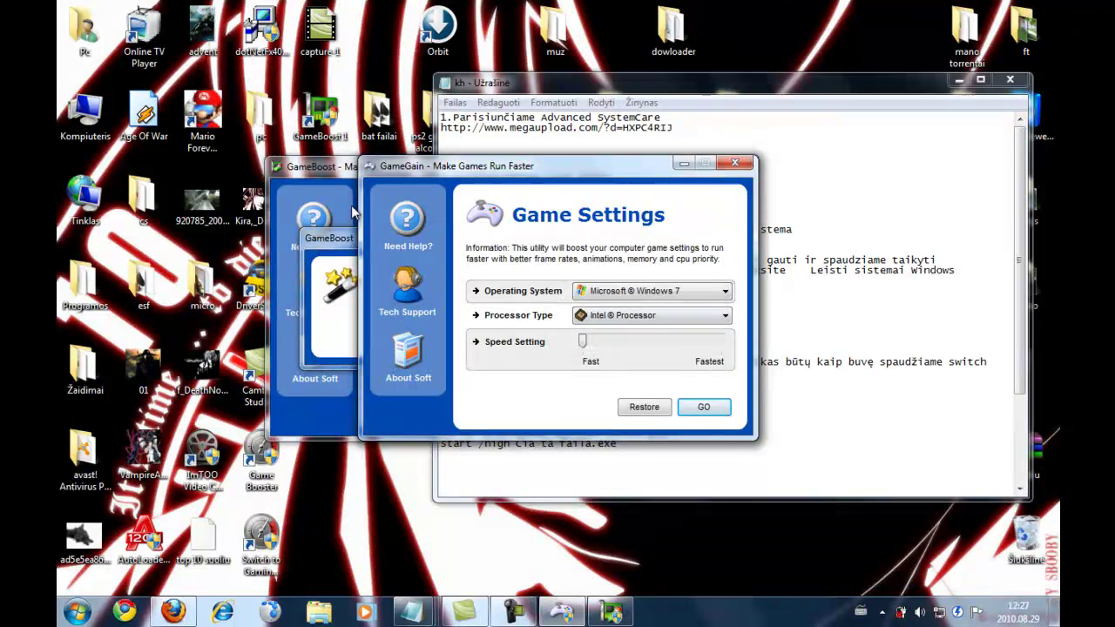
left_click(334, 172)
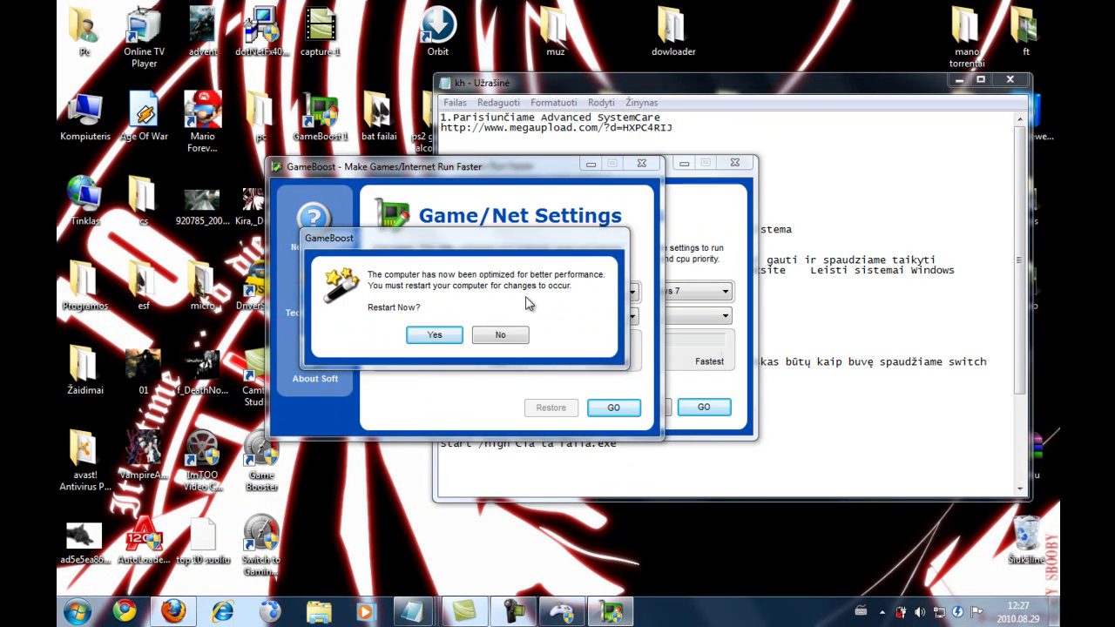
left_click(507, 341)
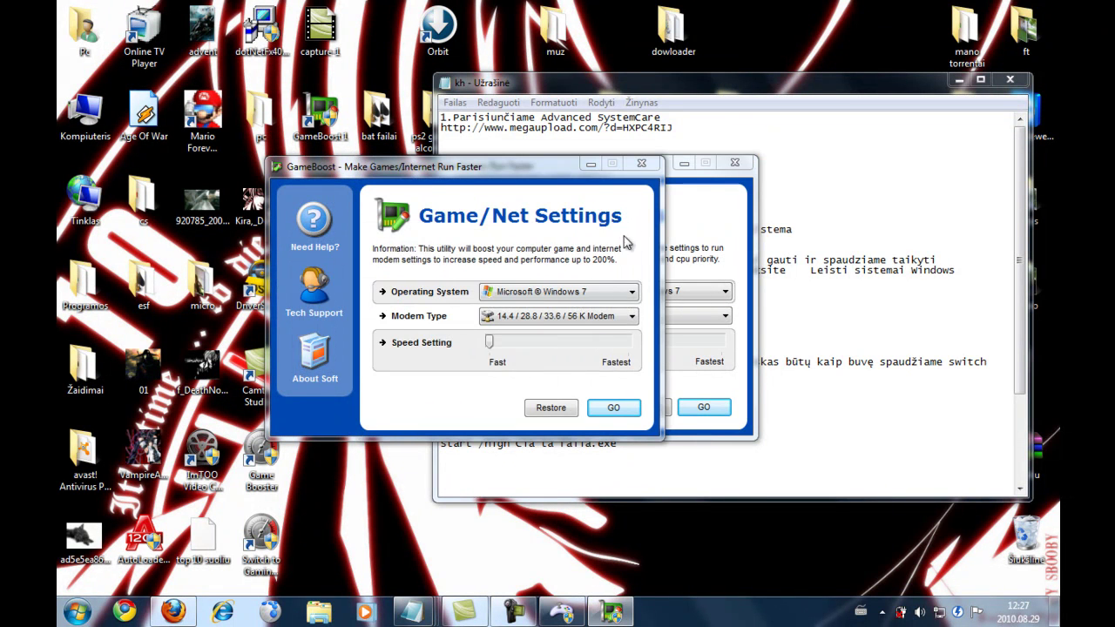
left_click(641, 163)
left_click(740, 164)
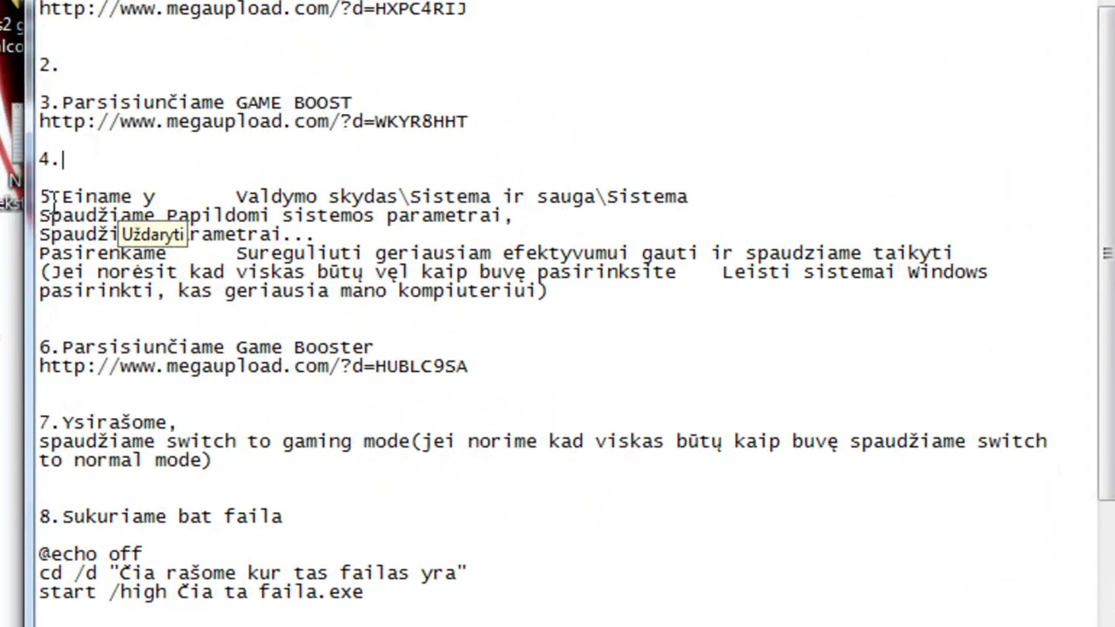
Step: Highlight item 5 in the notes and open the Windows performance options through the computer's advanced system settings
left_click_drag(65, 195, 739, 296)
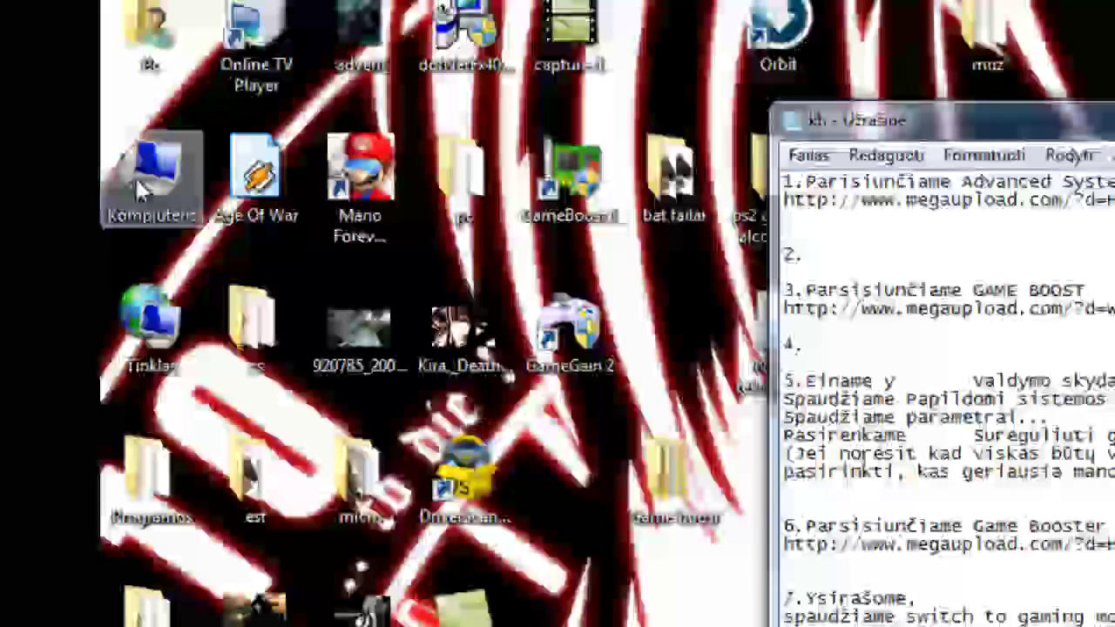
right_click(187, 235)
left_click(318, 592)
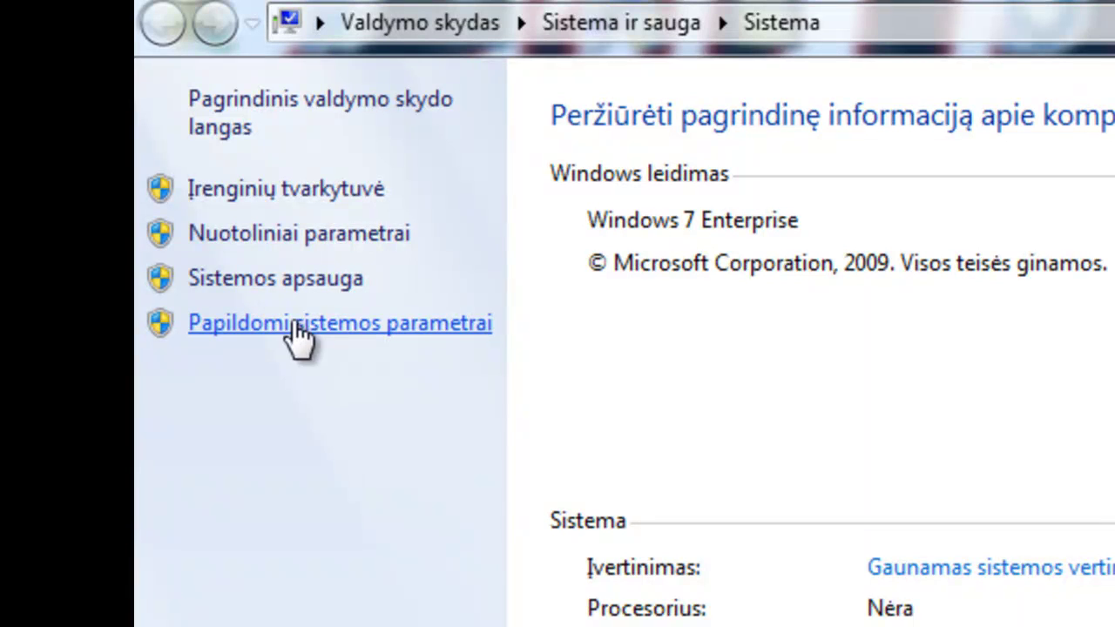
left_click(301, 320)
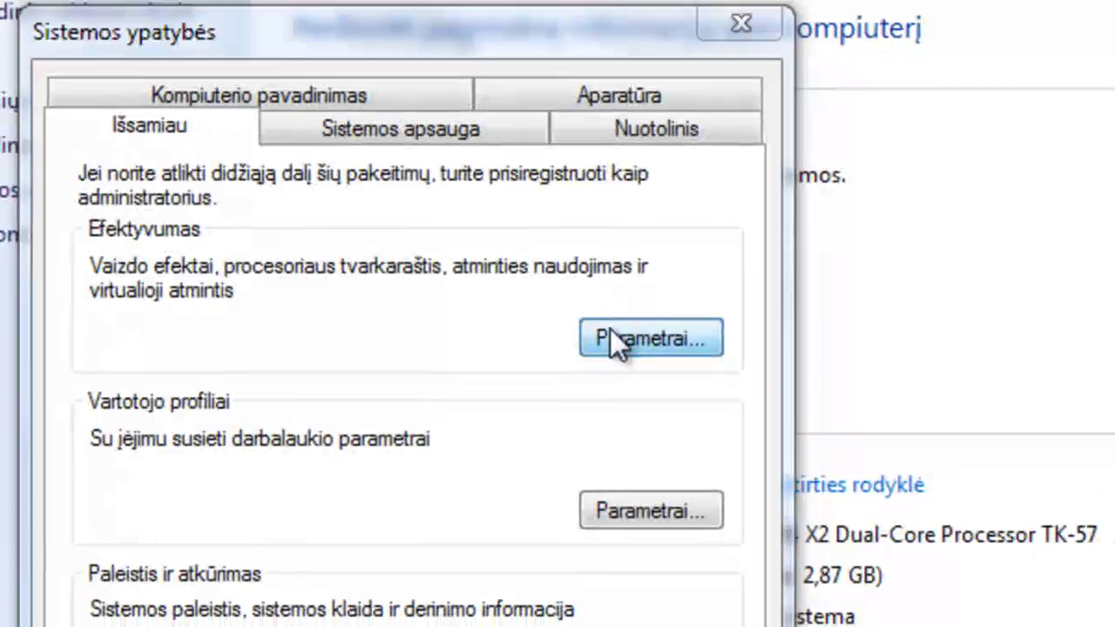
left_click(611, 333)
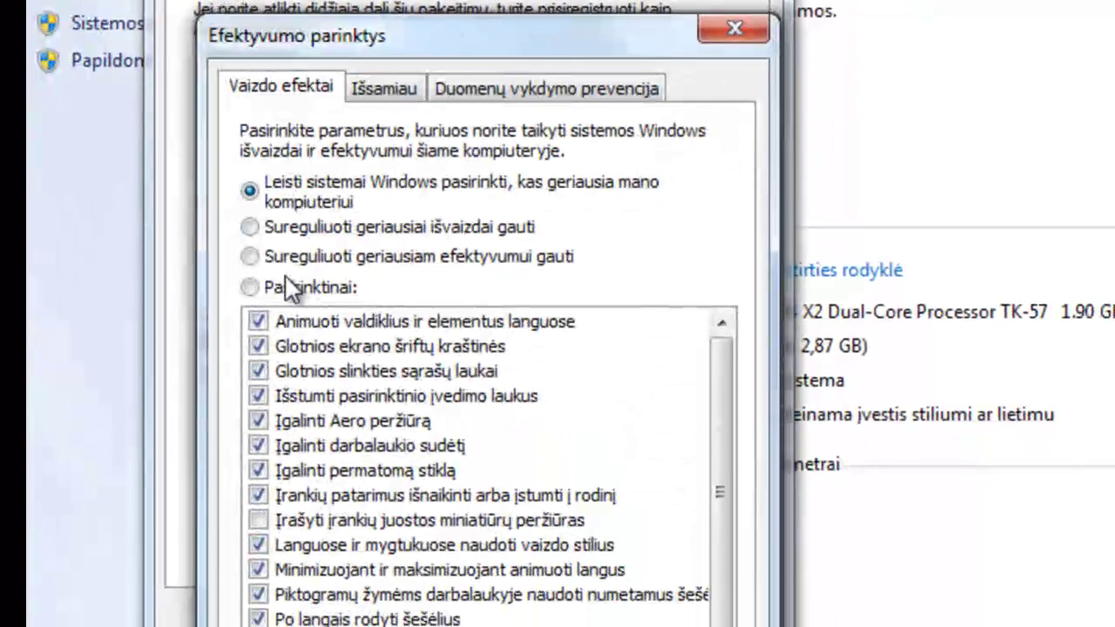
Step: Apply the visual effects option "Sureguliuoti geriausiam efektyvumui gauti" and close all the system settings windows
left_click(250, 256)
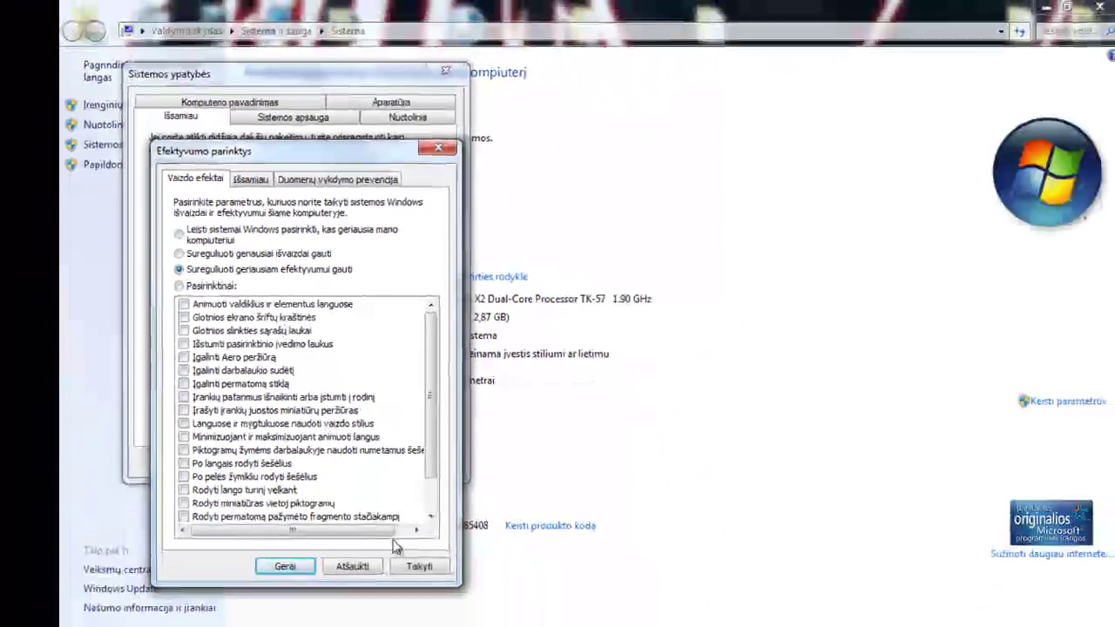
left_click(419, 566)
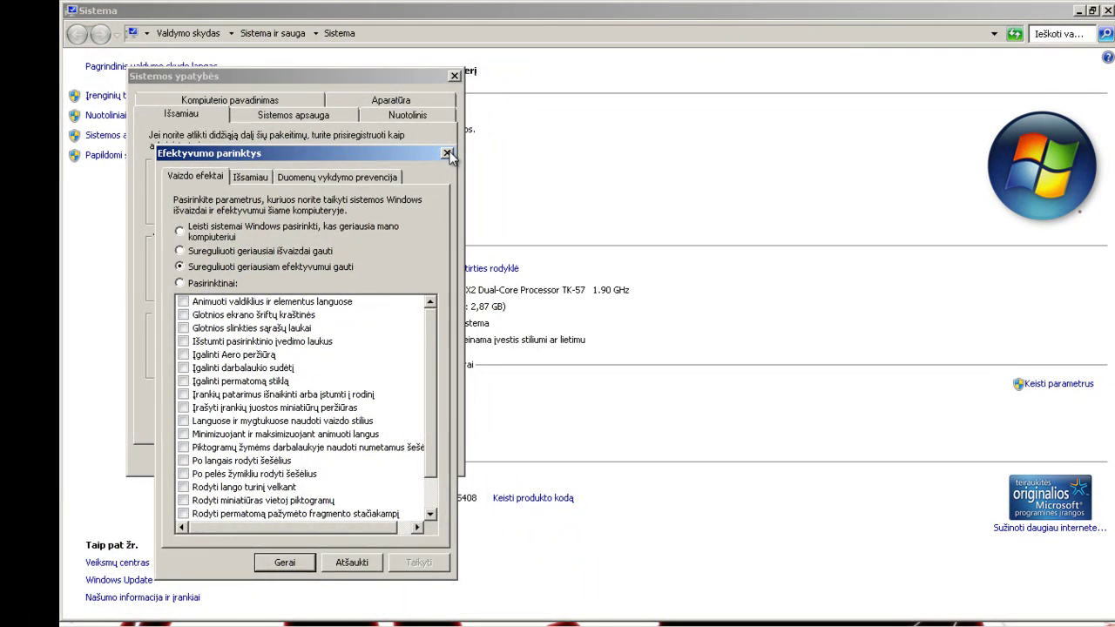
left_click(447, 154)
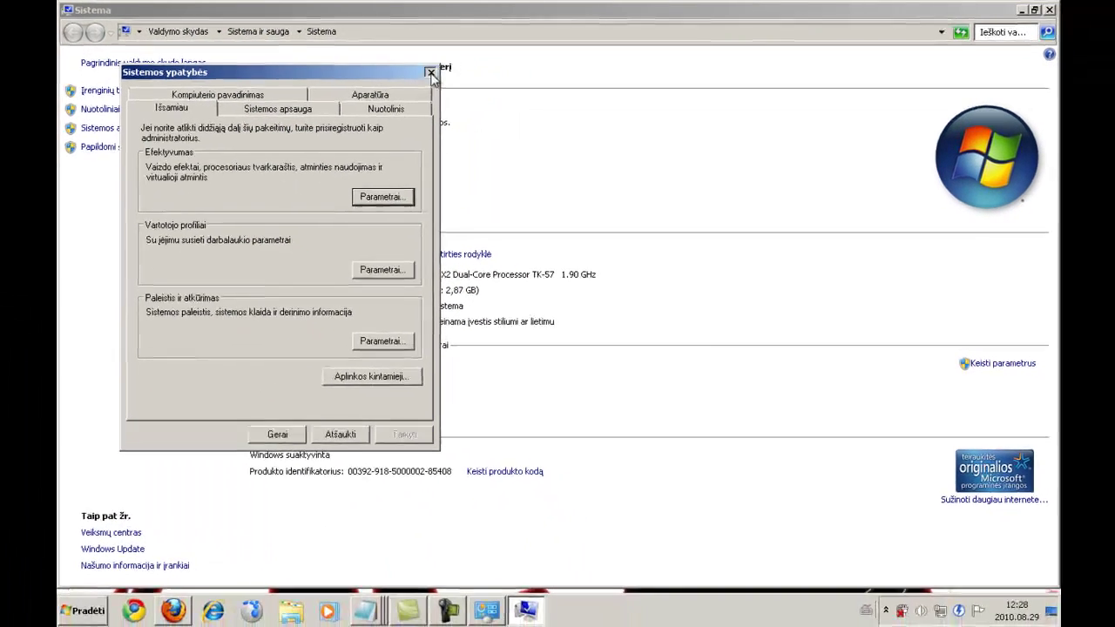
left_click(454, 76)
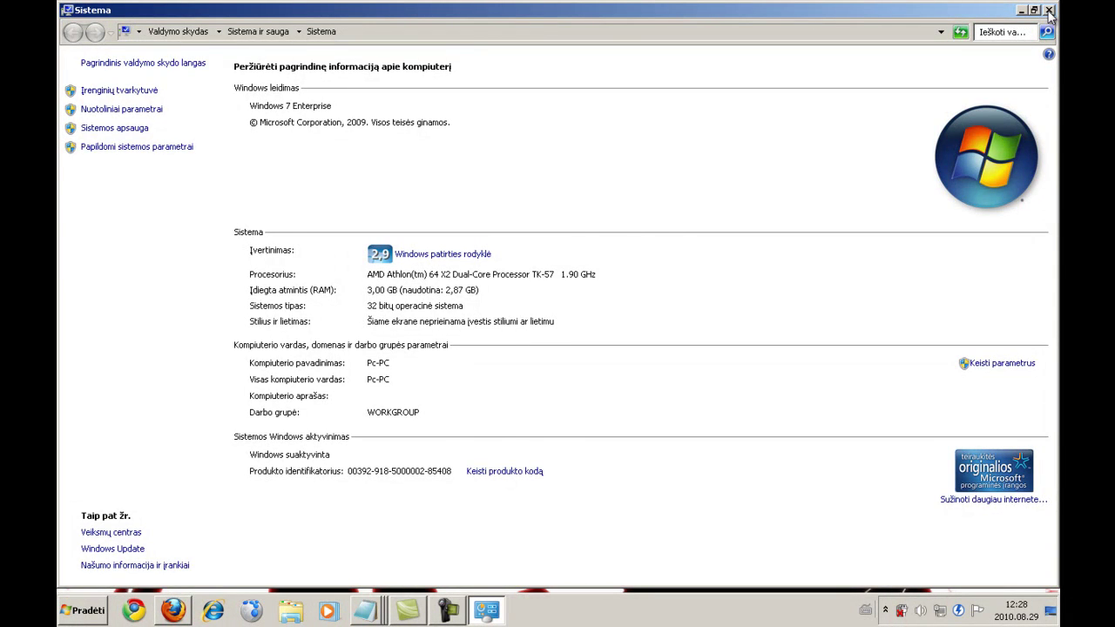
left_click(1049, 11)
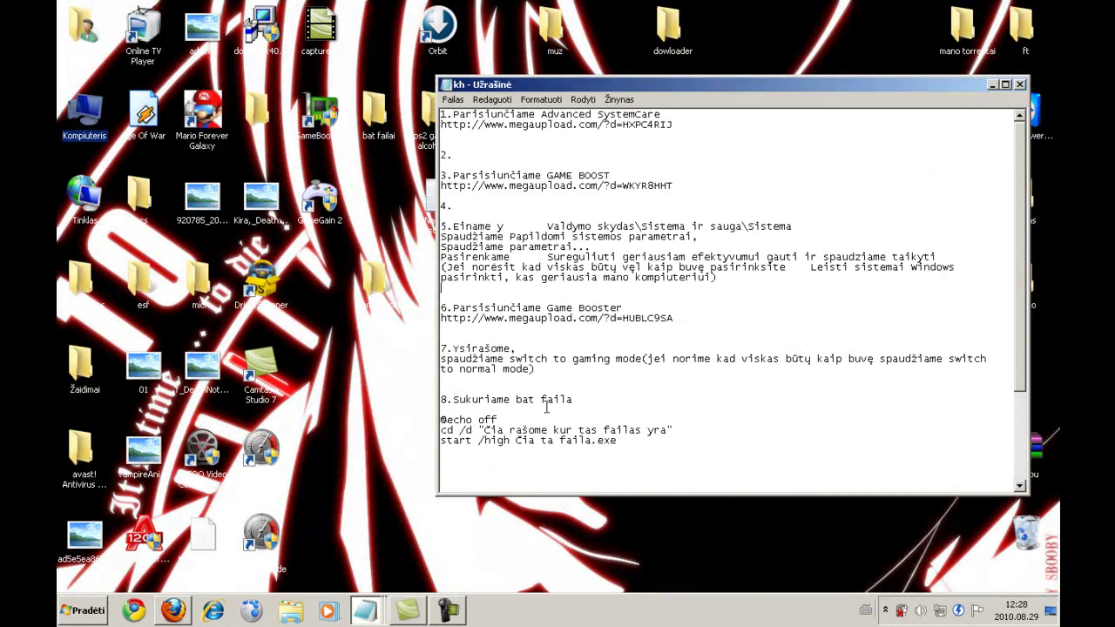
Step: Open the Game Booster download link from item 6 in Firefox, view its page, and close the browser
left_click_drag(453, 310, 664, 329)
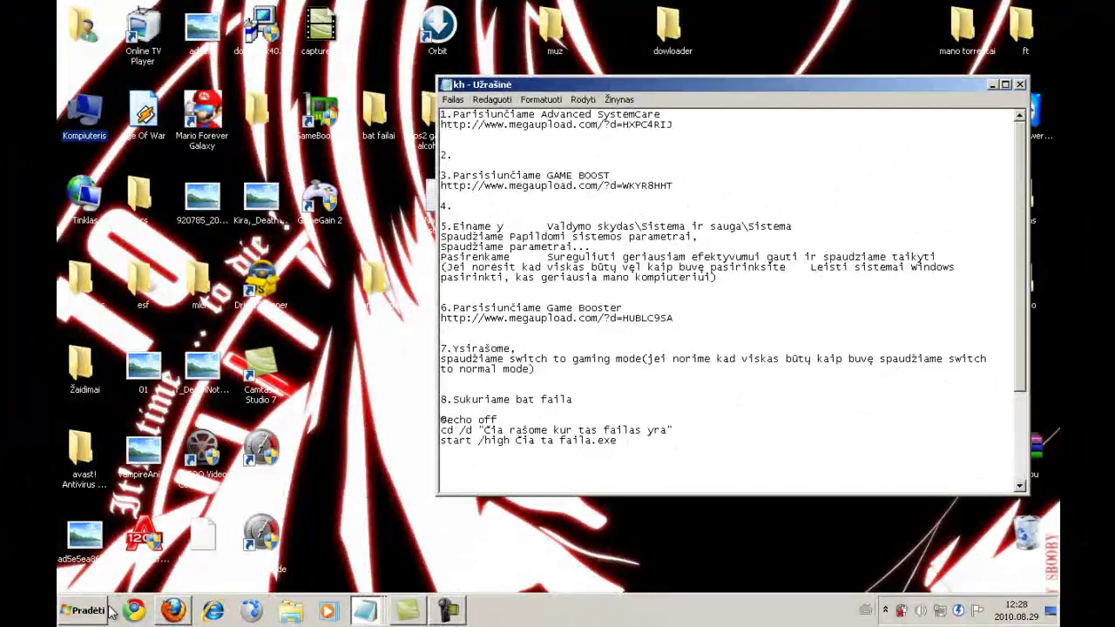
left_click(158, 603)
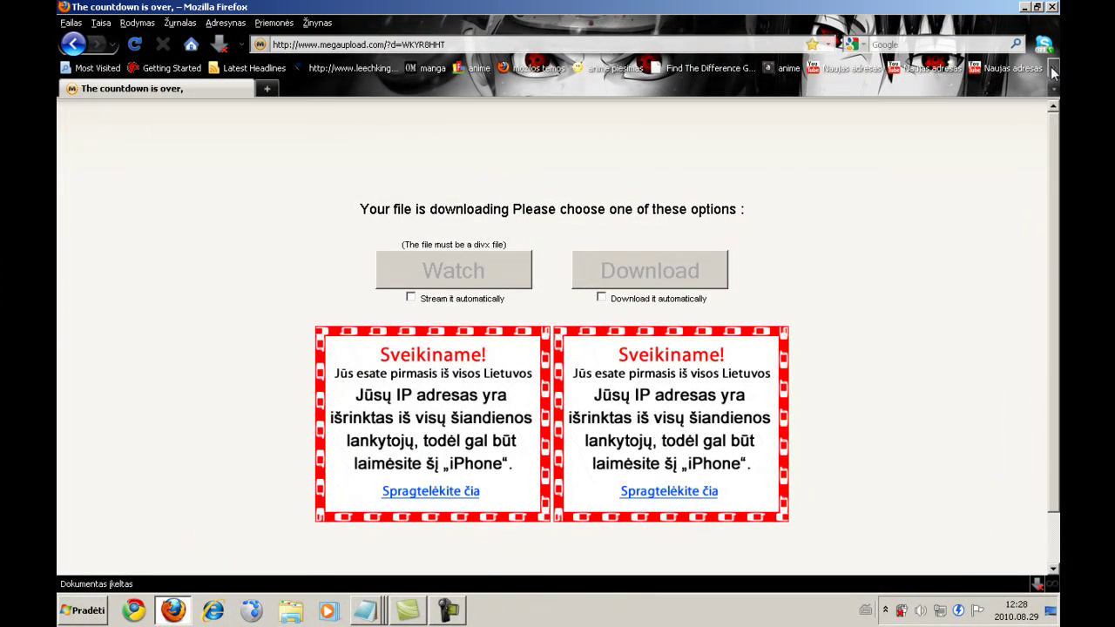
left_click(1050, 70)
left_click(993, 132)
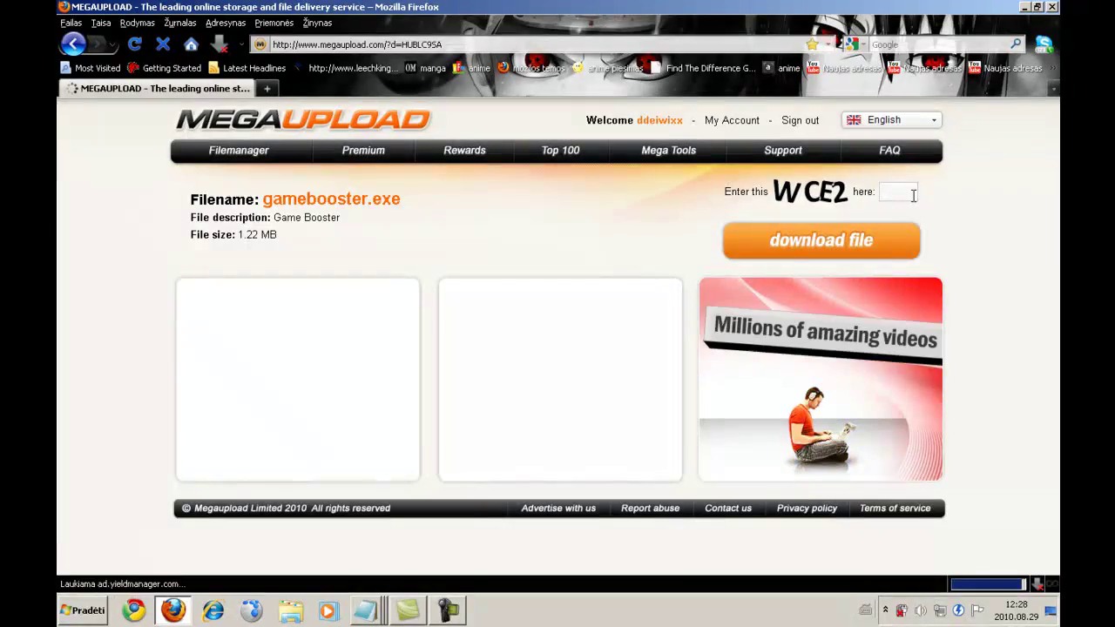
left_click(1052, 7)
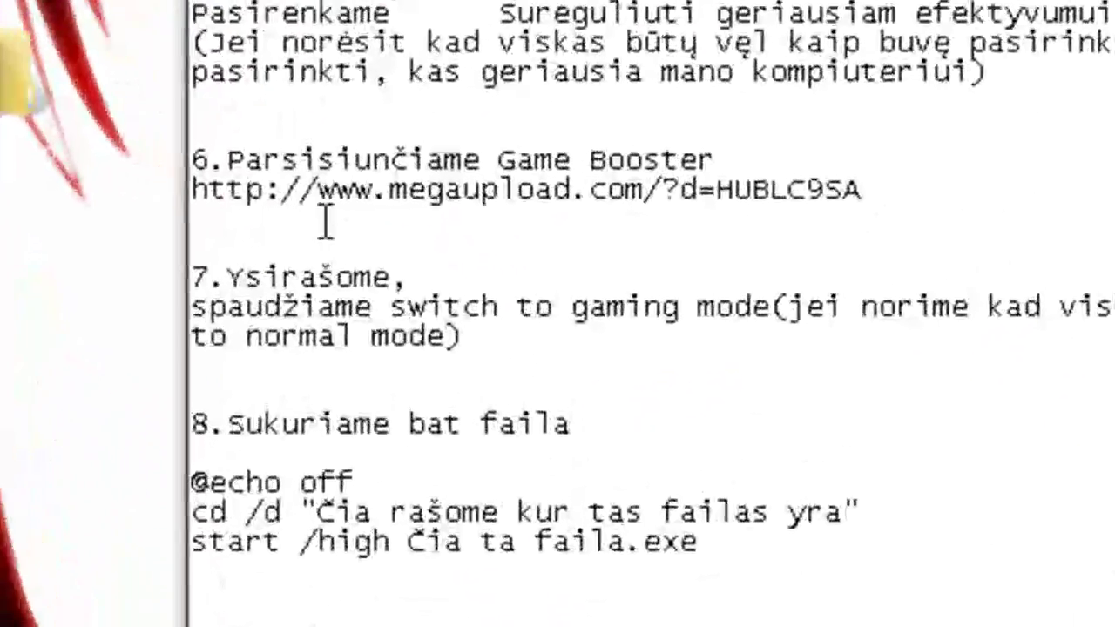
Step: Write the note "Tada perkrauname kompiutery" below the item 6 link and erase it again
left_click(819, 261)
key("Return")
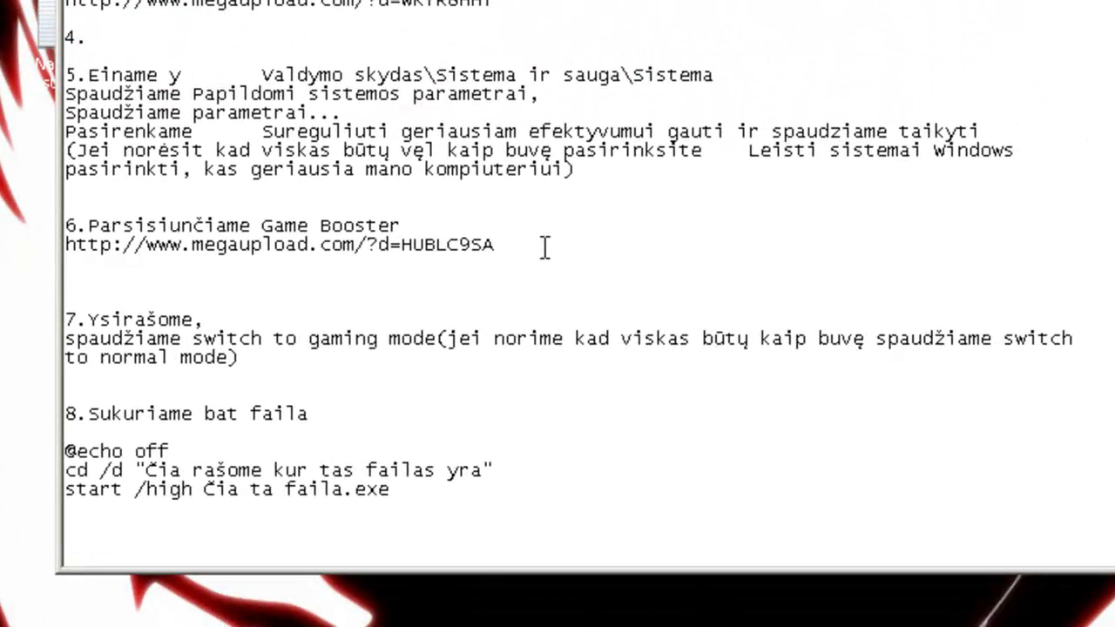
key("Return")
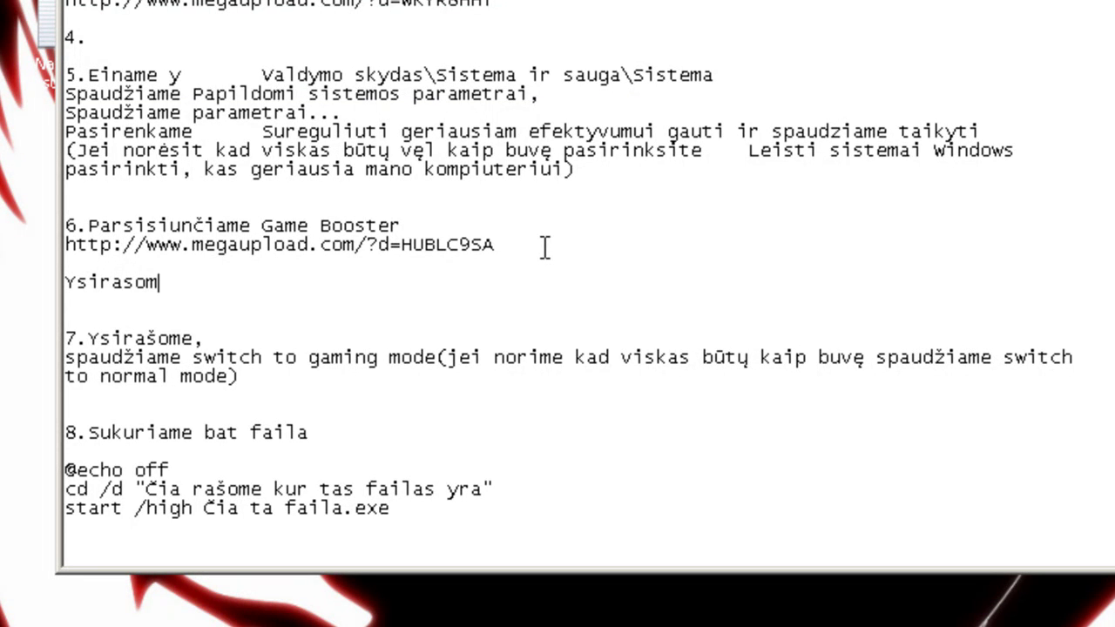
key("BackSpace")
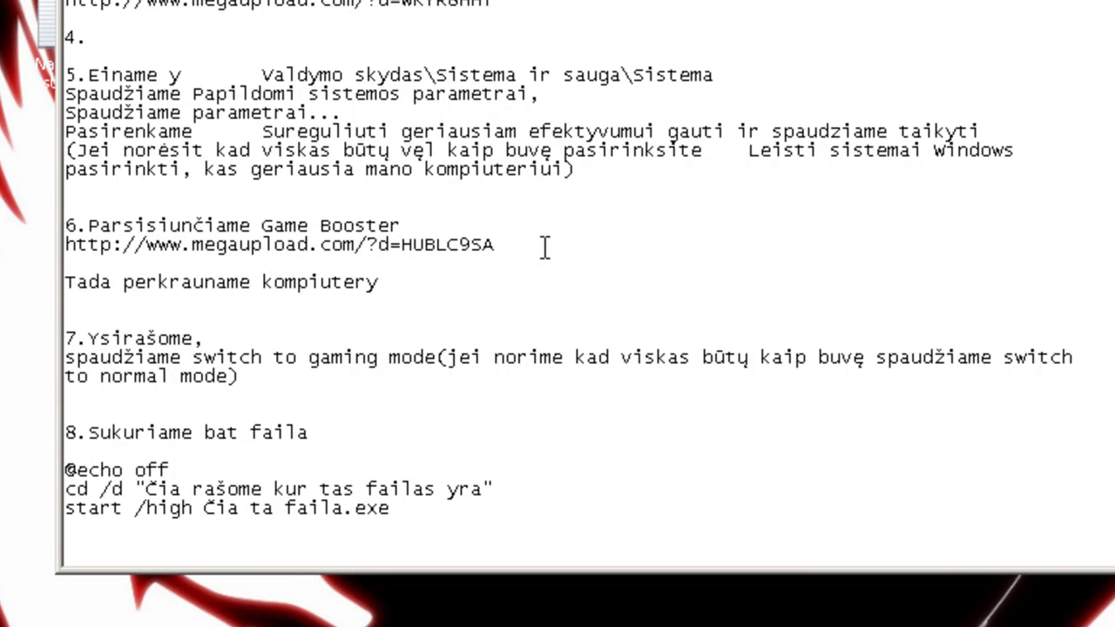
key("BackSpace")
key("BackSpace")
key("BackSpace")
key("BackSpace")
key("BackSpace")
key("BackSpace")
key("BackSpace")
key("BackSpace")
key("BackSpace")
key("BackSpace")
key("BackSpace")
key("BackSpace")
key("BackSpace")
key("BackSpace")
key("BackSpace")
key("BackSpace")
key("BackSpace")
key("BackSpace")
key("BackSpace")
key("BackSpace")
key("BackSpace")
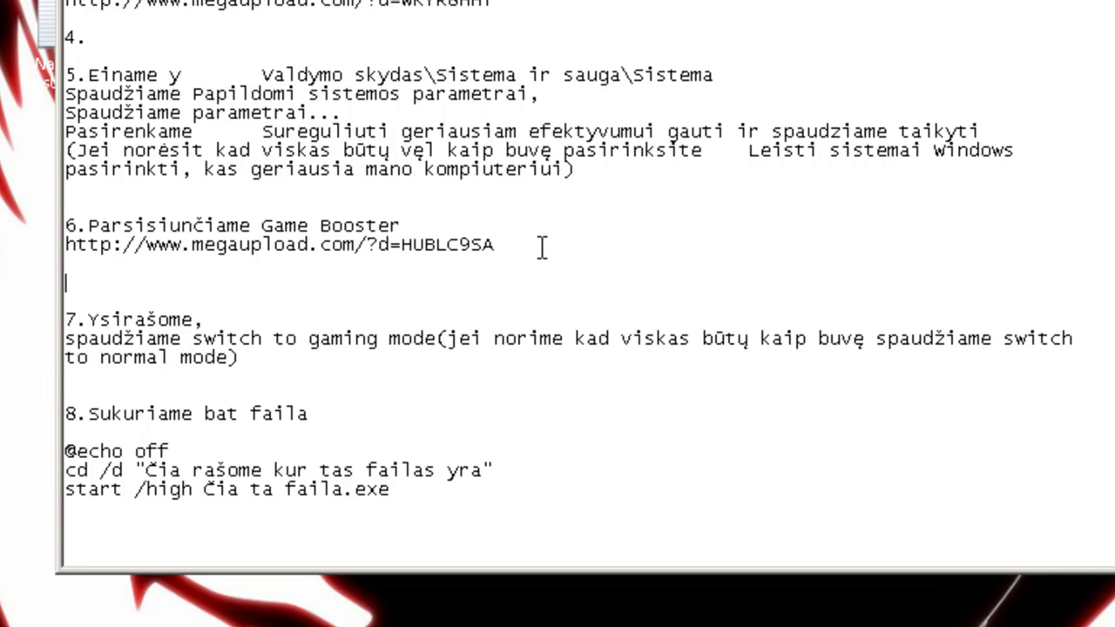
Step: Write the note "Po perkrovimo" below the item 6 link and delete it
key("Return")
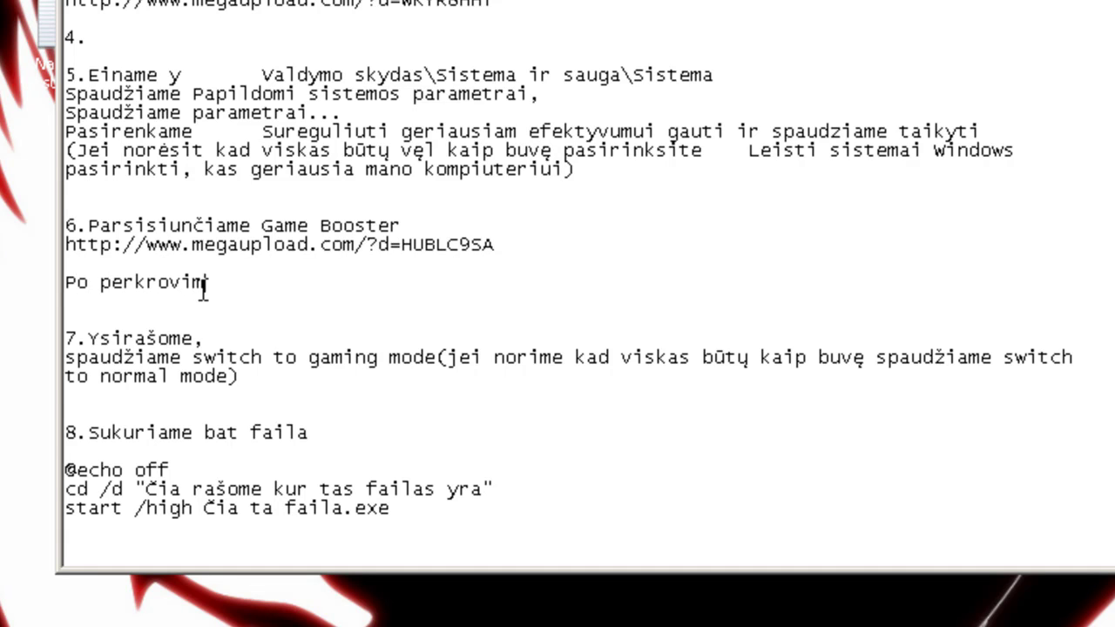
left_click_drag(242, 283, 77, 290)
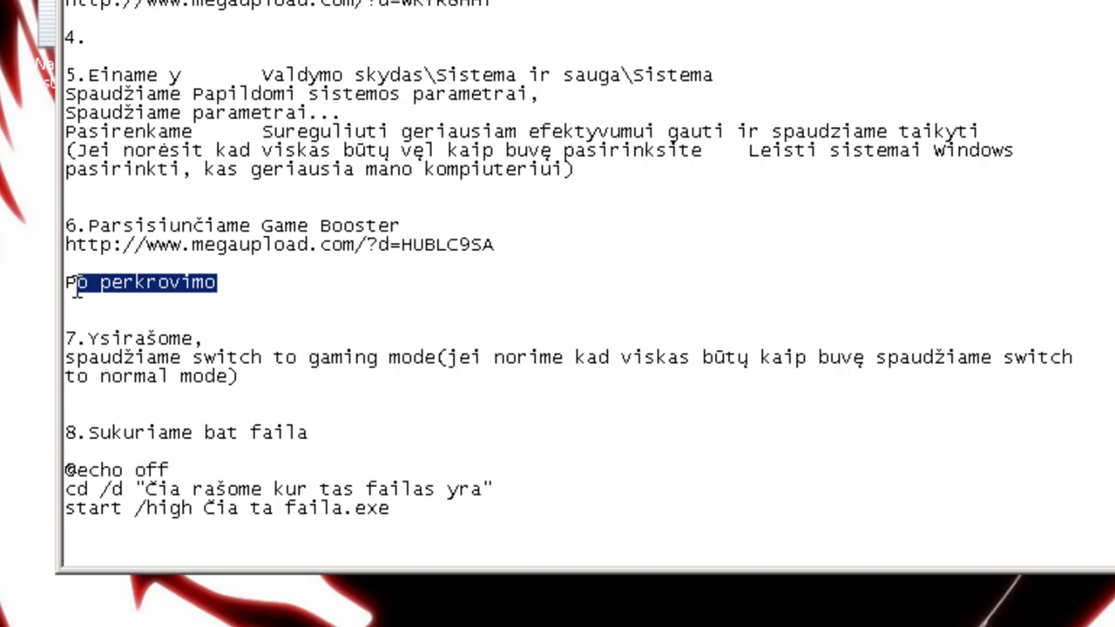
key("Delete")
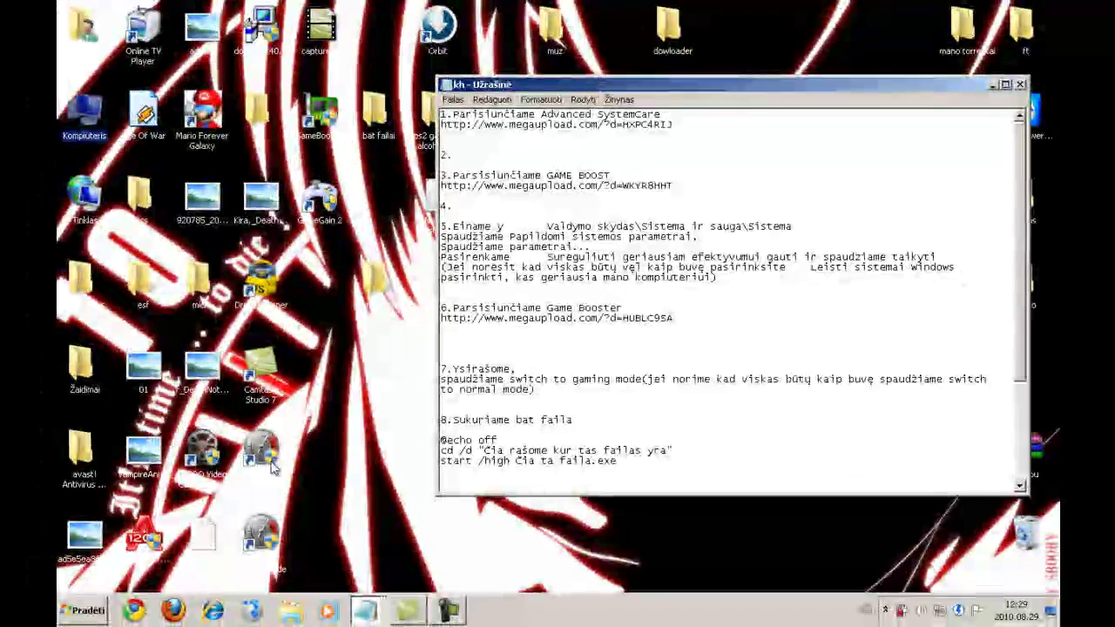
Step: Launch Game Booster, view its configurable list of background programs to close, and cancel without selecting any
left_click(242, 477)
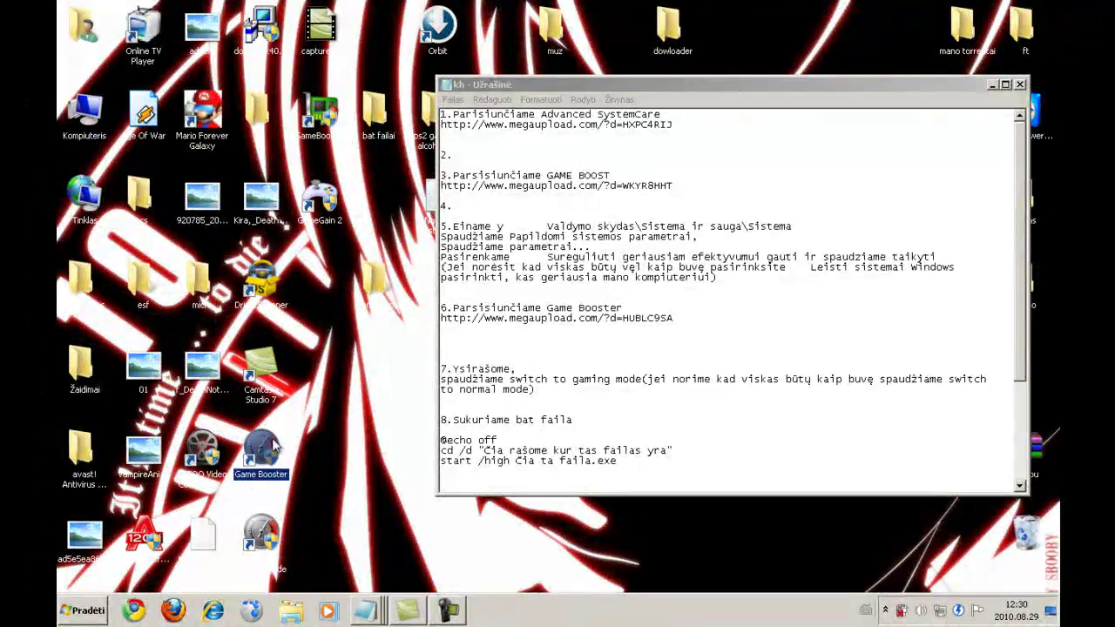
double_click(261, 453)
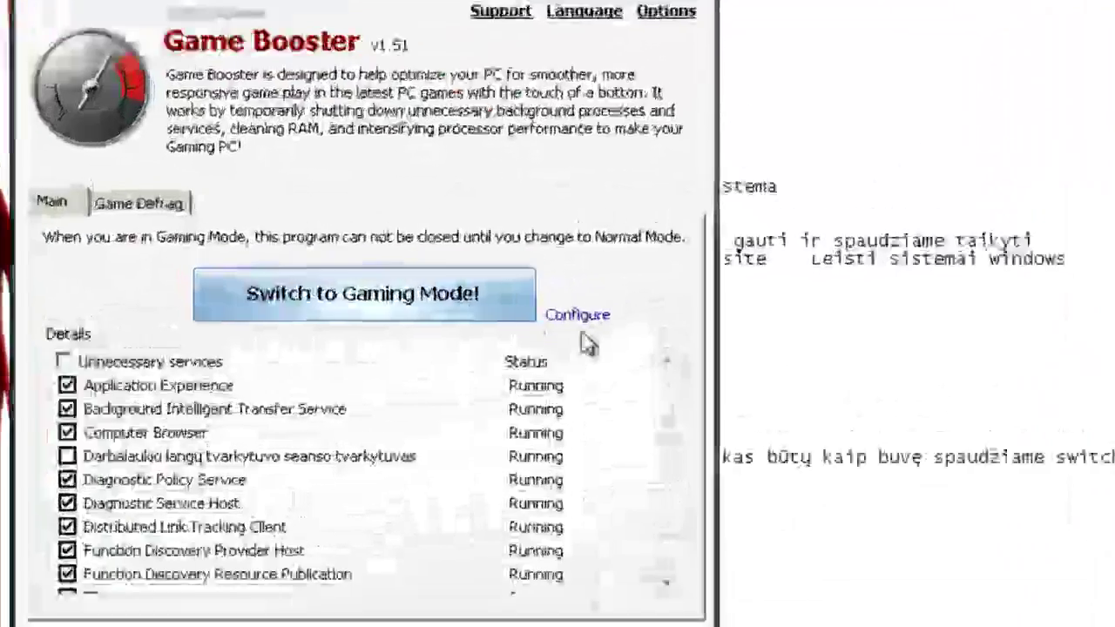
left_click(679, 299)
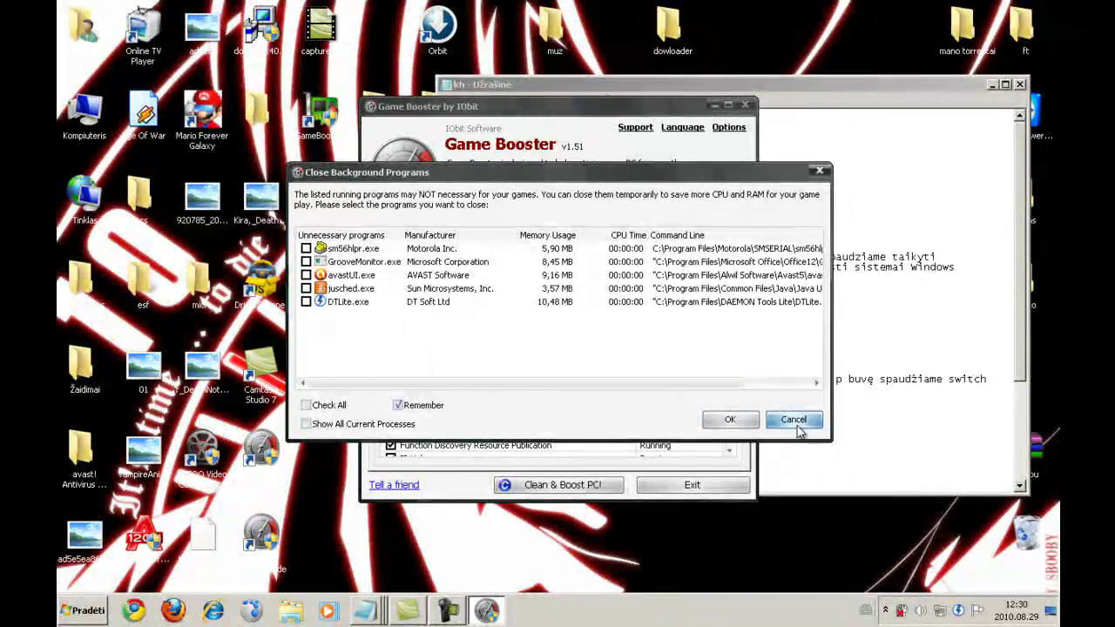
left_click(794, 420)
Step: Write "Cia galite rinktis kokius procesus uzdaryti,bet galite ju ir nesirinkt" above item 7 in the notes and delete it
left_click(871, 348)
type("C")
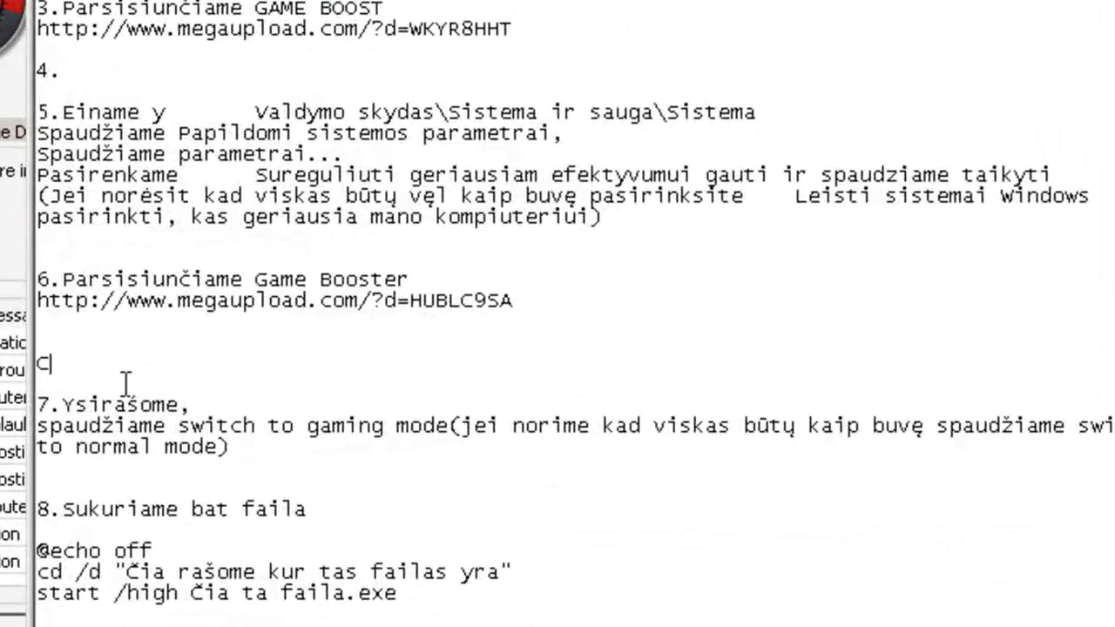
type("ia galite rink")
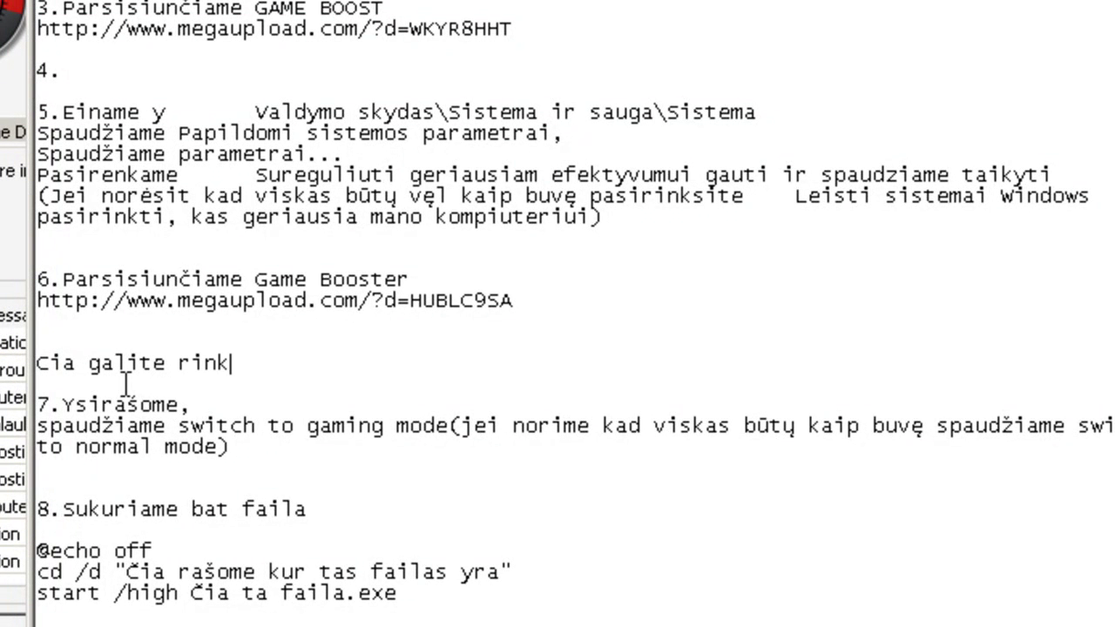
type("s kokius")
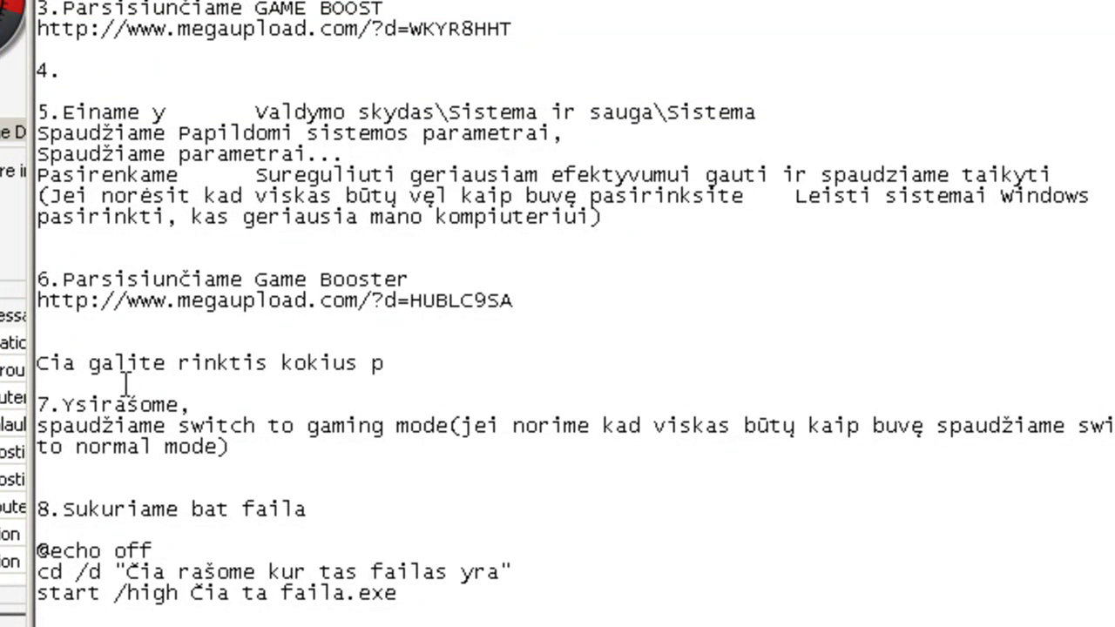
type("procesus uzdar")
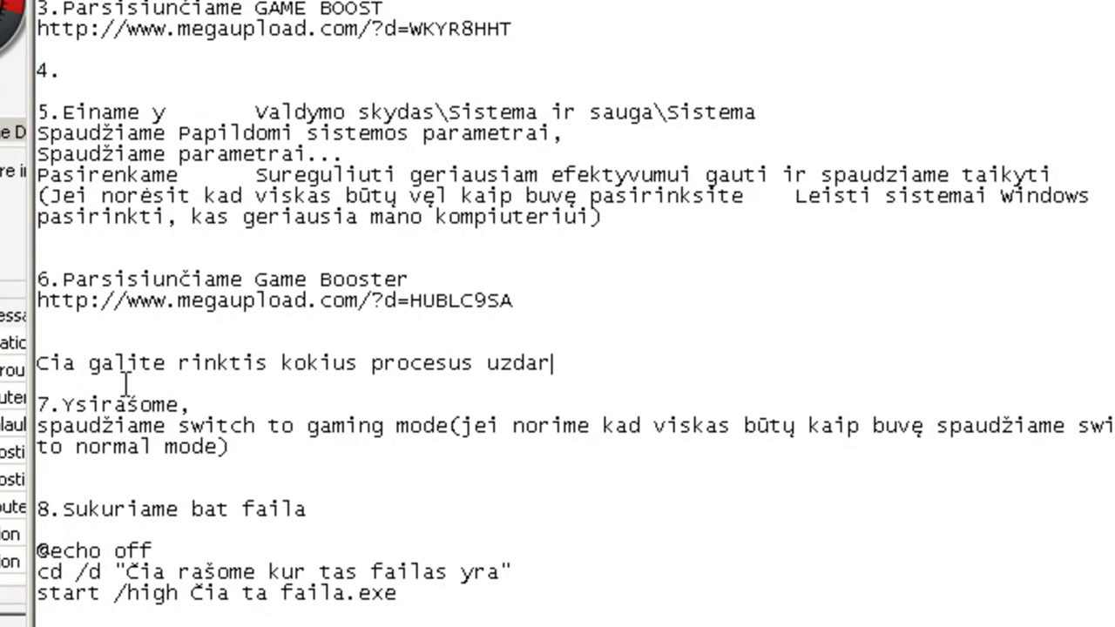
type(",bet galite ju ir nesirinky")
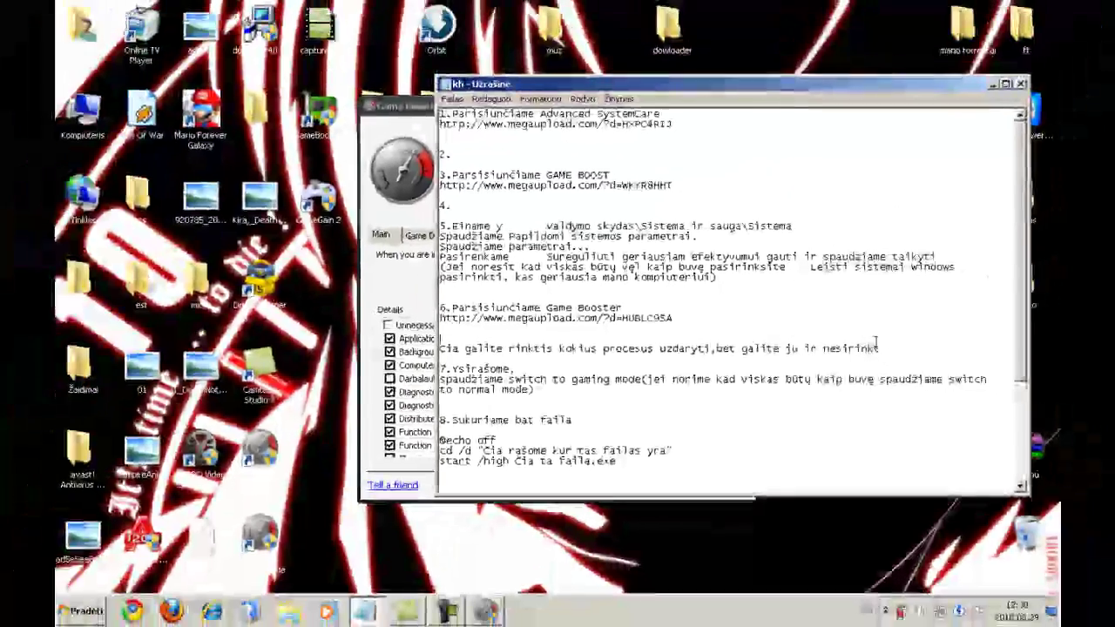
left_click_drag(937, 362, 129, 363)
key("Delete")
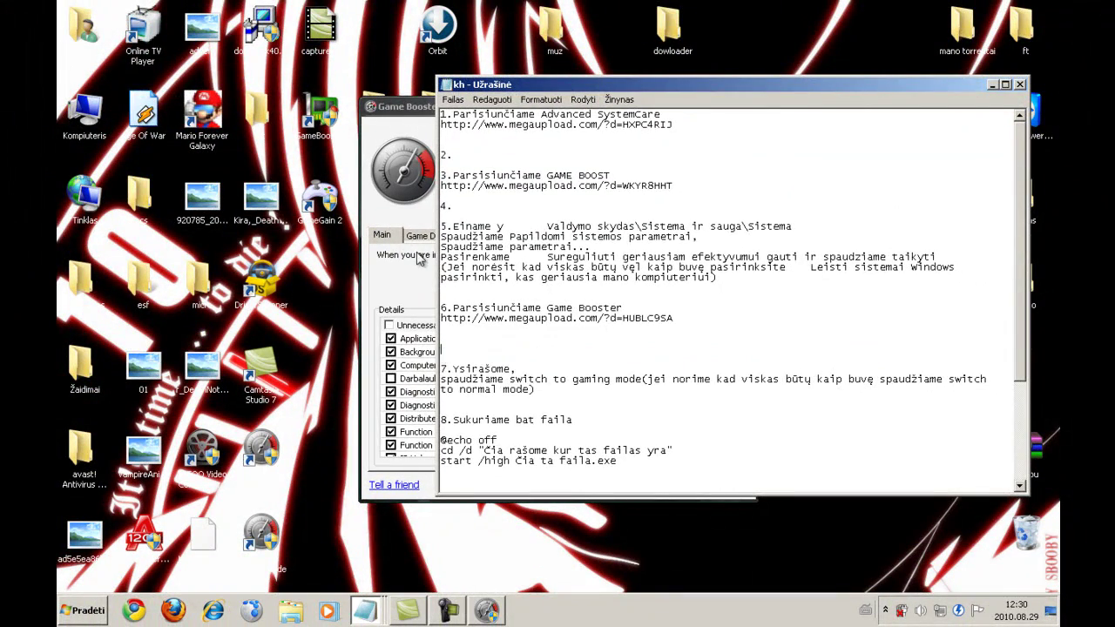
Step: Recheck the background programs list in Game Booster, cancel it, and switch to Gaming Mode
left_click(414, 254)
left_click(680, 296)
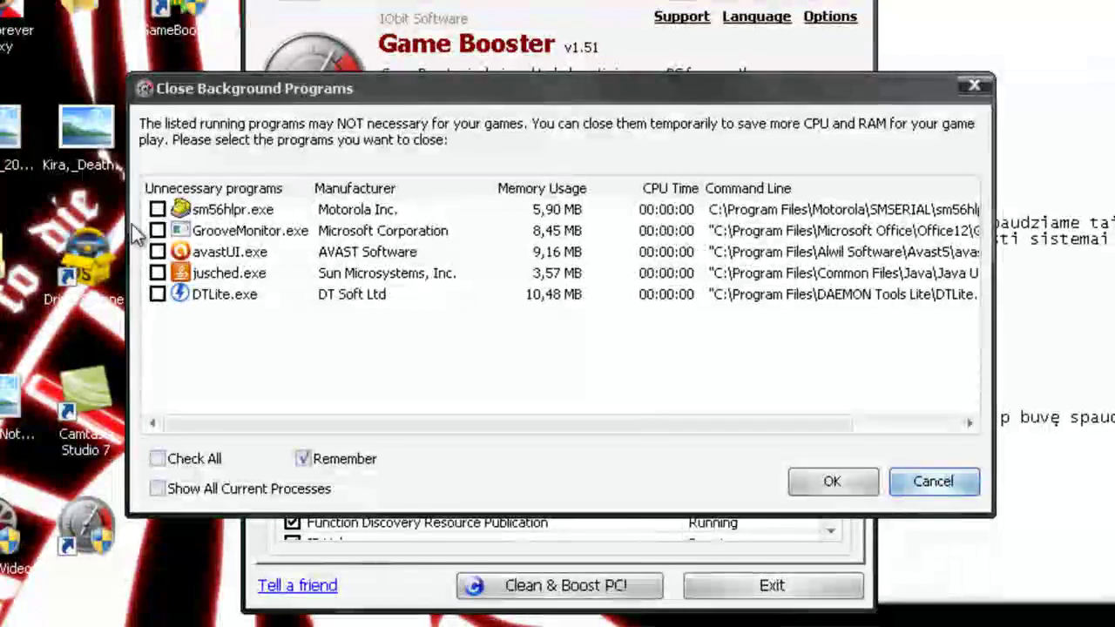
left_click(964, 490)
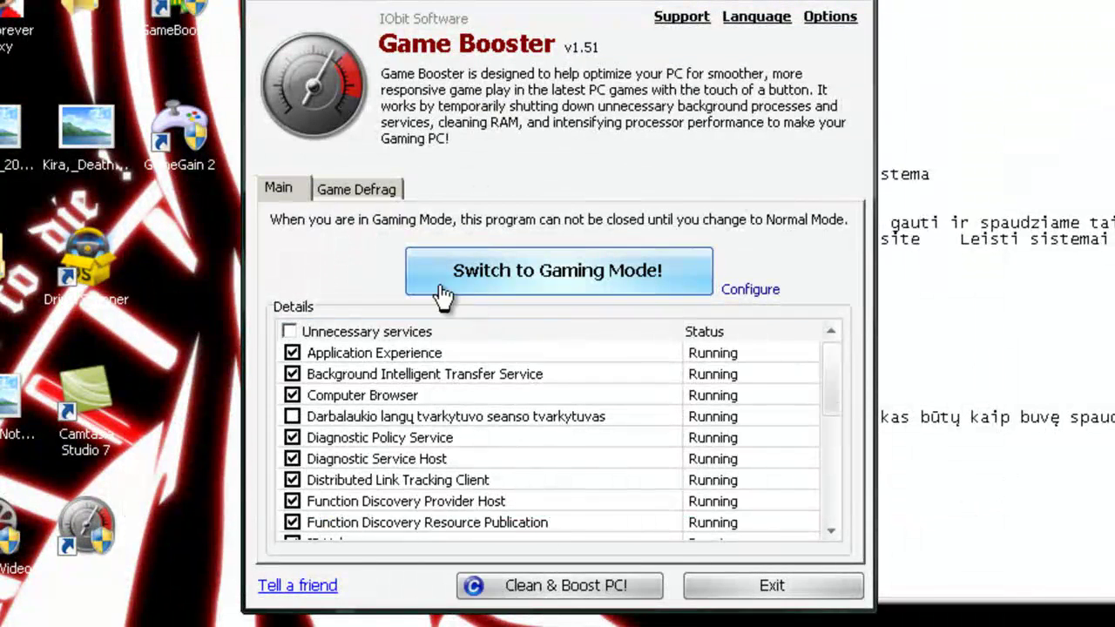
left_click(565, 278)
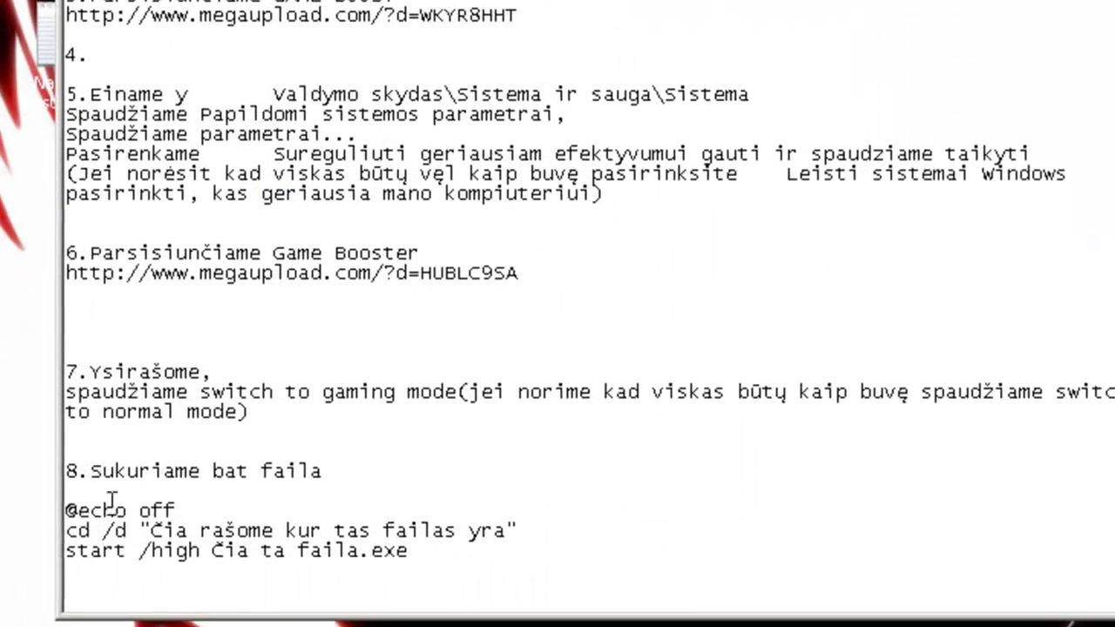
Step: Highlight "Sukuriame bat faila" in item 8 of the notes, and create and open a new text document on the desktop
left_click_drag(128, 449, 319, 450)
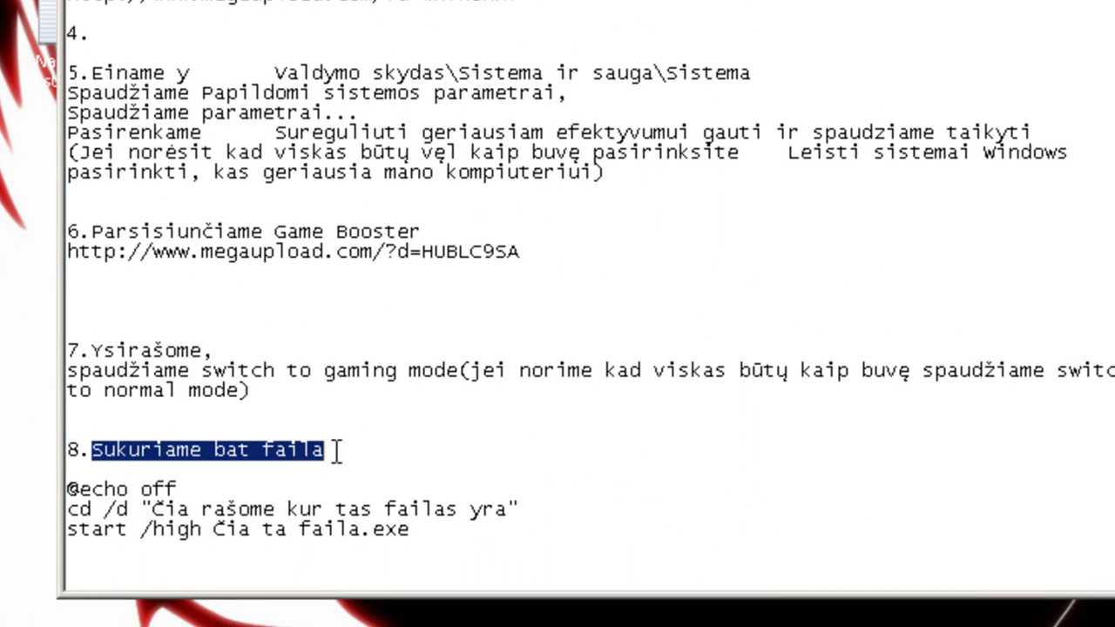
left_click(346, 450)
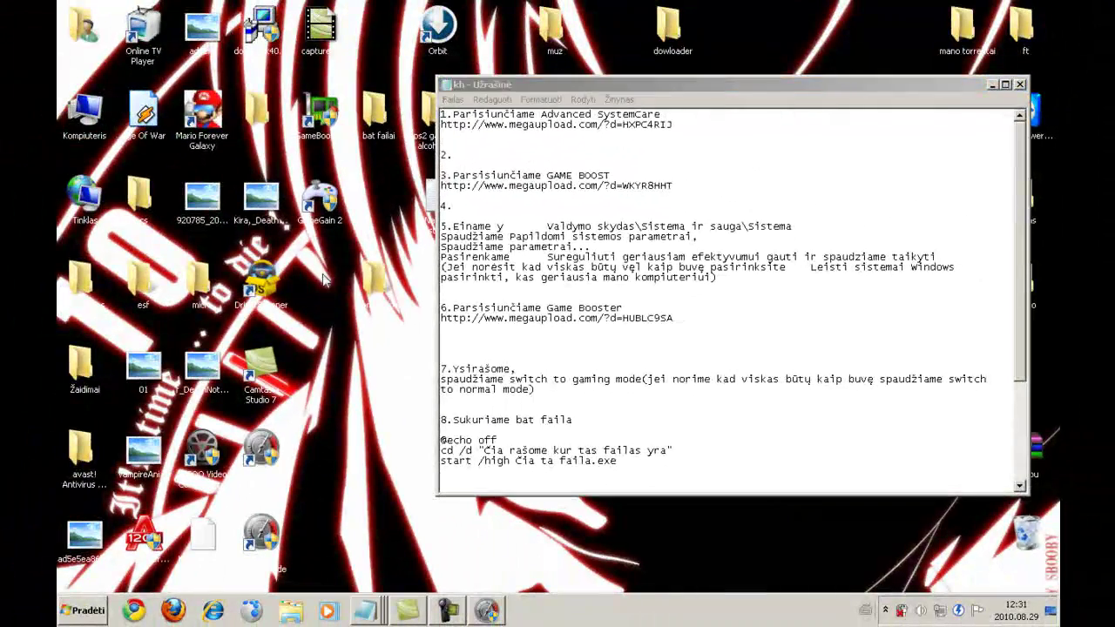
right_click(320, 260)
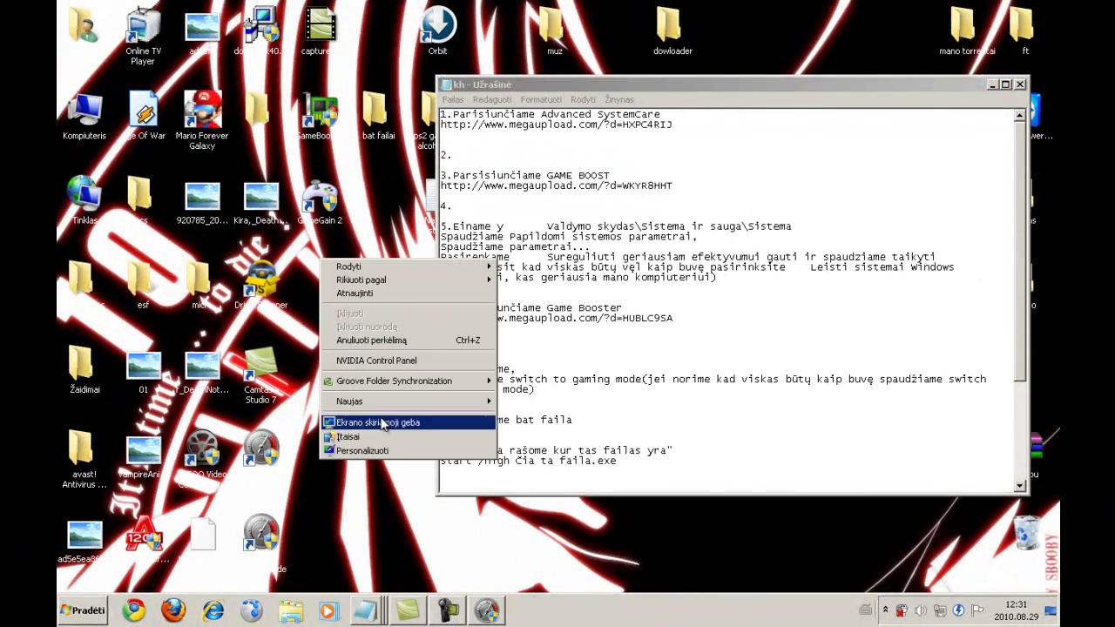
mouse_move(366, 406)
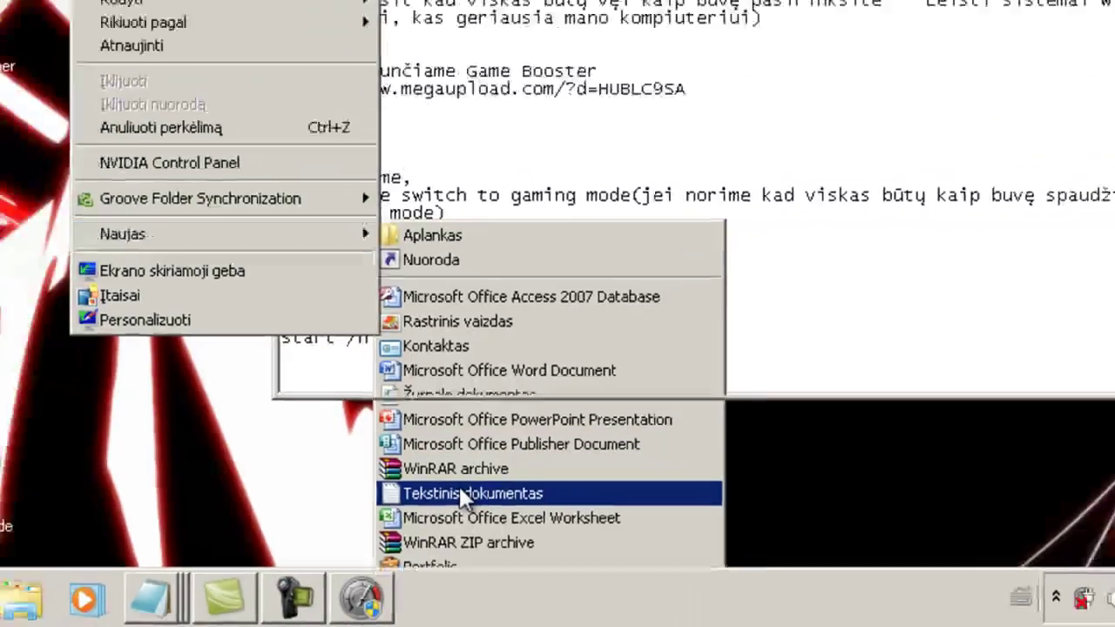
left_click(440, 472)
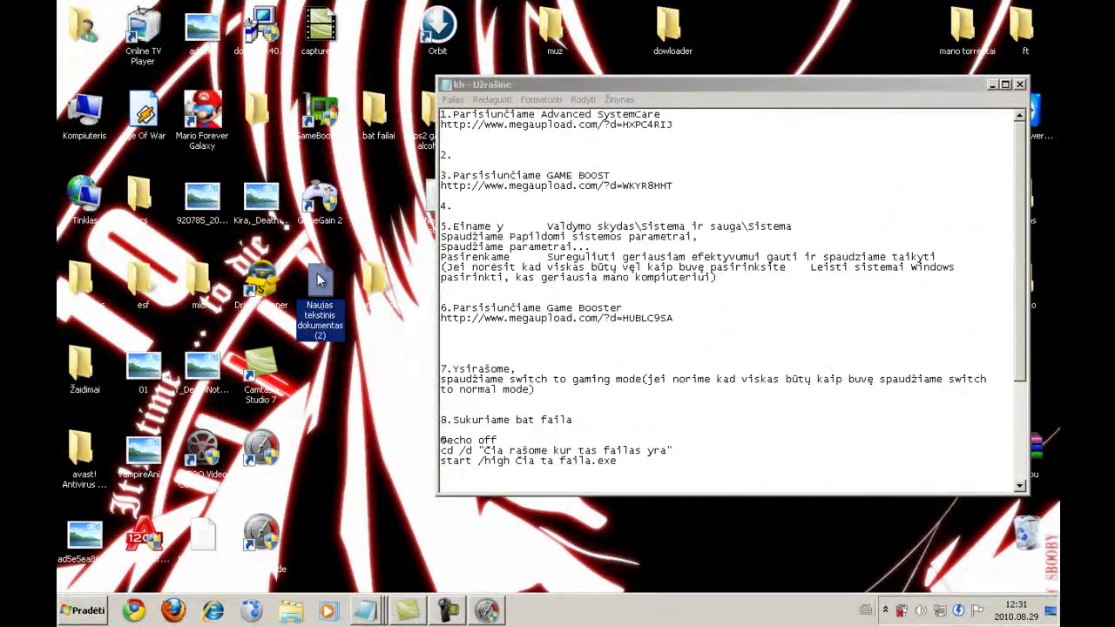
double_click(318, 278)
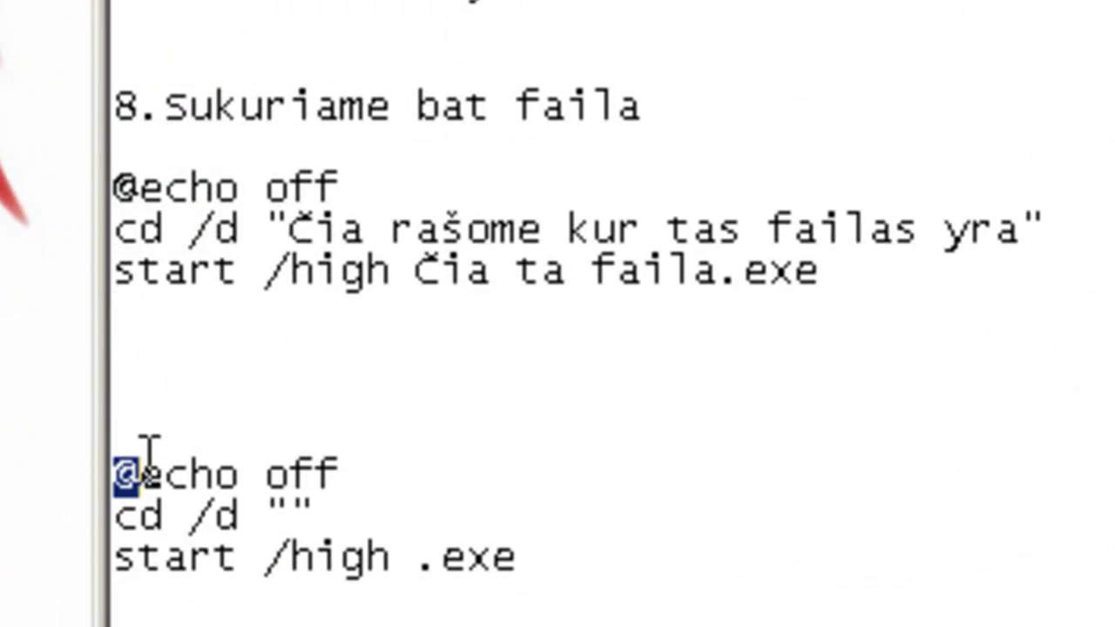
left_click_drag(117, 457, 604, 569)
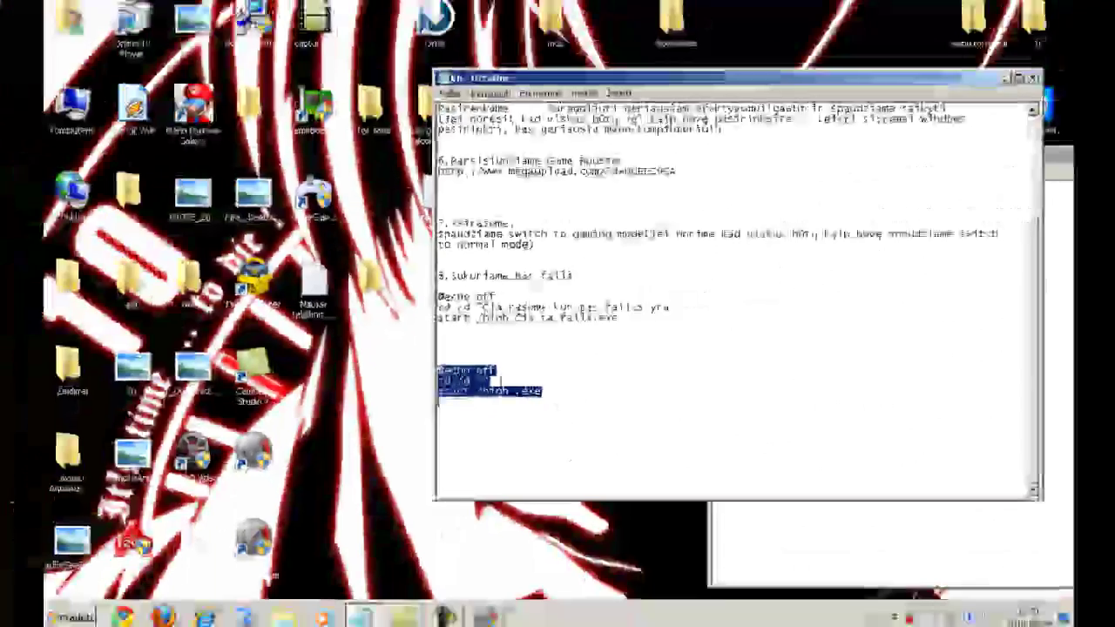
right_click(443, 377)
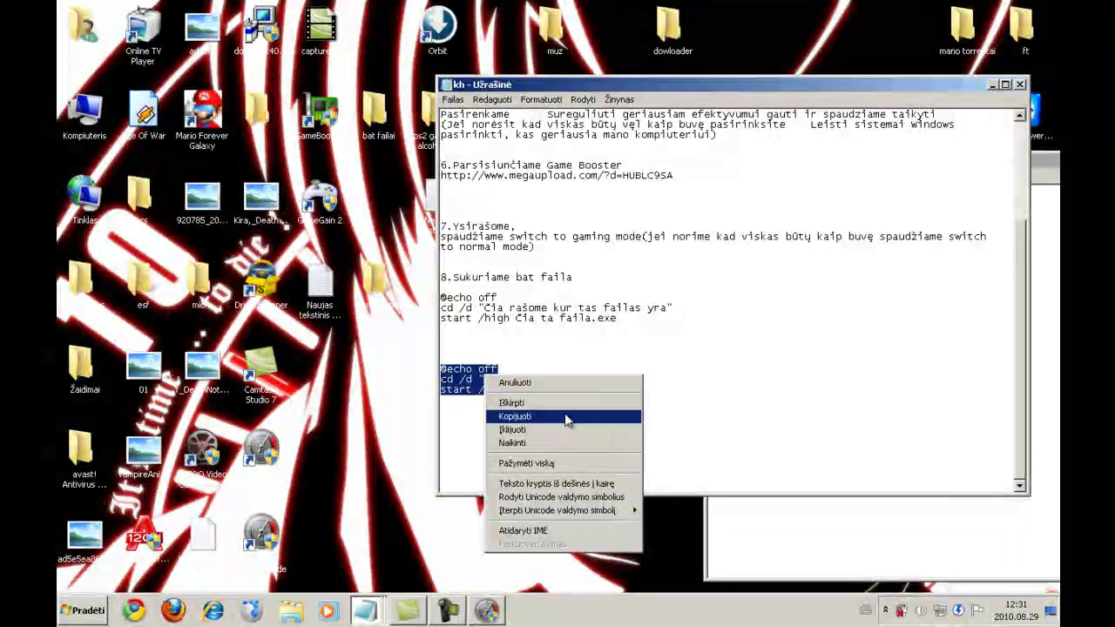
left_click(521, 416)
left_click(847, 303)
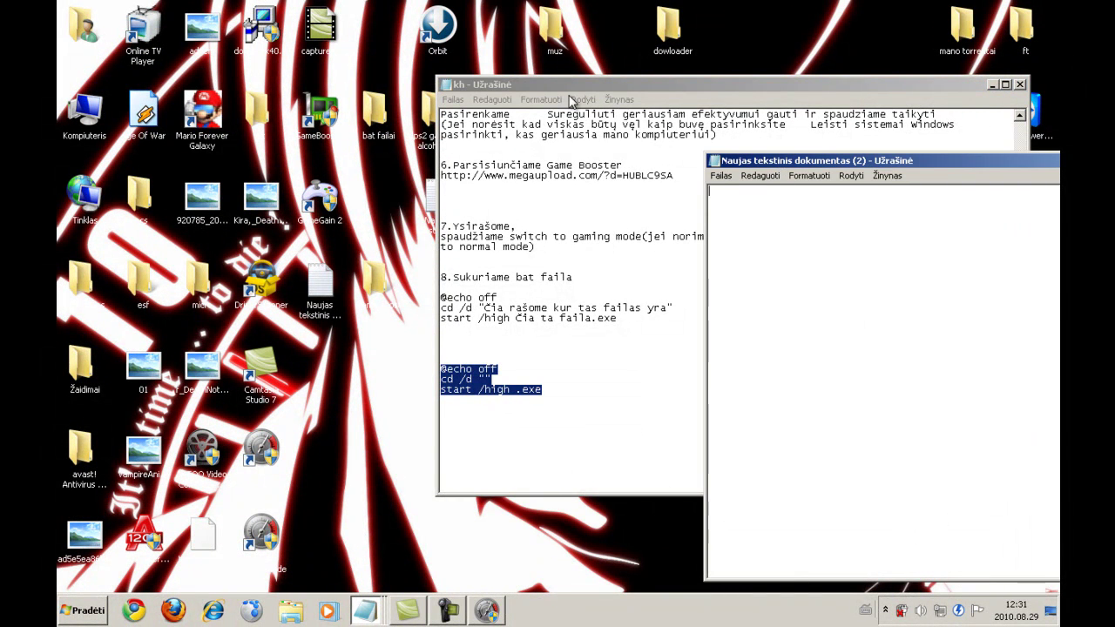
right_click(428, 156)
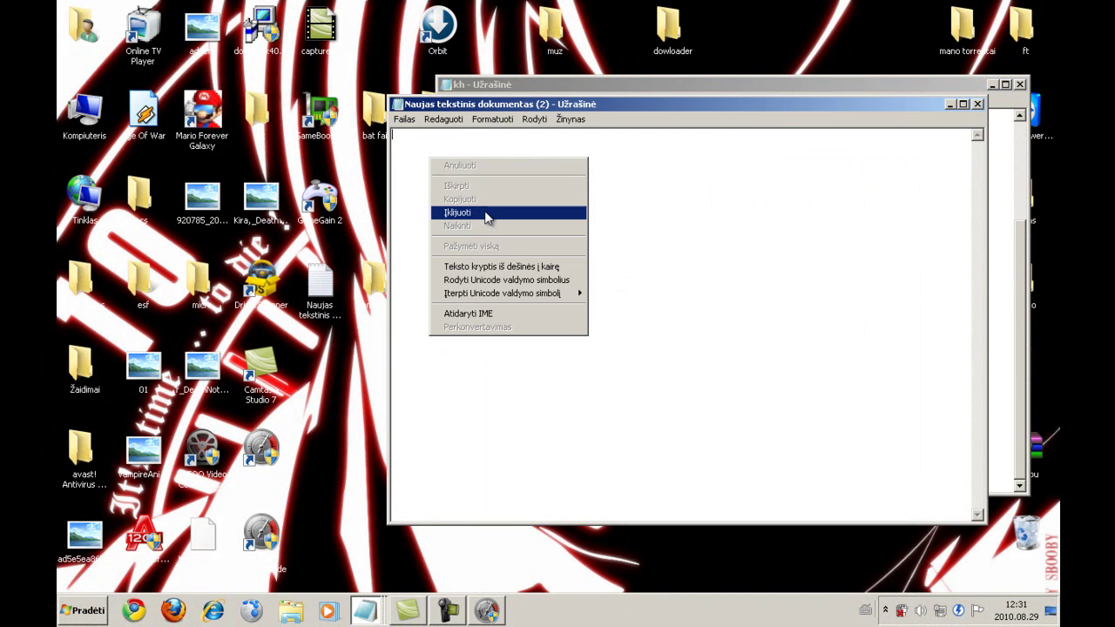
left_click(486, 217)
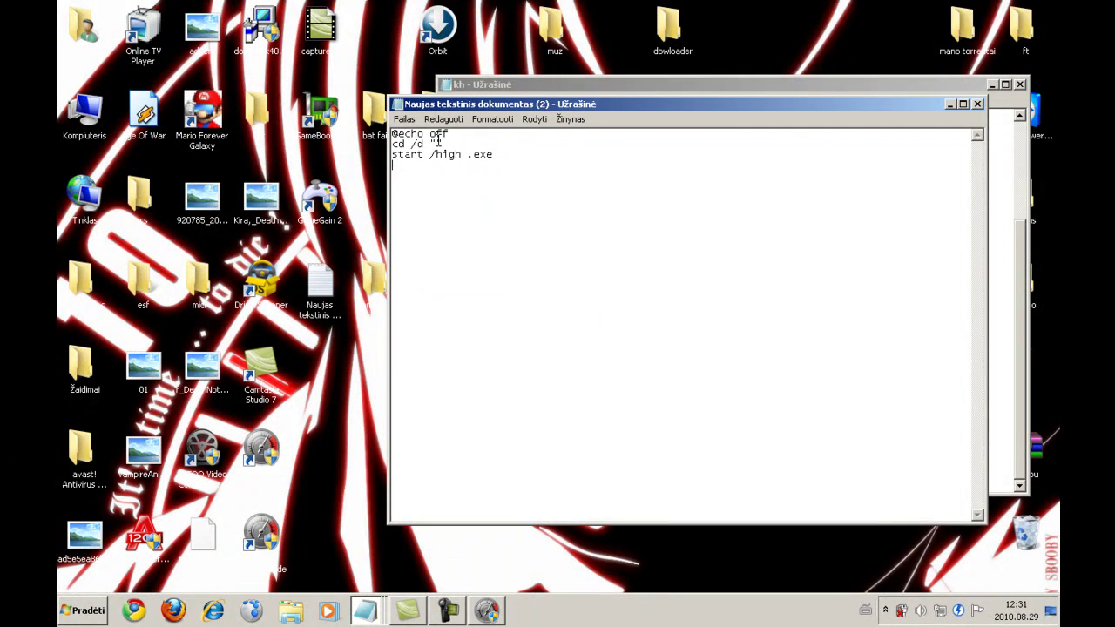
Step: Open the Prince of Persia The Sands of Time folder under Programiniai failai\Ubisoft on drive C: and locate the PrinceOfPersia program
double_click(85, 112)
left_click(698, 371)
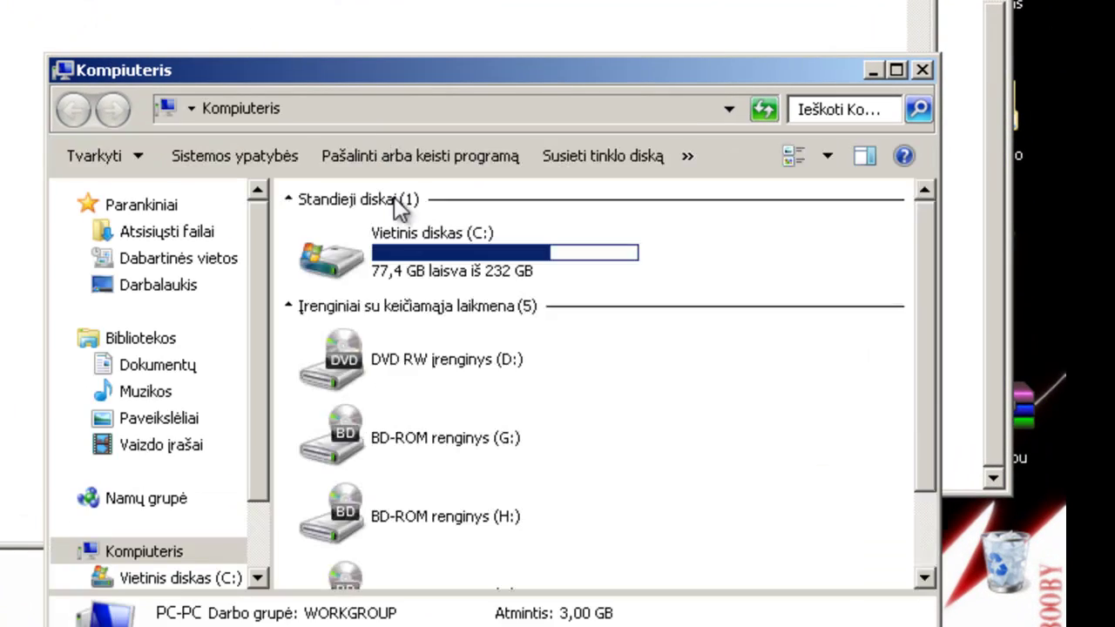
double_click(421, 273)
scroll(440, 313, "down", 3)
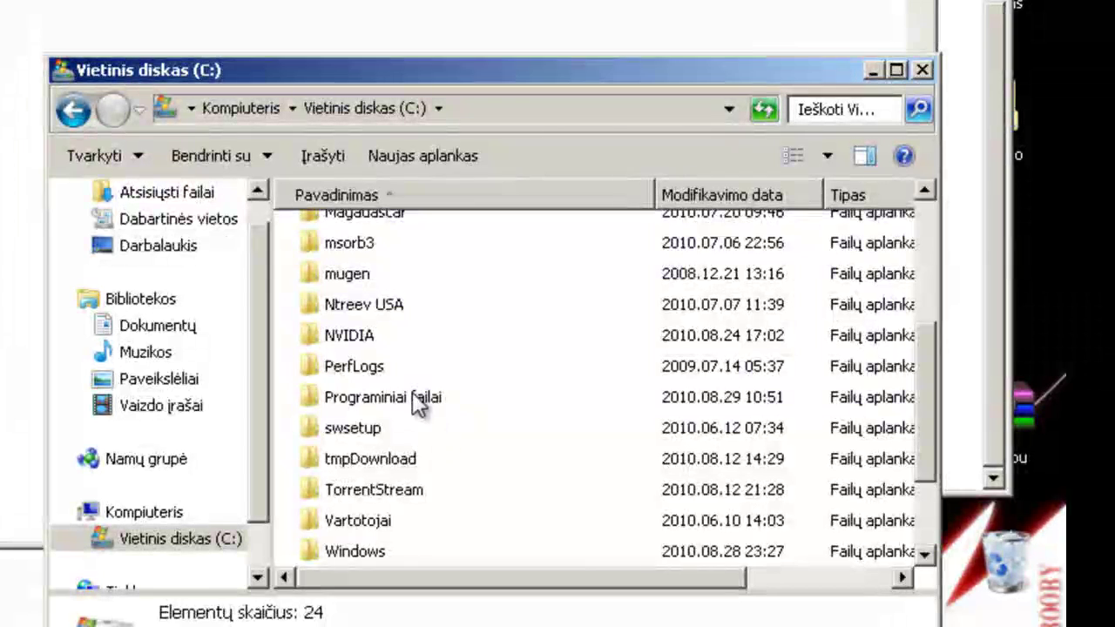
double_click(416, 400)
key("u")
key("n")
double_click(350, 230)
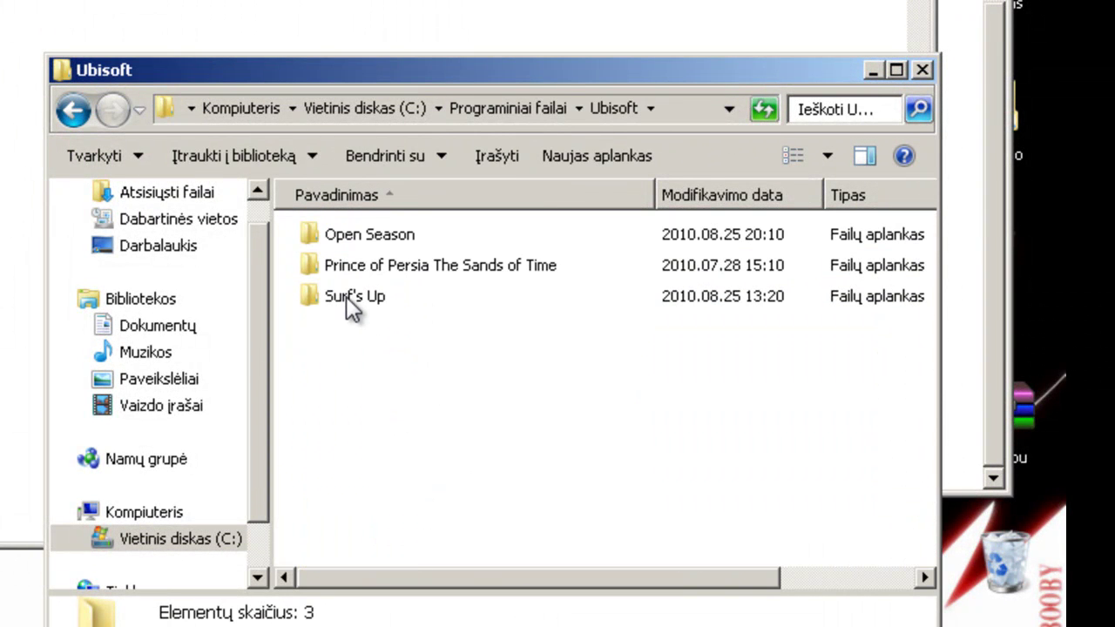
double_click(382, 265)
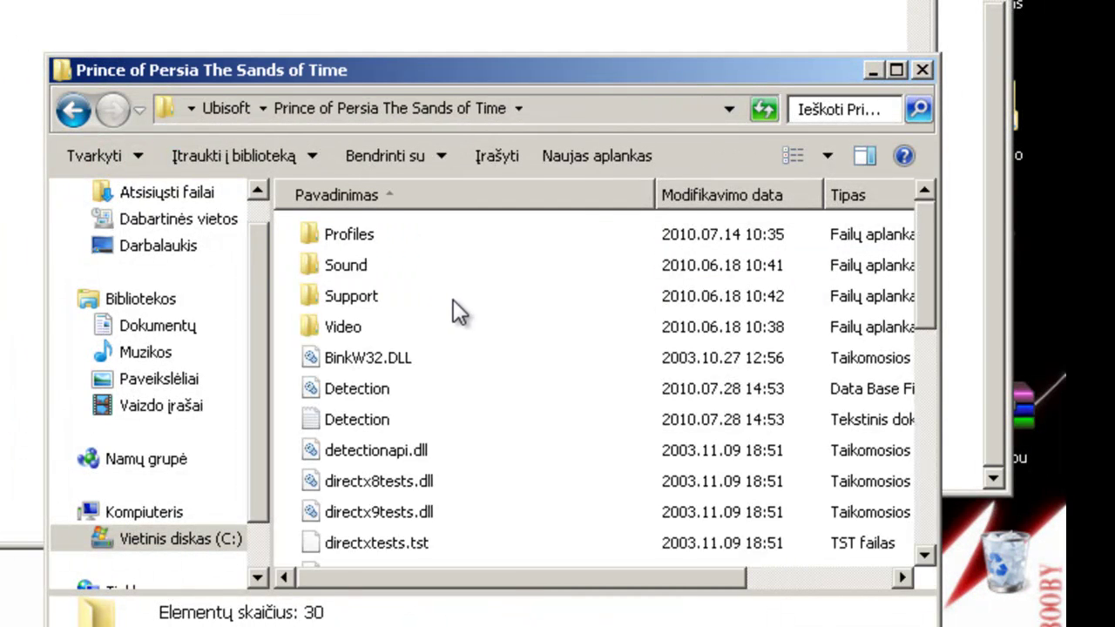
scroll(449, 349, "down", 6)
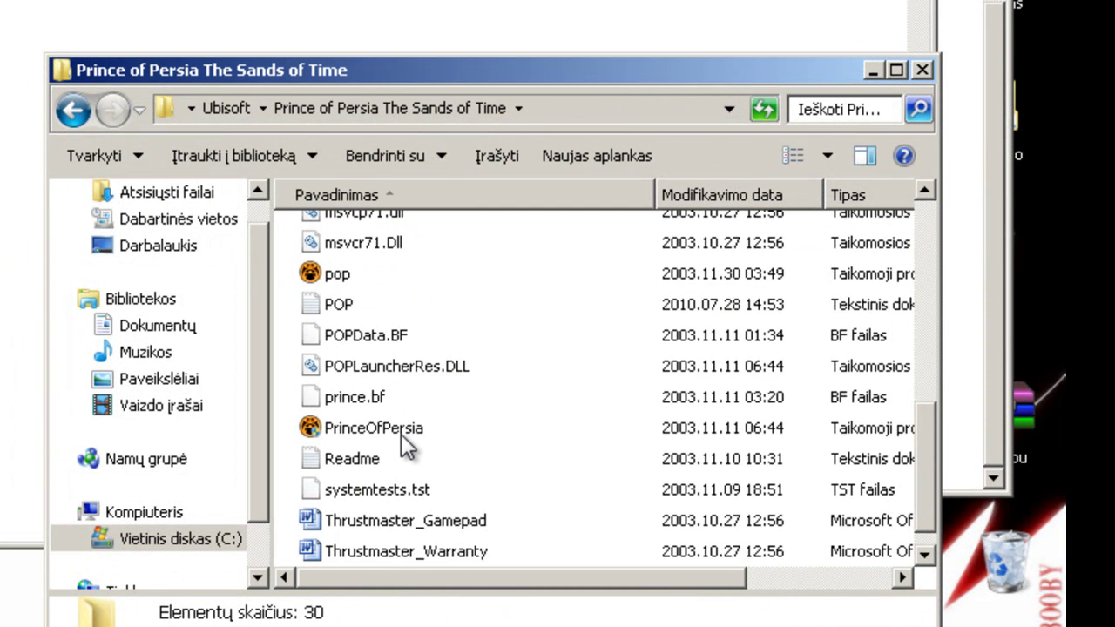
Step: Copy the Prince of Persia The Sands of Time folder's path and paste it between the quotes of the batch text's cd /d line
scroll(467, 428, "down", 1)
scroll(468, 428, "up", 1)
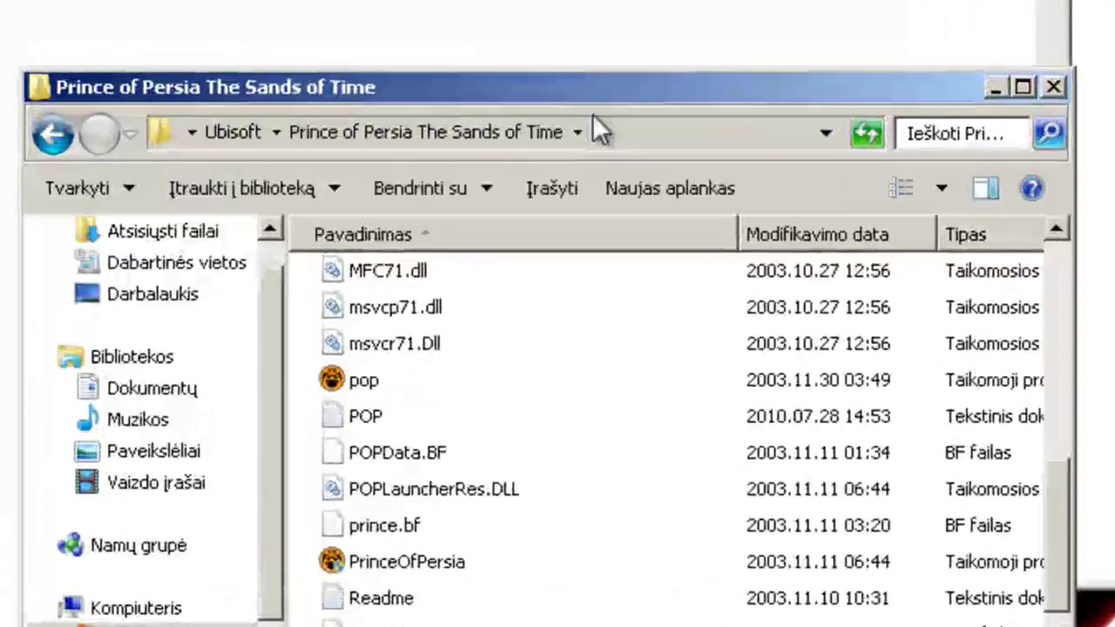
left_click(555, 109)
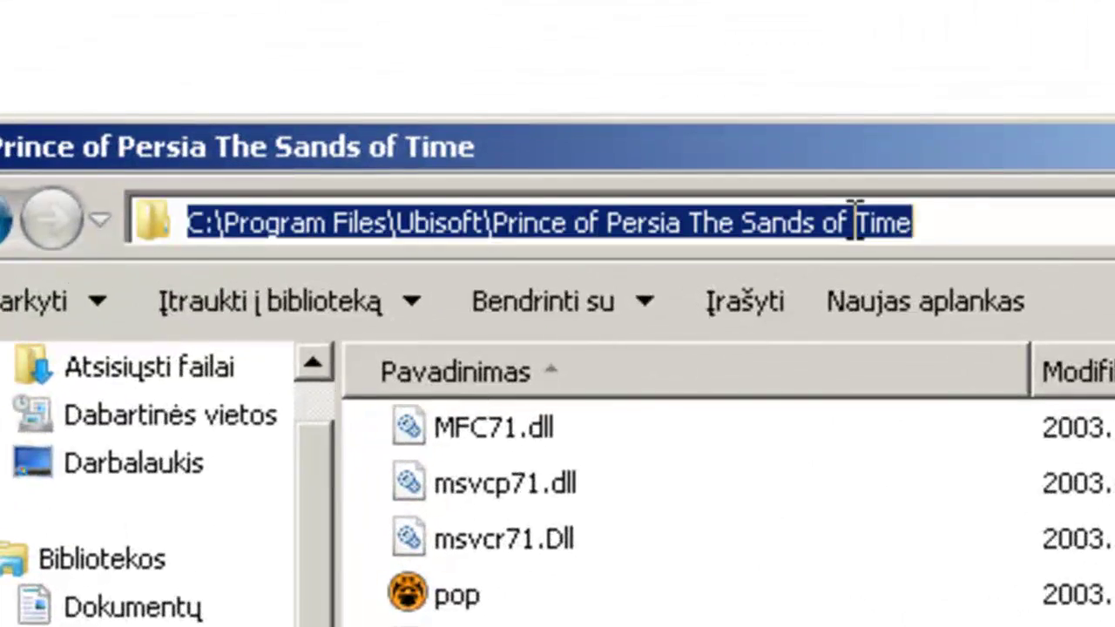
right_click(952, 223)
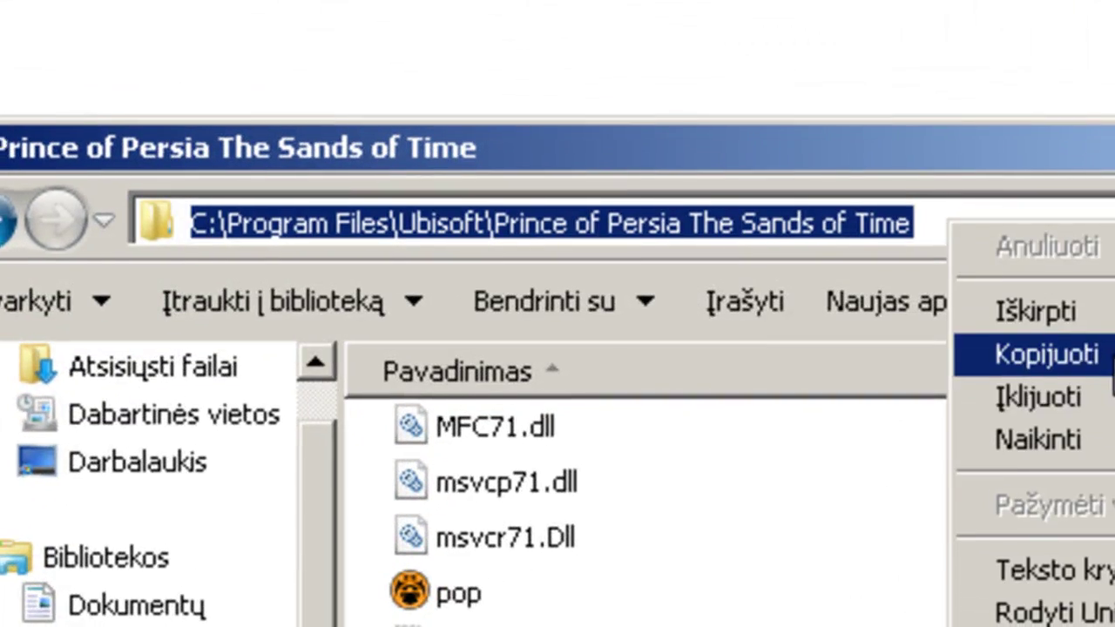
left_click(1100, 354)
left_click(442, 144)
right_click(443, 145)
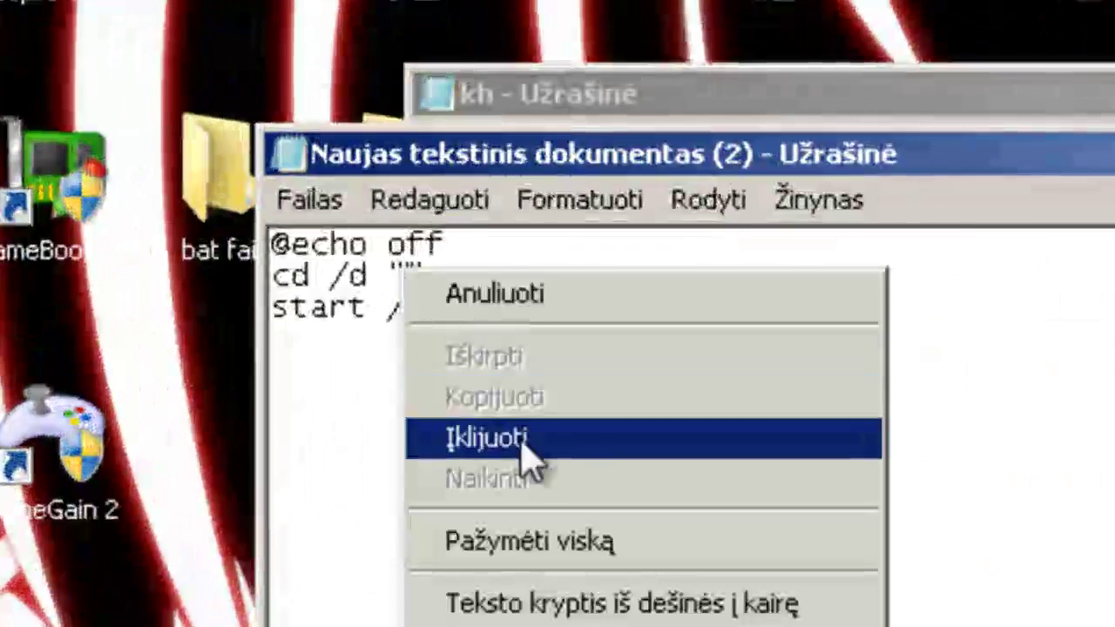
left_click(477, 201)
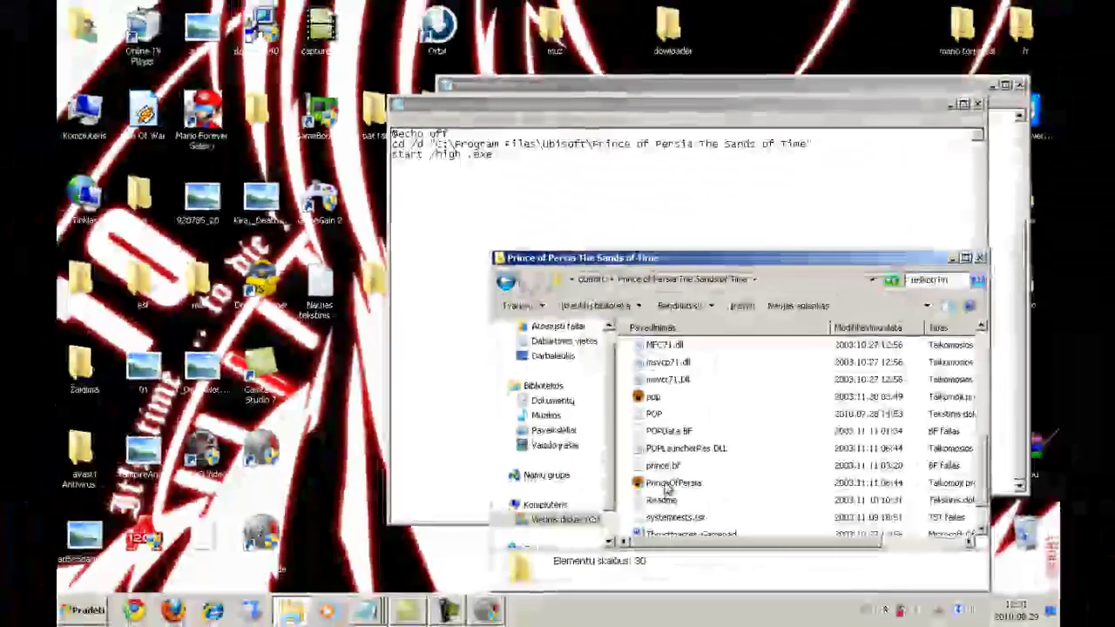
Step: Copy the PrinceOfPersia program's file name and paste it before .exe in the start /high line of the batch text
left_click(505, 362)
right_click(506, 361)
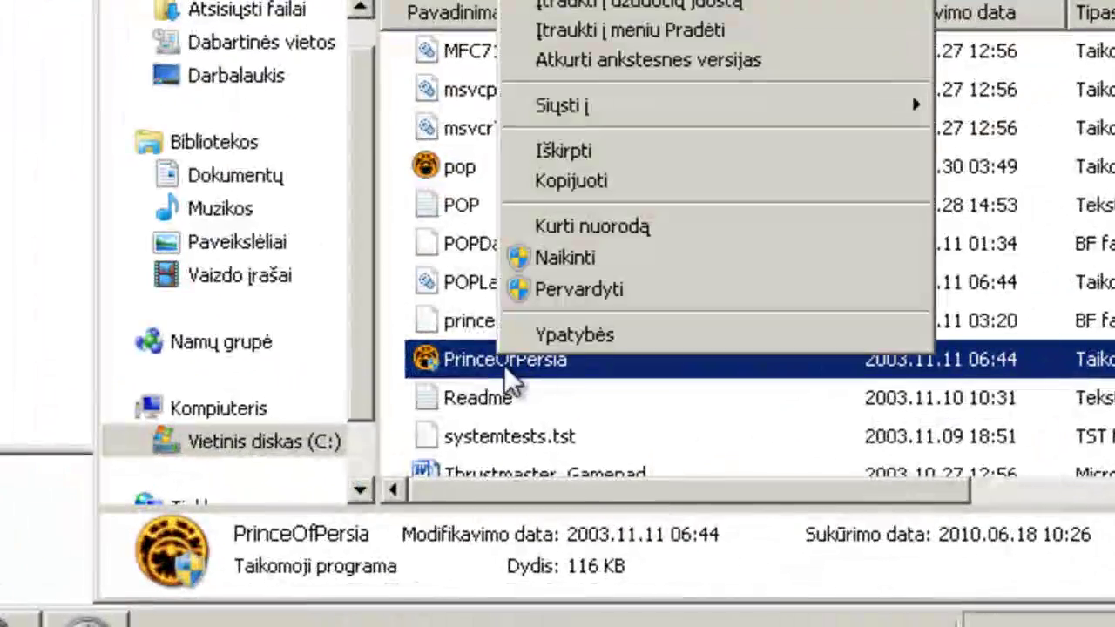
left_click(605, 289)
right_click(569, 362)
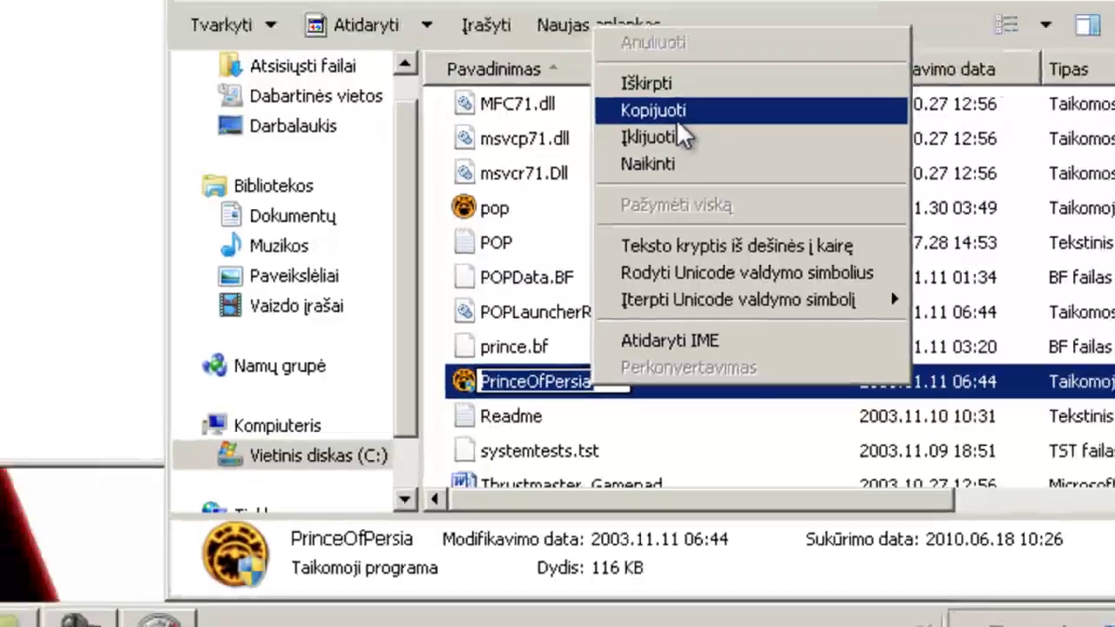
left_click(635, 58)
right_click(478, 188)
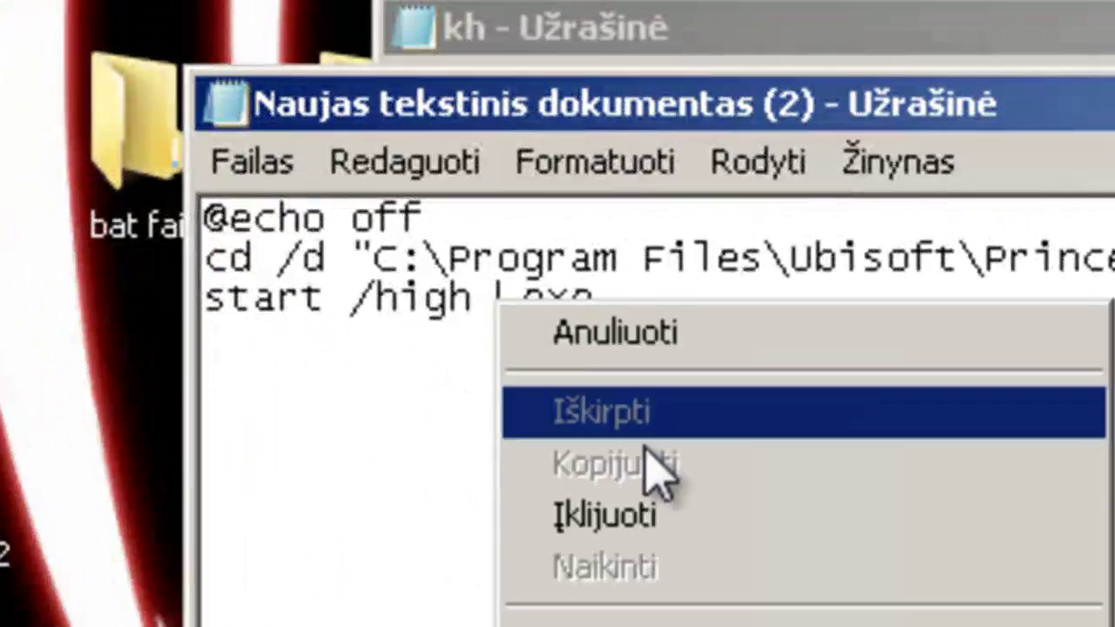
left_click(514, 277)
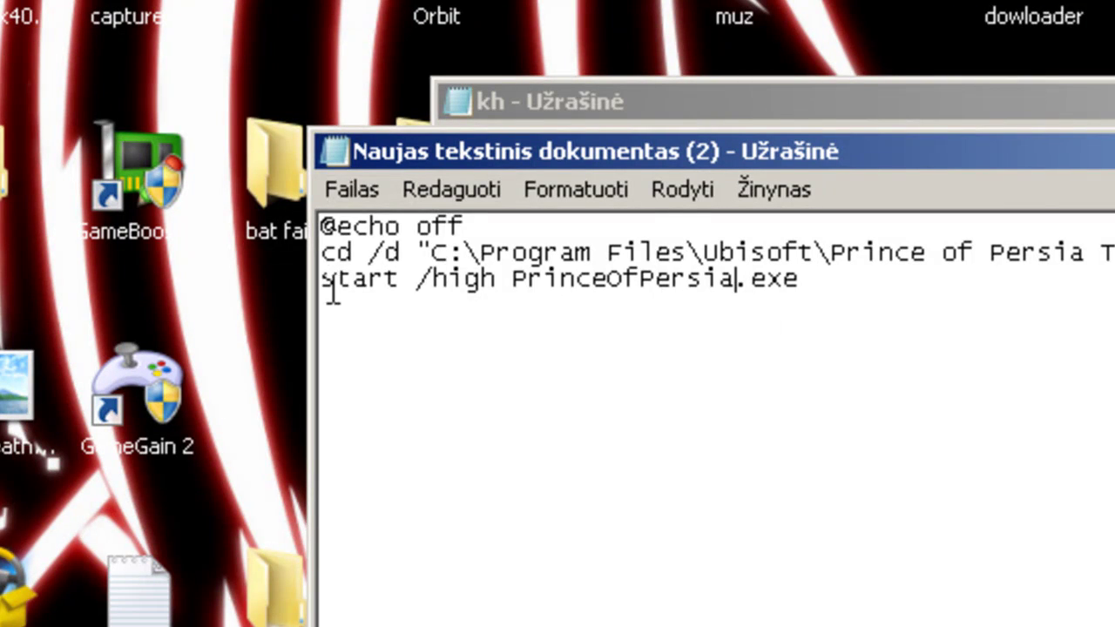
Step: Save the batch text to the desktop as a new file named Prince of persia.bat
left_click(348, 200)
left_click(344, 199)
left_click(345, 200)
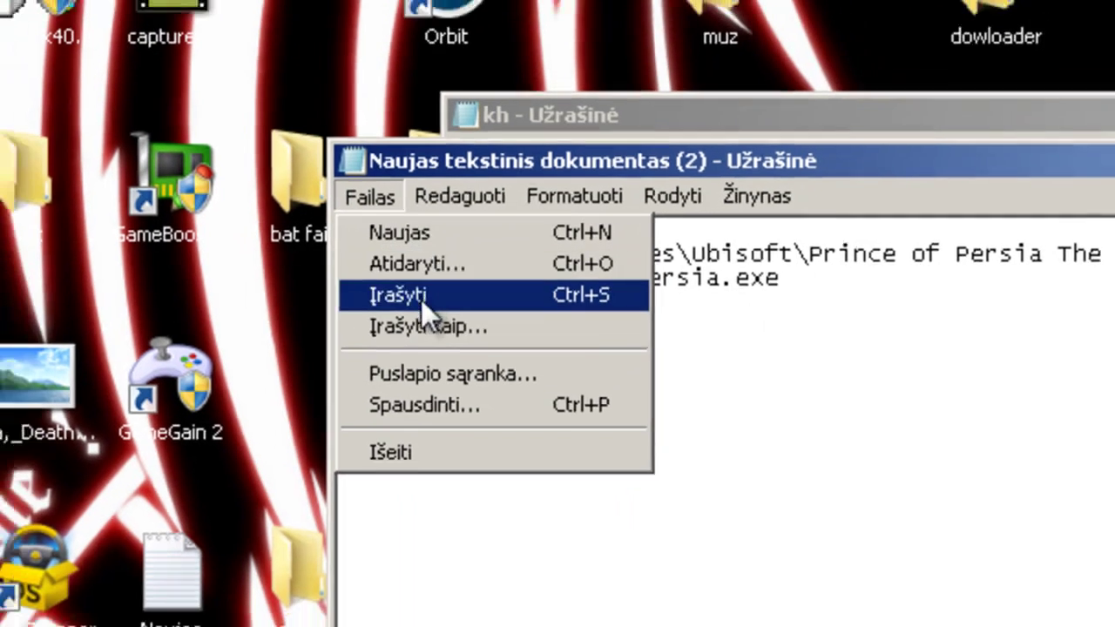
left_click(418, 299)
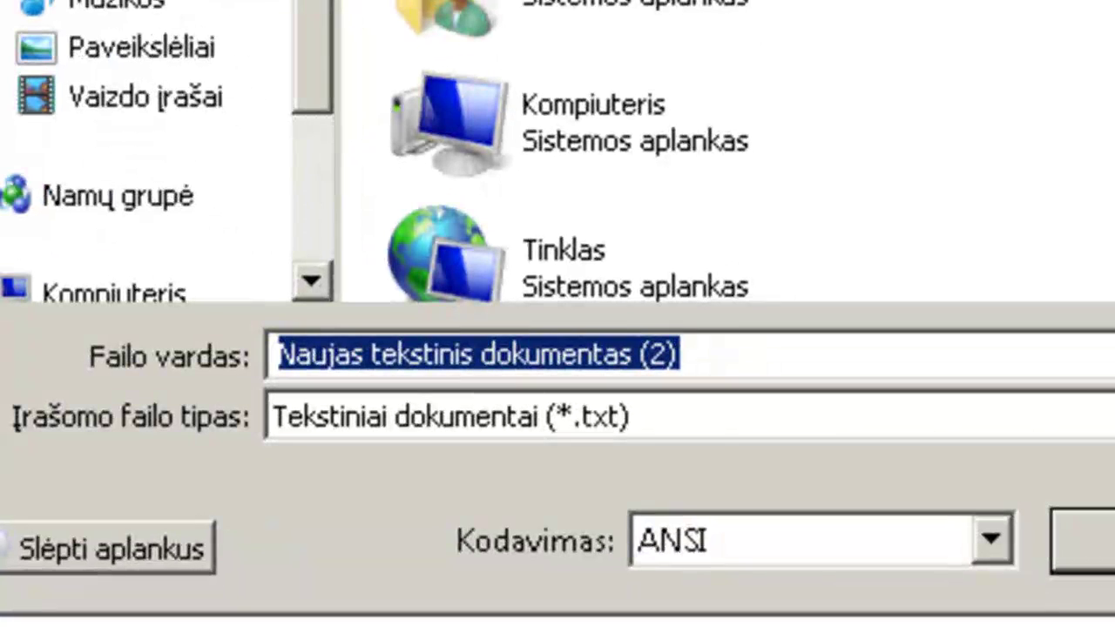
scroll(541, 152, "down", 10)
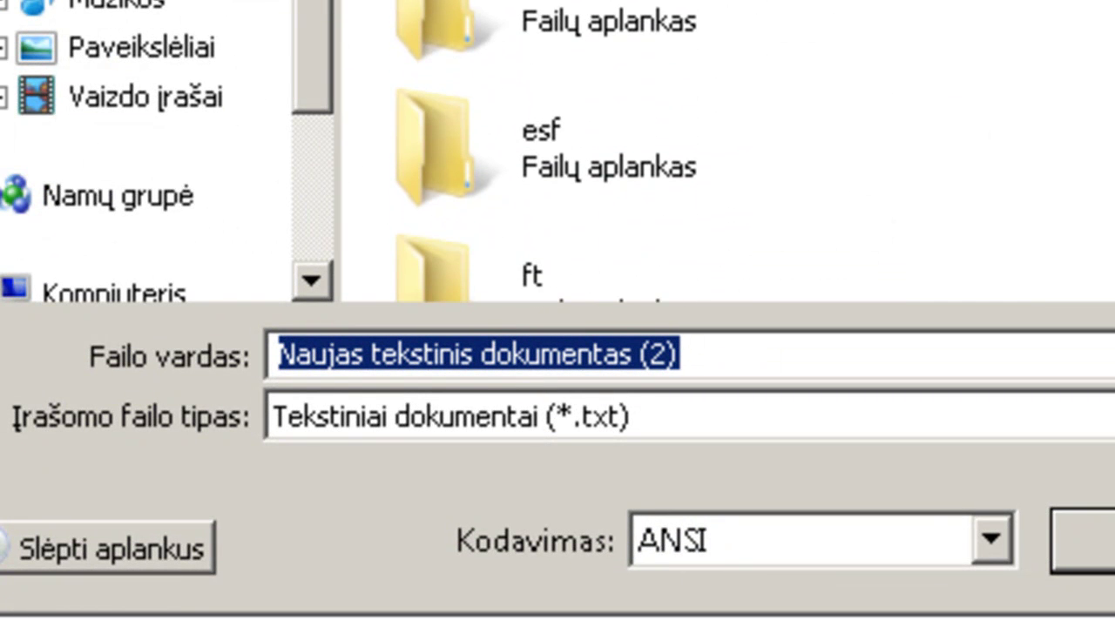
left_click(832, 347)
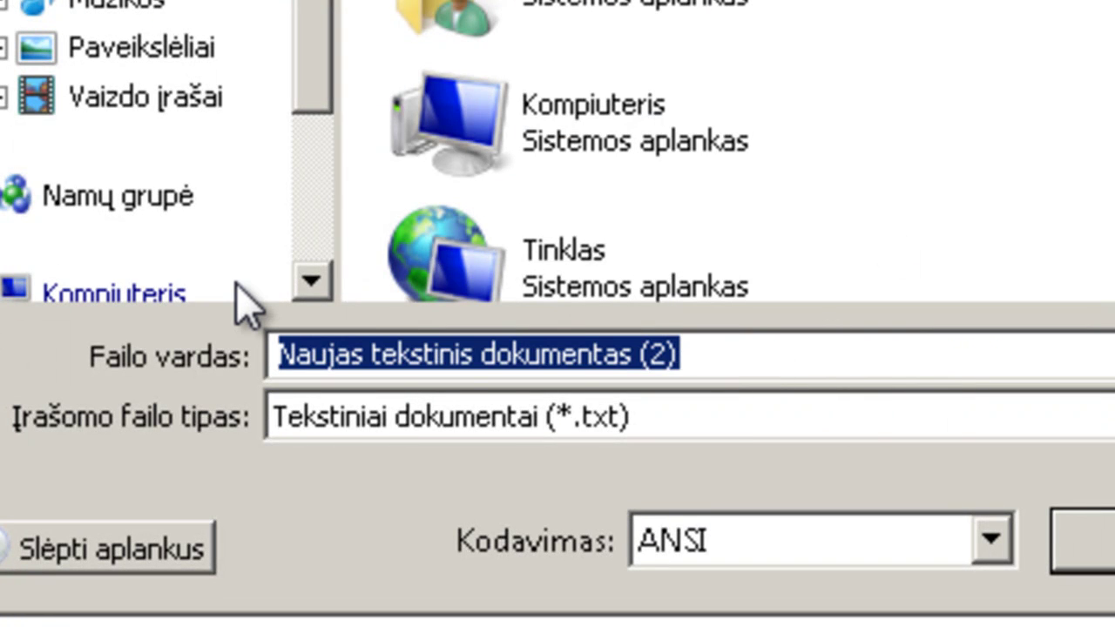
type("Prince")
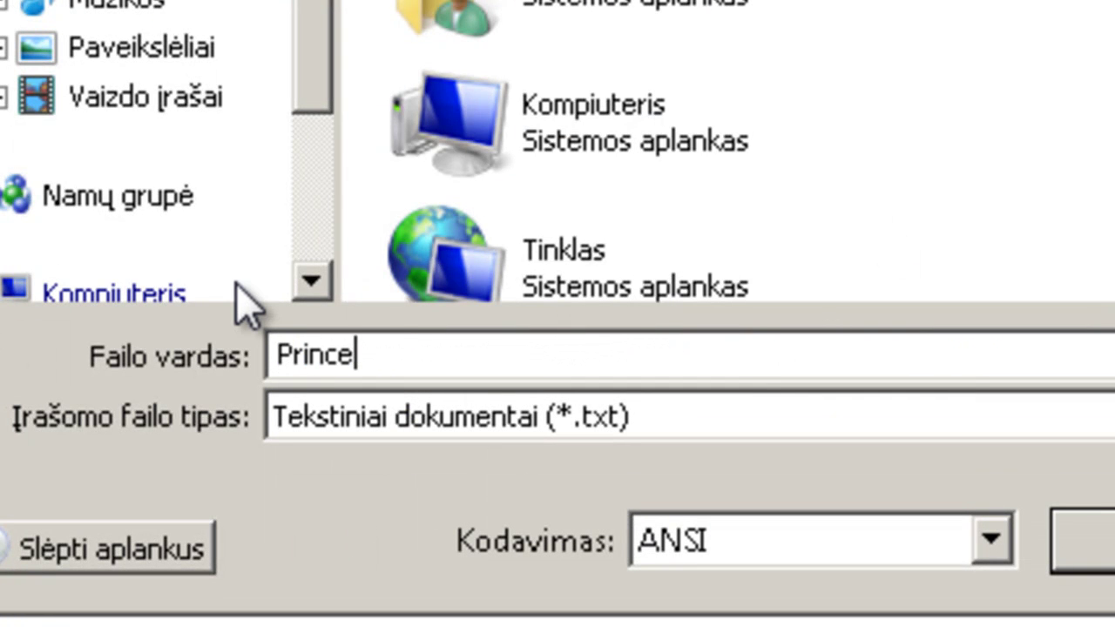
type(" of persia")
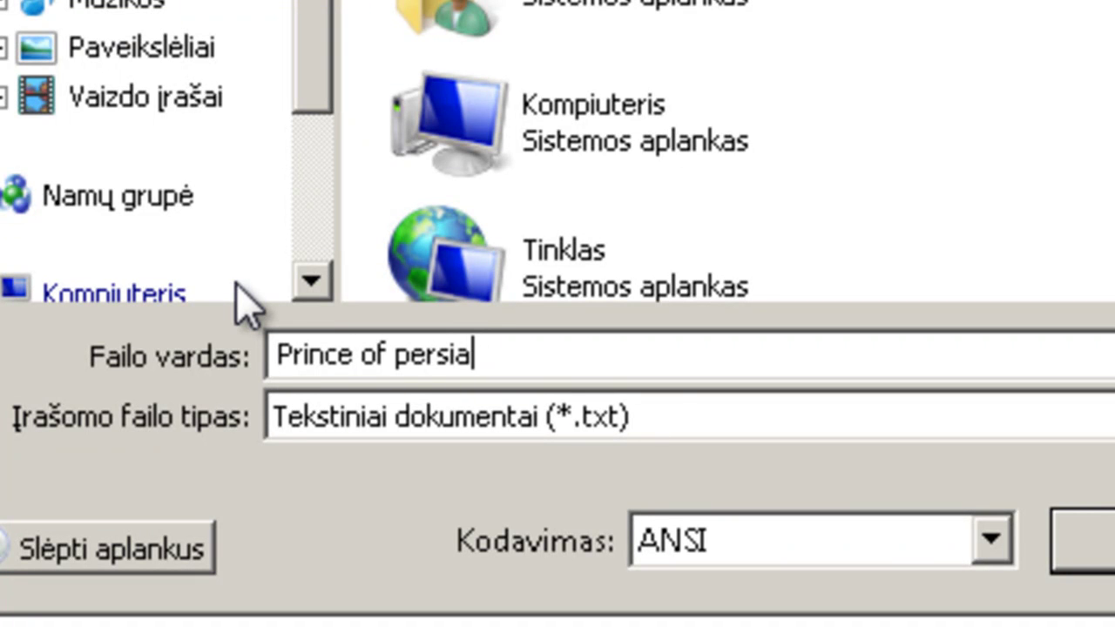
type(".bat")
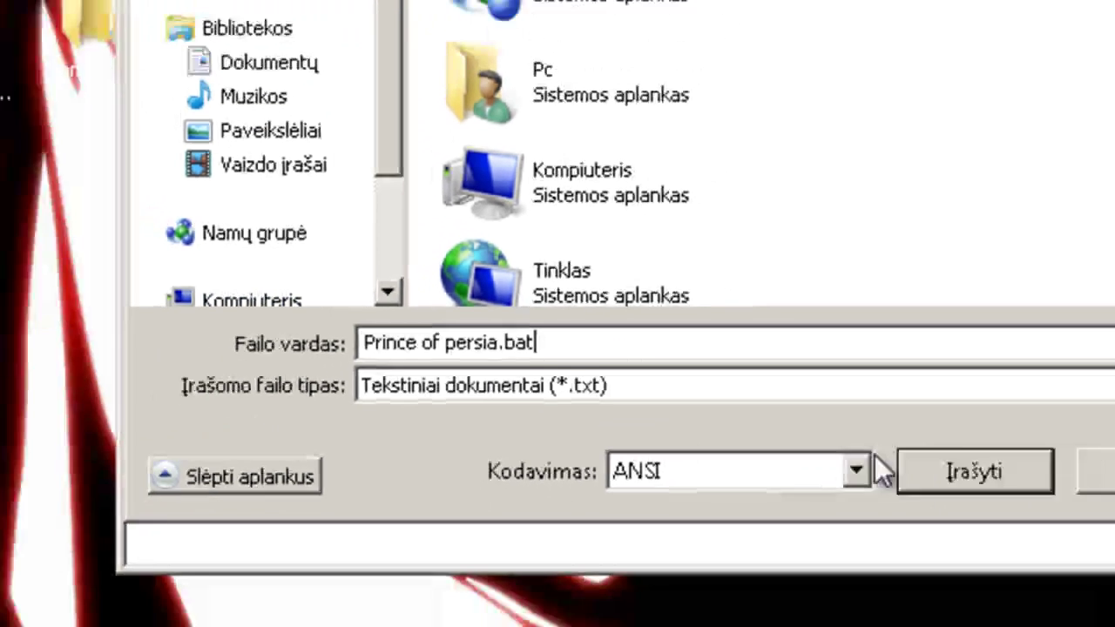
left_click(1083, 542)
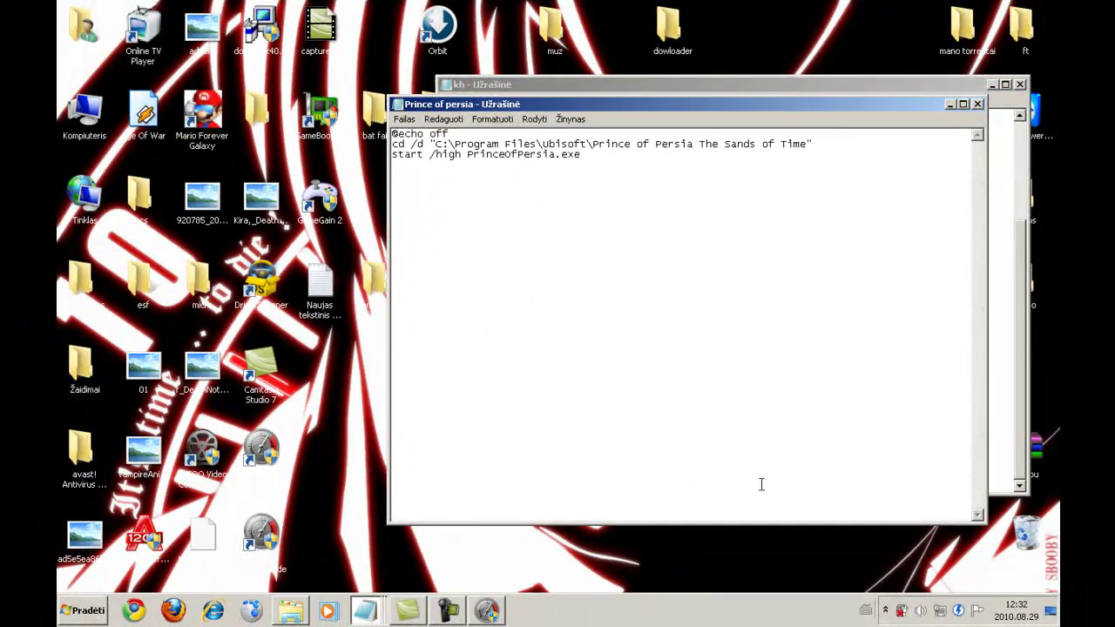
Step: Clear both text windows from the desktop and move the Prince of persia batch file to an empty area of it
left_click(978, 105)
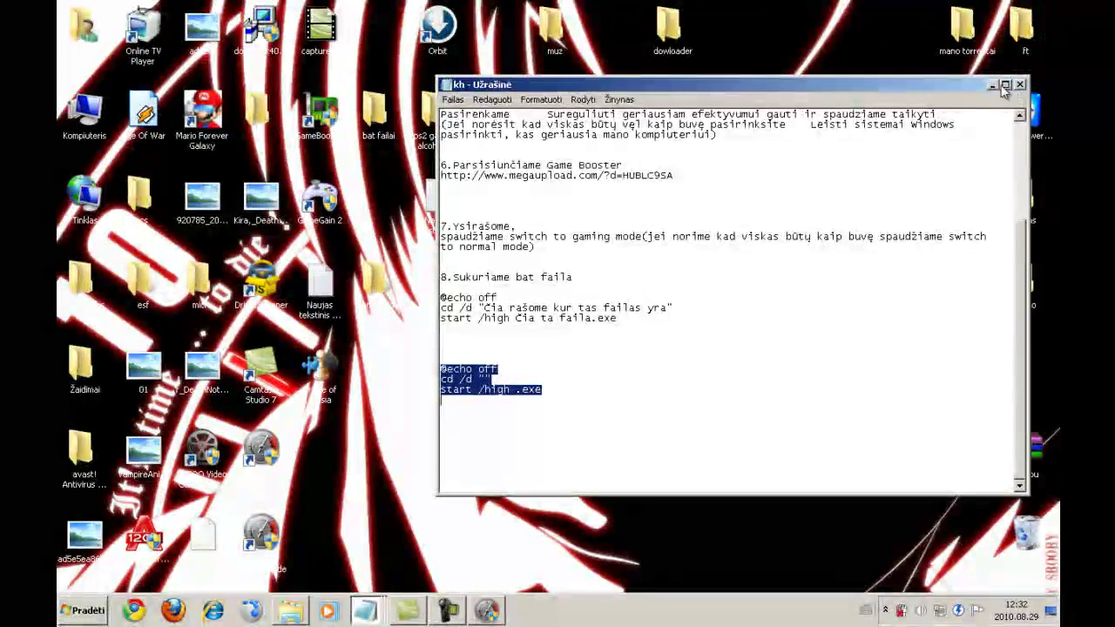
left_click(993, 84)
left_click(492, 356)
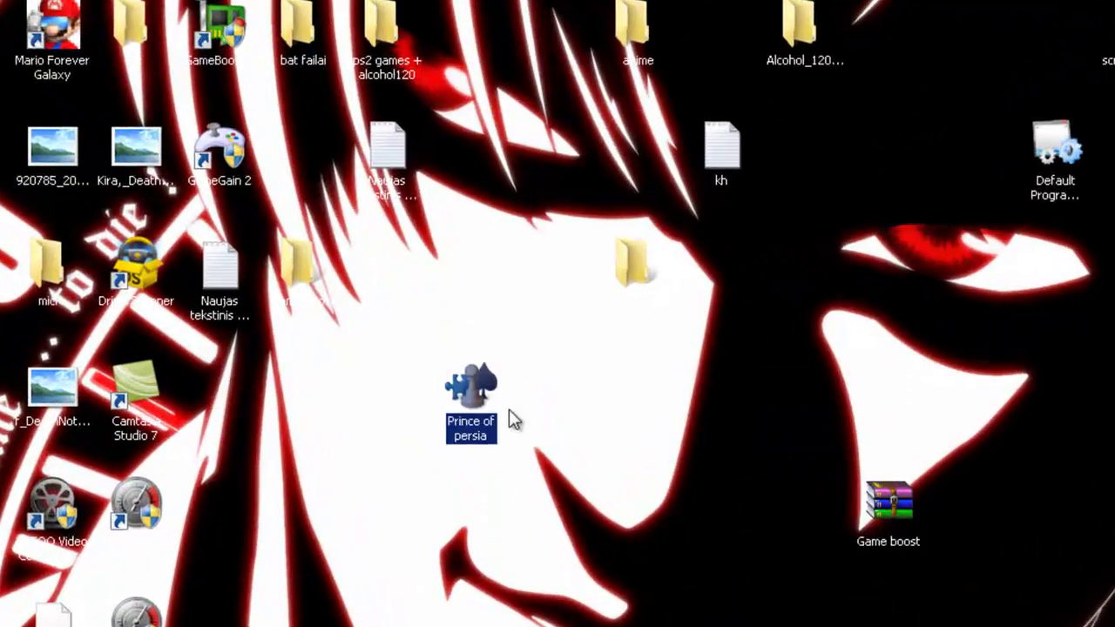
right_click(467, 383)
left_click(775, 392)
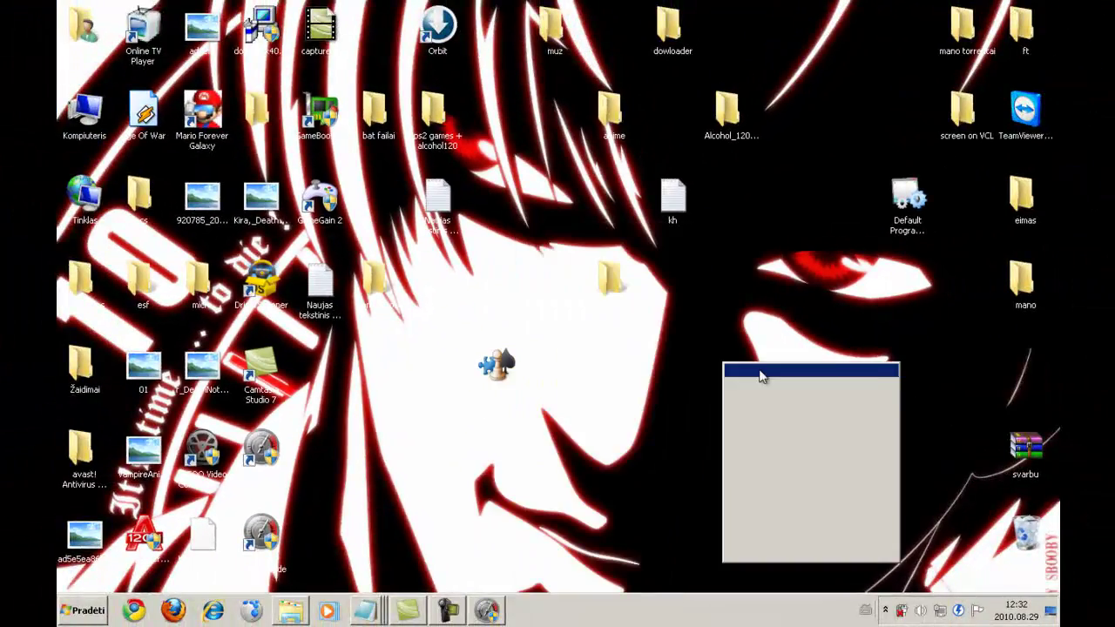
Step: Create a new desktop shortcut pointing to Prince of persia.bat, keeping the name Prince of persia
right_click(814, 379)
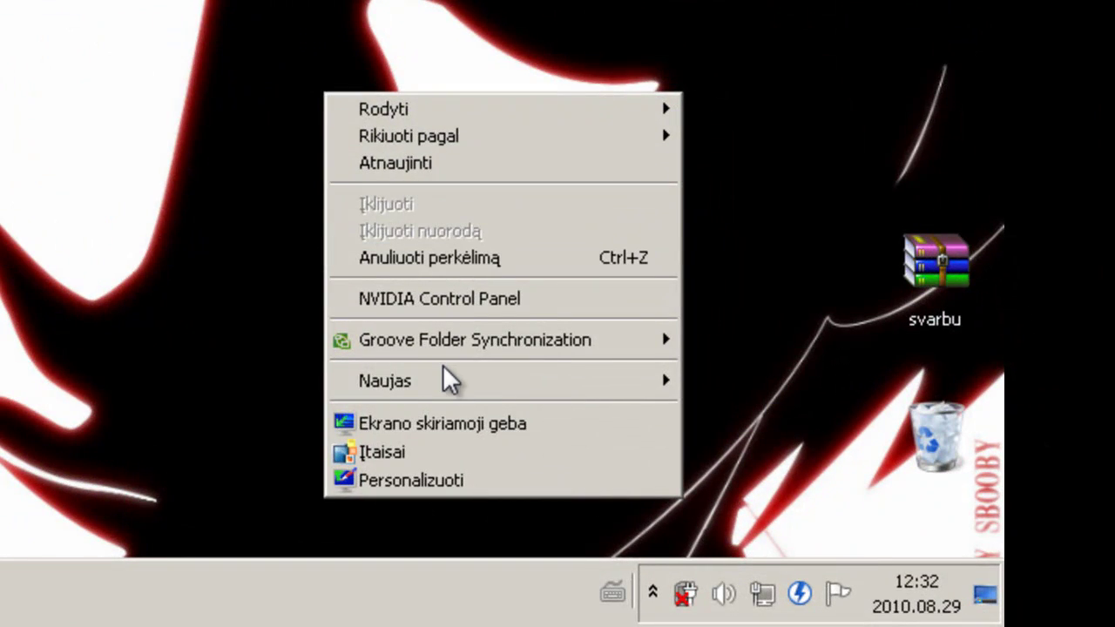
key("Escape")
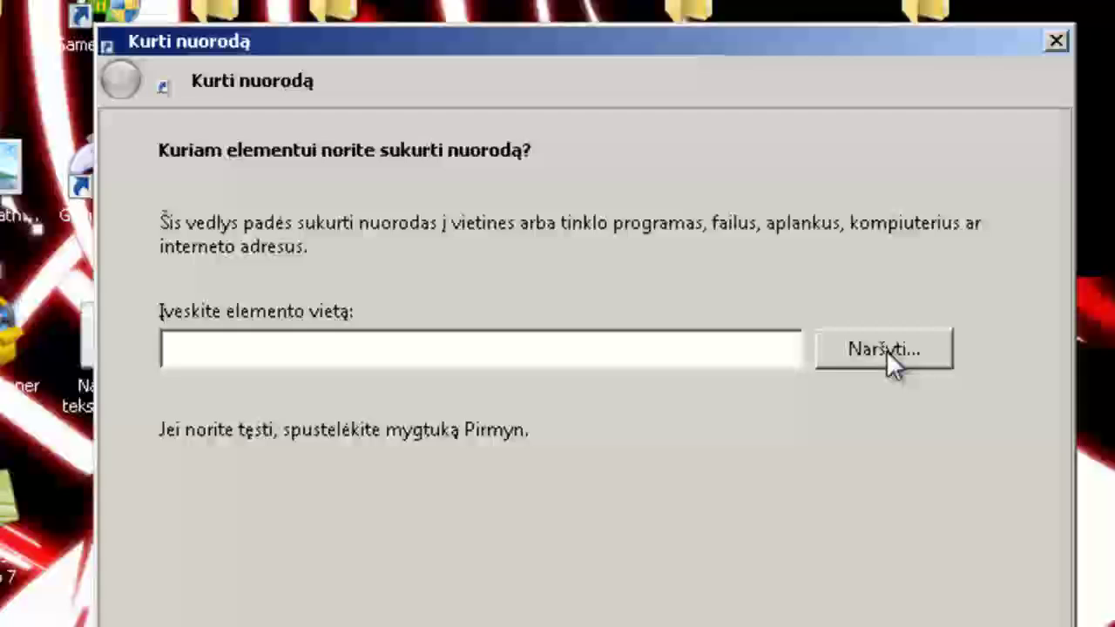
left_click(888, 350)
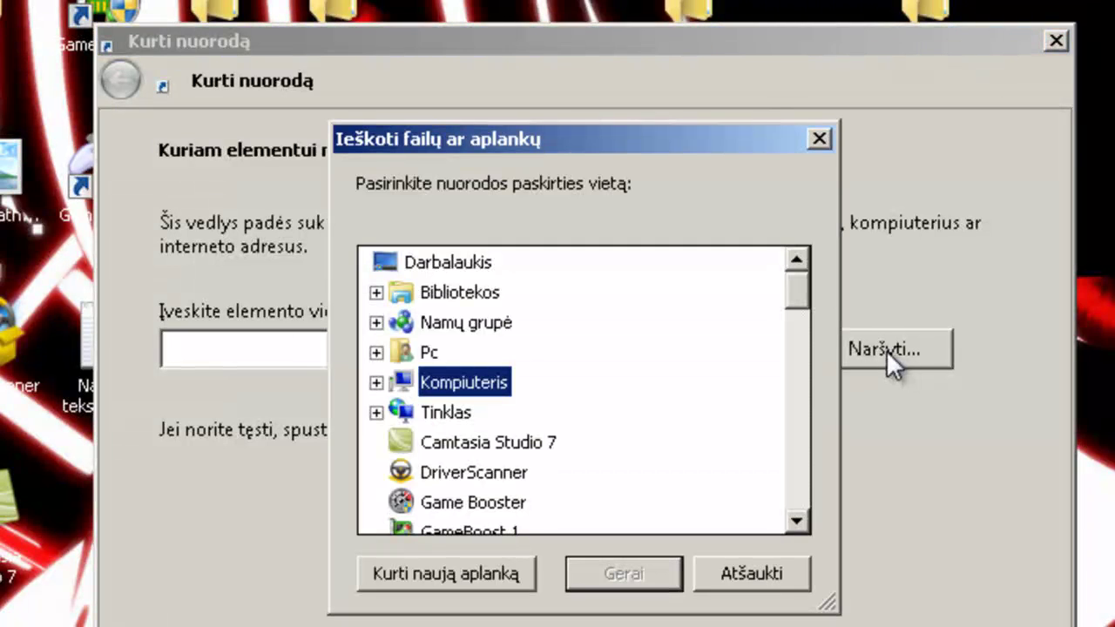
left_click(448, 264)
left_click_drag(798, 291, 792, 386)
scroll(560, 391, "down", 5)
left_click(463, 525)
scroll(474, 518, "down", 5)
left_click(482, 512)
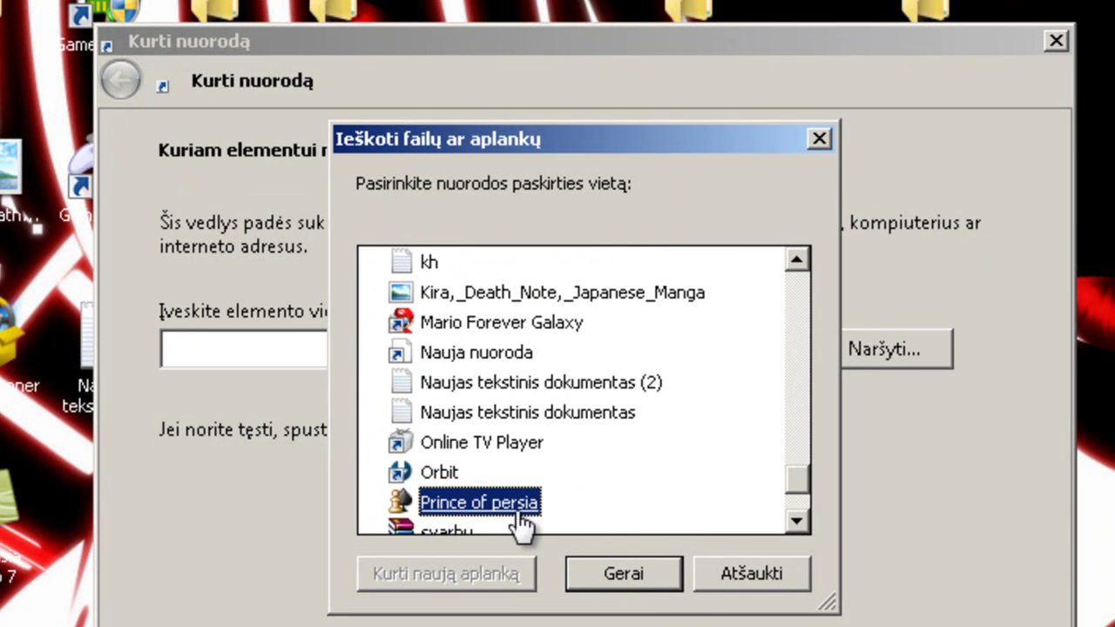
left_click(676, 575)
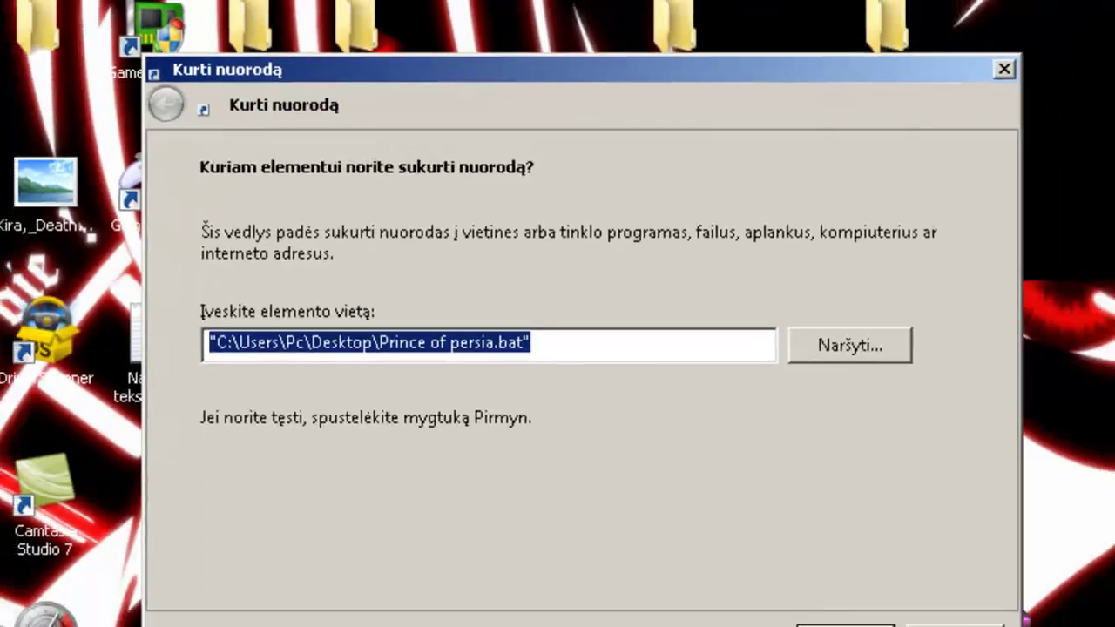
left_click(846, 626)
left_click(849, 626)
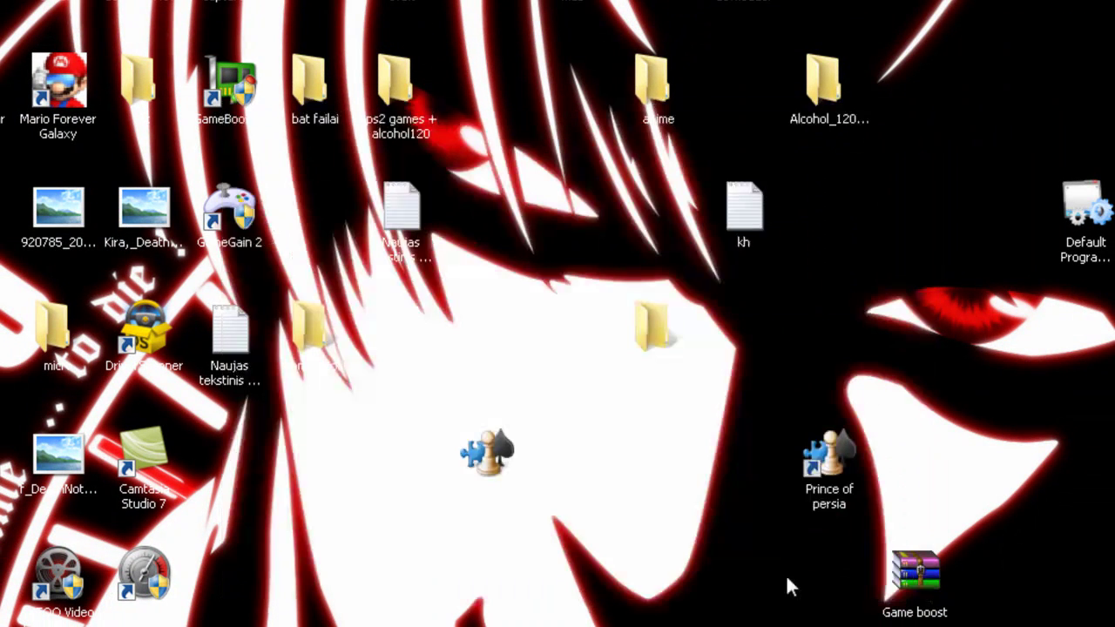
Step: Open the icon change settings in the Prince of persia shortcut's properties and start browsing for another icon file
right_click(822, 469)
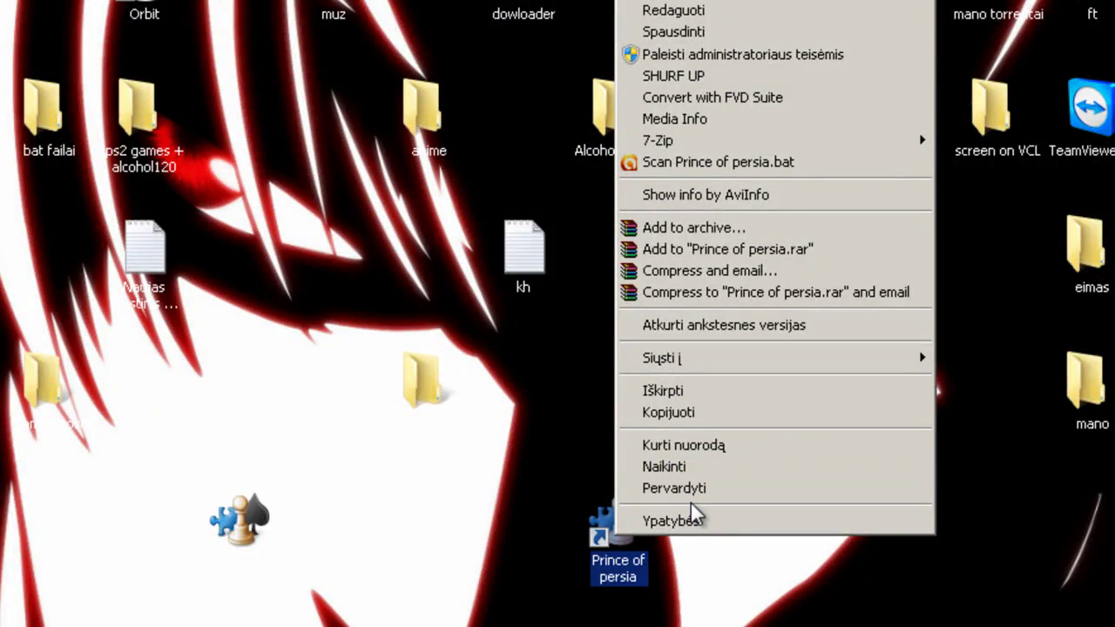
left_click(679, 520)
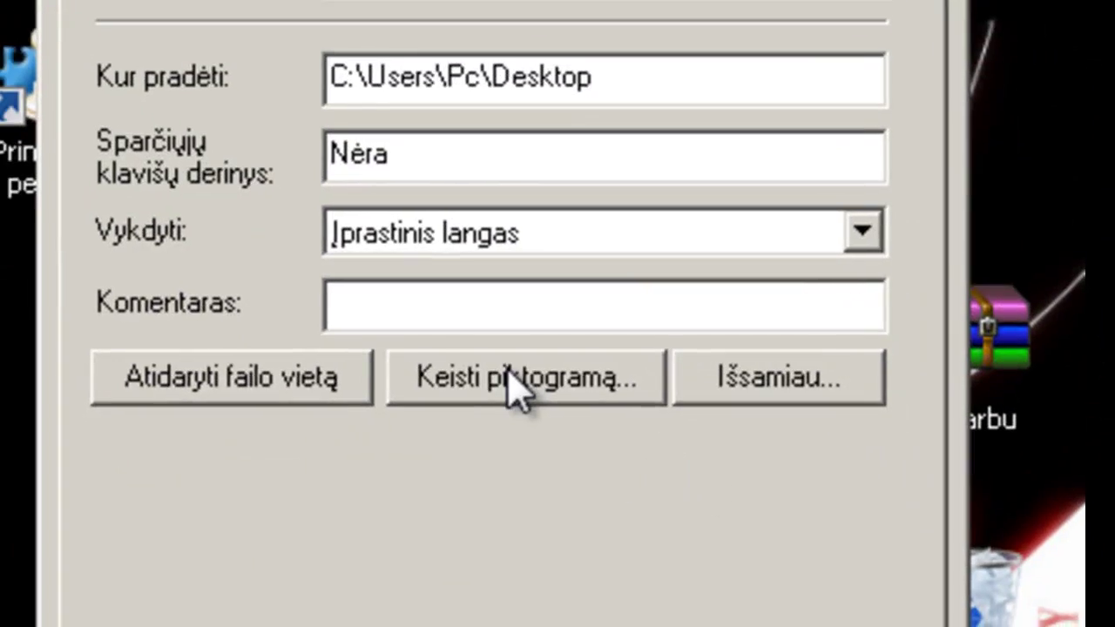
left_click(519, 388)
left_click(433, 152)
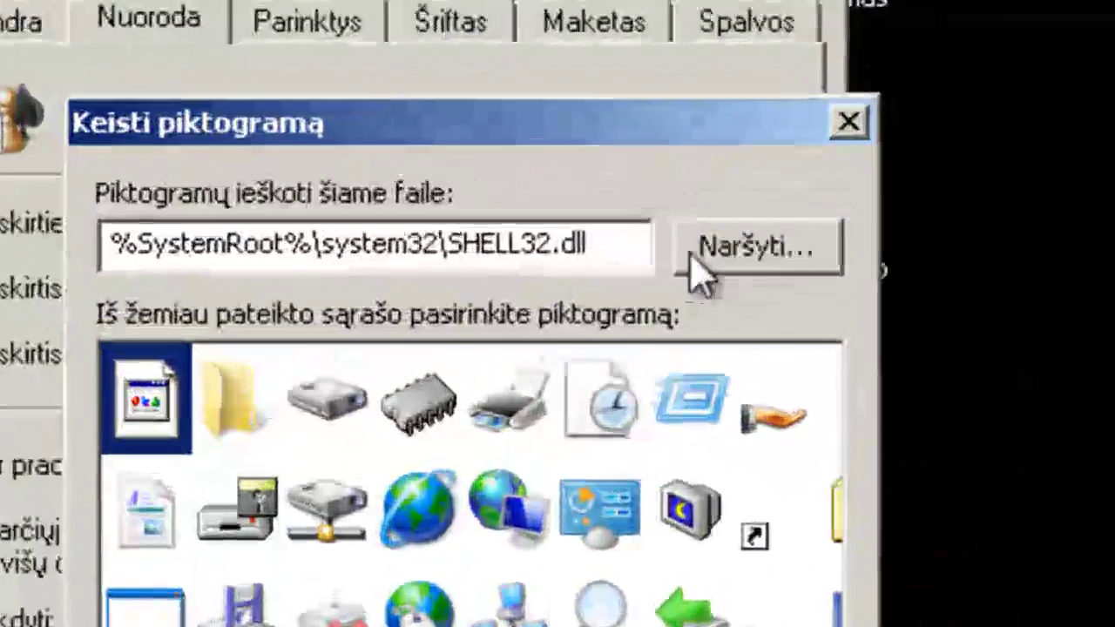
left_click(713, 249)
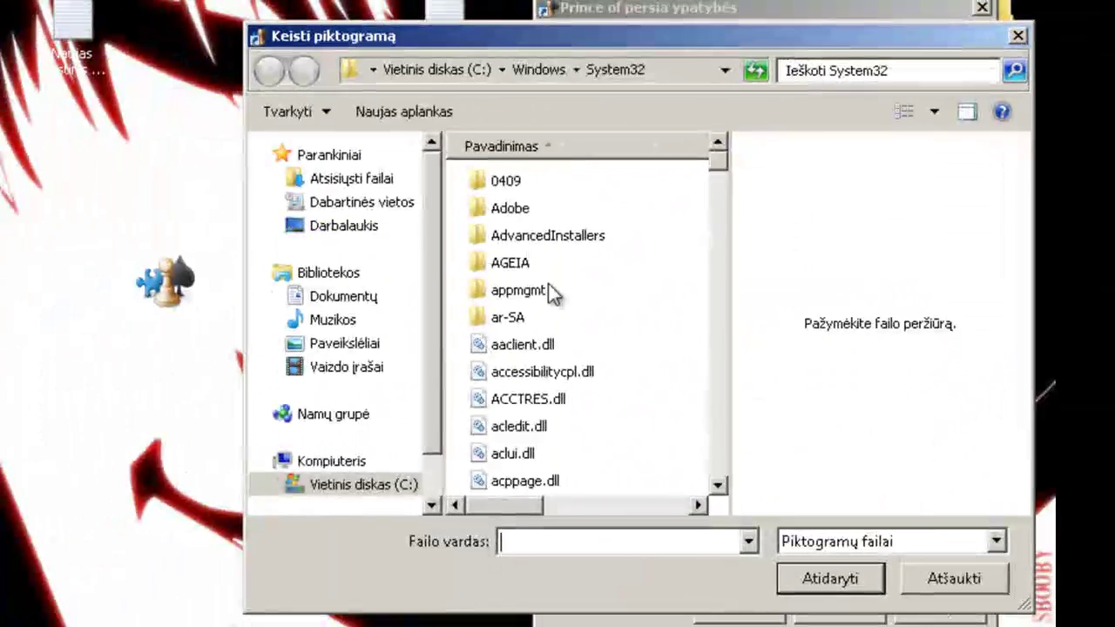
Step: Browse from the desktop through the computer's C: drive to the Programiniai failai folder for the icon file
left_click(348, 226)
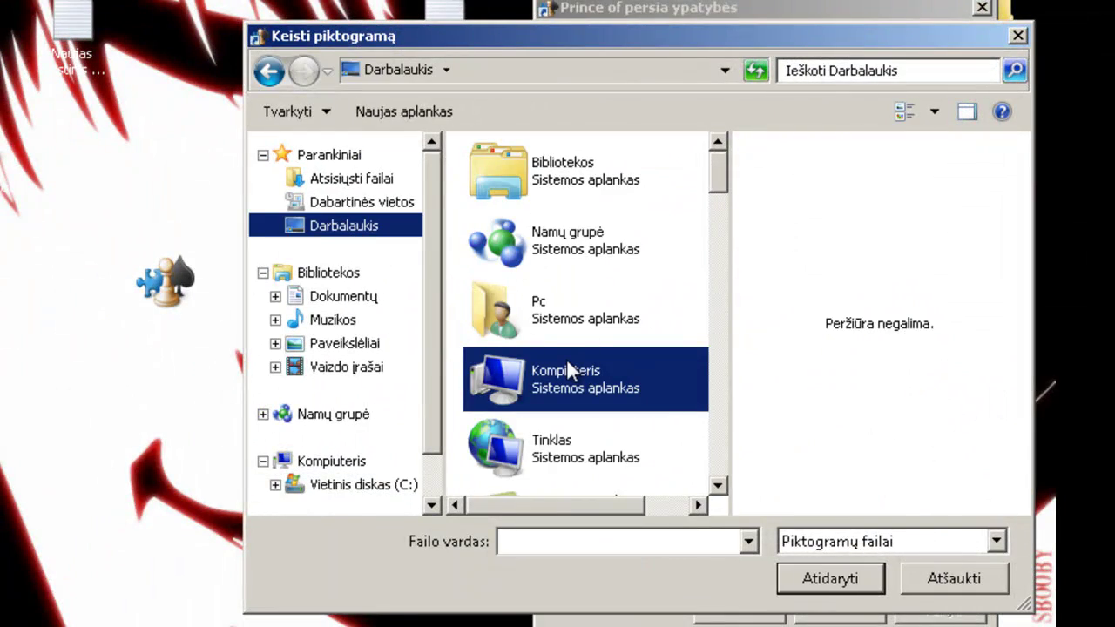
double_click(569, 374)
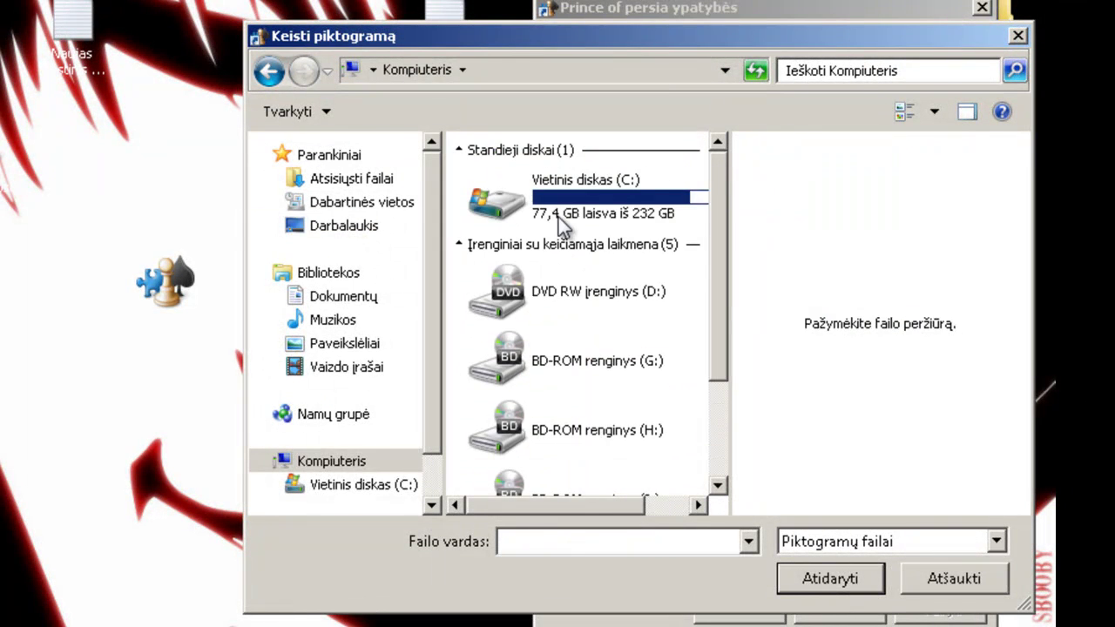
double_click(562, 224)
left_click(545, 375)
key("p")
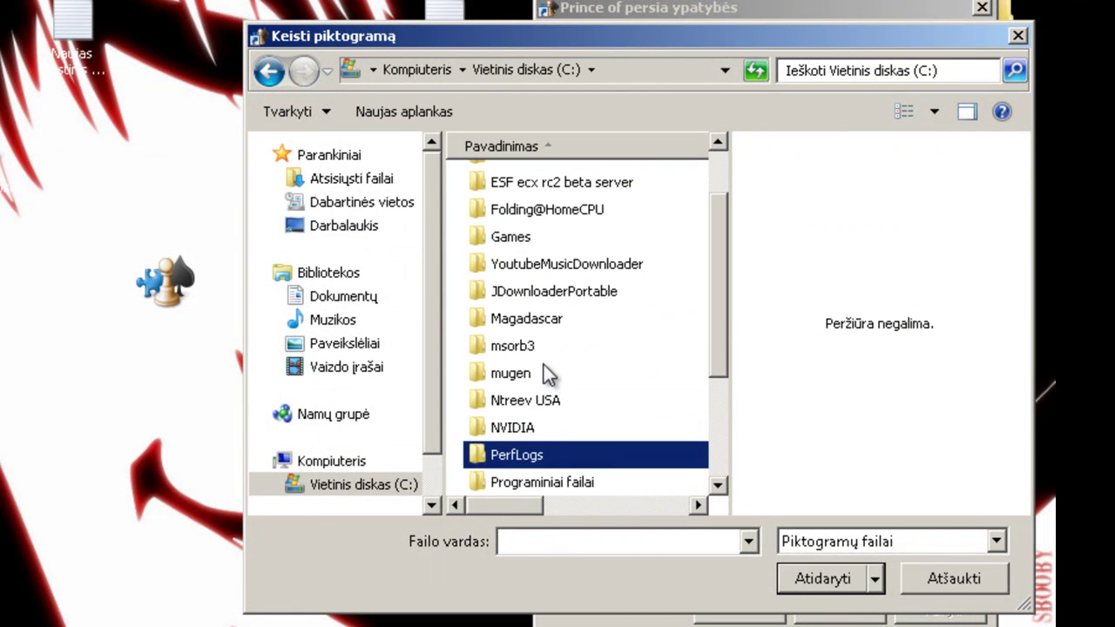
left_click(542, 482)
double_click(542, 482)
Step: Open the Prince of Persia The Sands of Time folder inside the Ubisoft folder
left_click(521, 297)
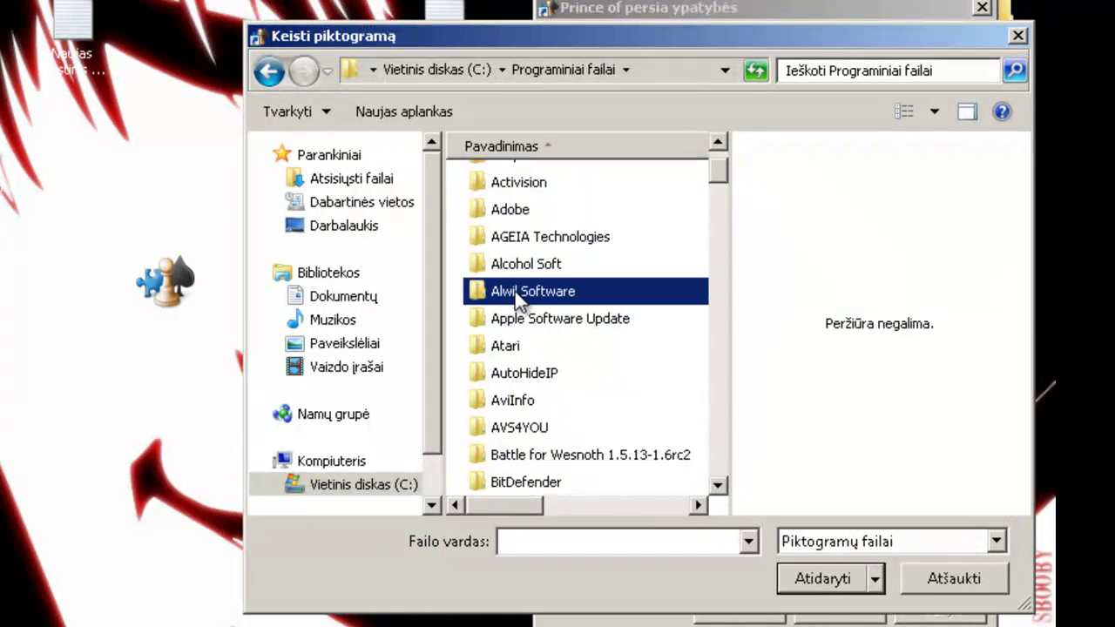
key("u")
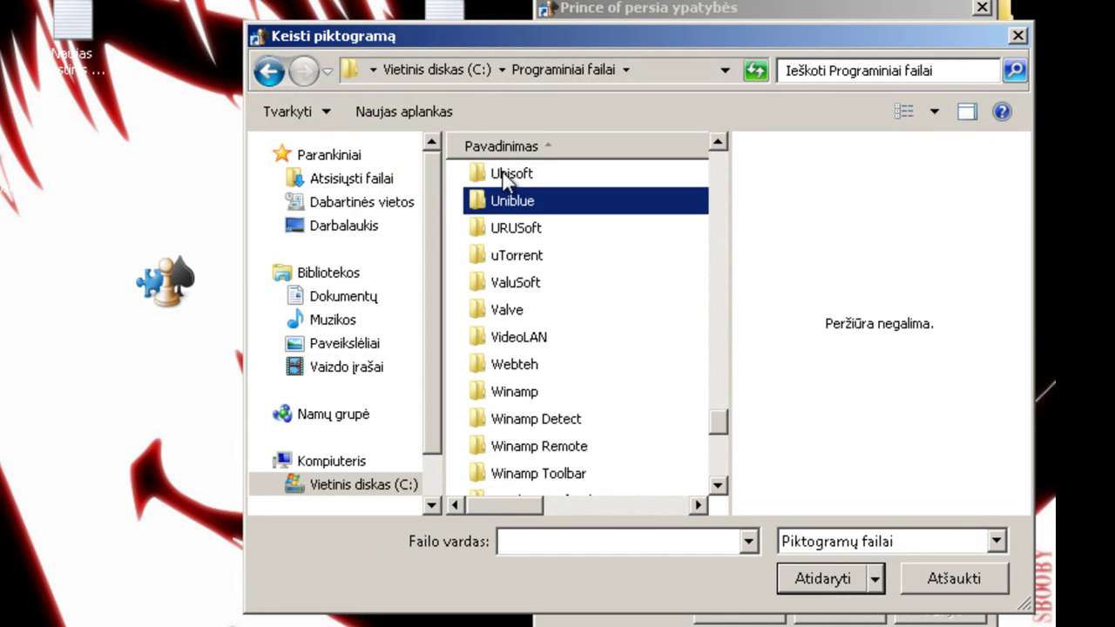
double_click(512, 181)
double_click(533, 214)
Step: Choose the PrinceOfPersia file as the icon source and accept its game icon for the shortcut
left_click(548, 370)
scroll(557, 375, "down", 1)
left_click(567, 425)
left_click(535, 455)
double_click(529, 482)
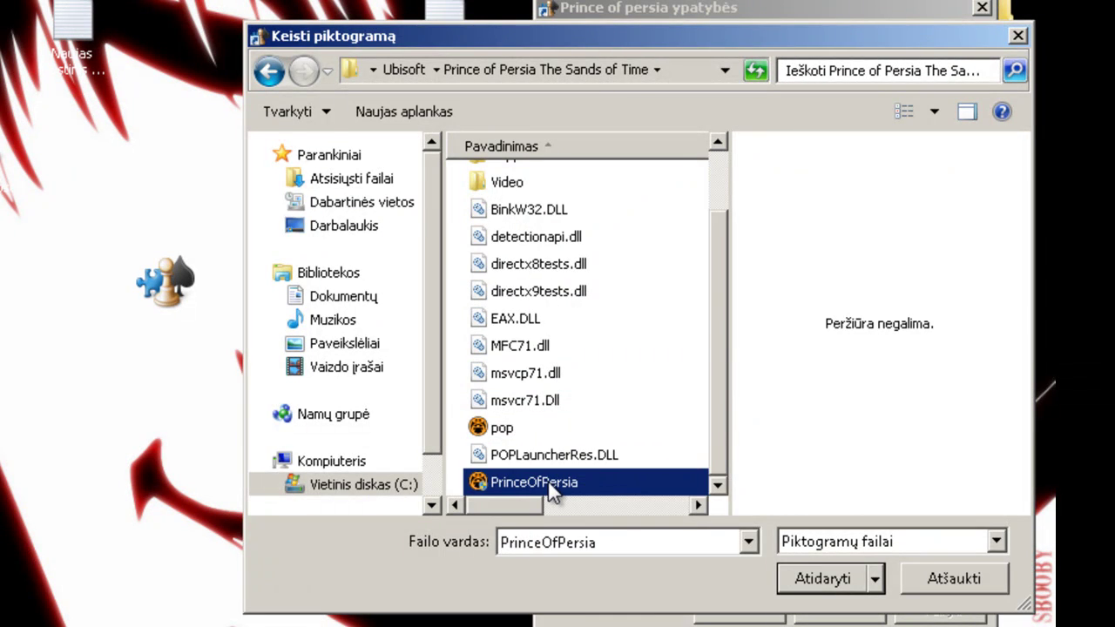
left_click(871, 507)
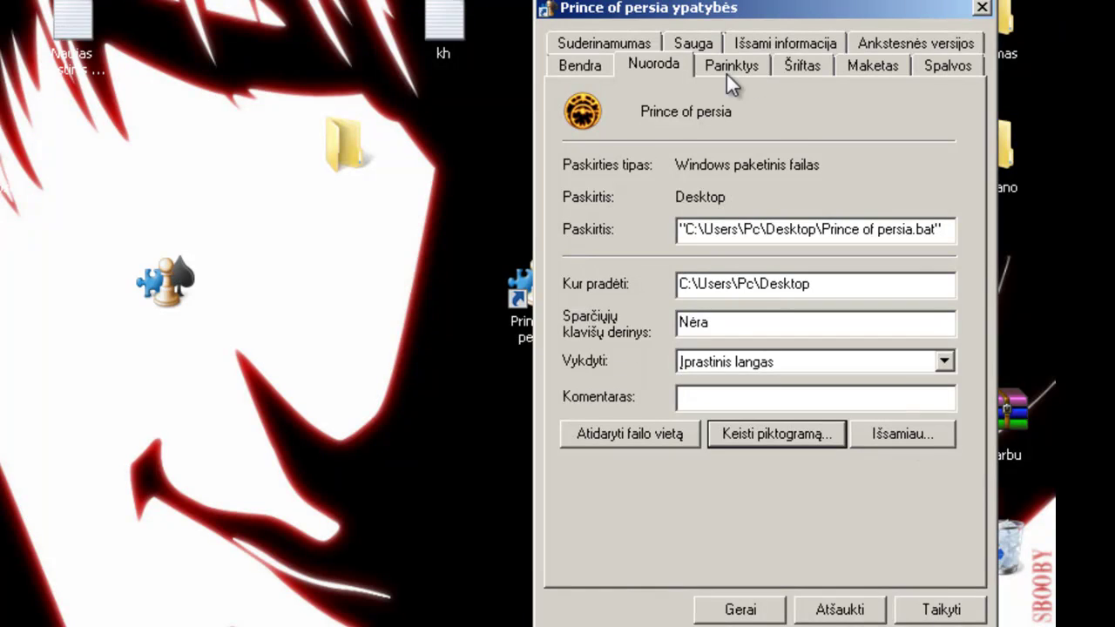
Step: Apply and close the shortcut's properties, and move the Prince of persia shortcut into the kh file's column on the desktop
left_click(951, 611)
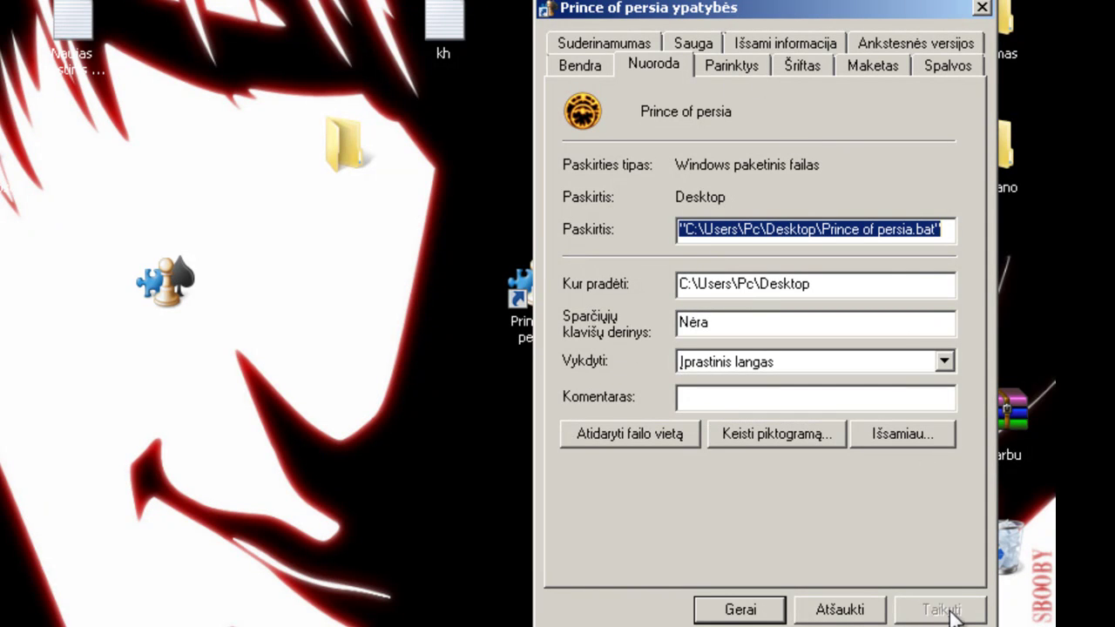
left_click(727, 607)
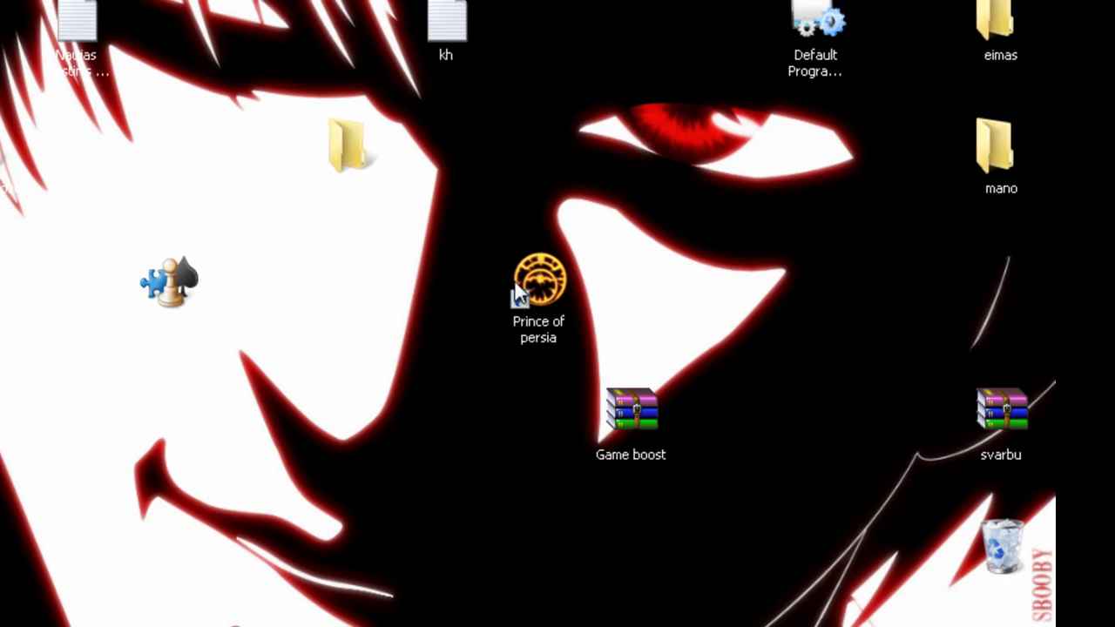
left_click(536, 283)
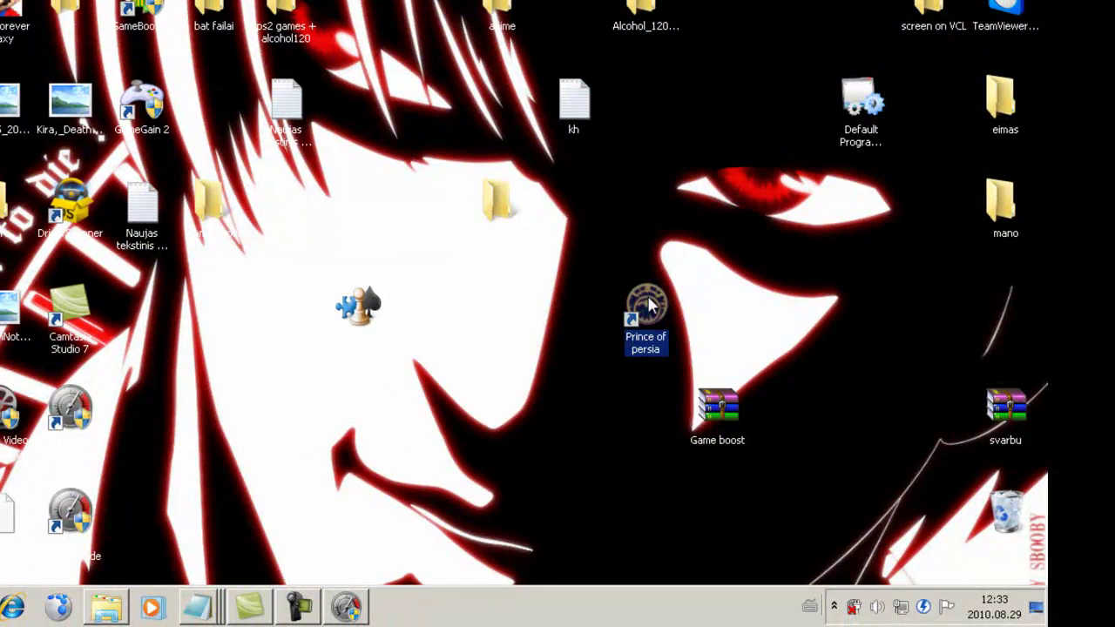
left_click_drag(650, 303, 576, 303)
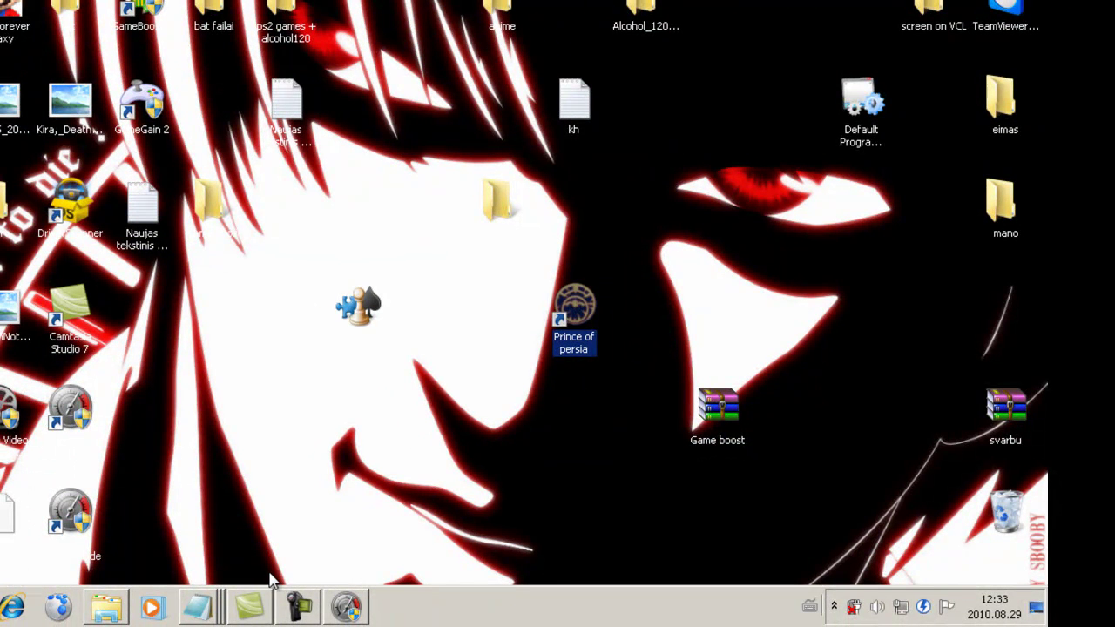
Step: Reopen the notes with the performance steps and add the closing lines "Pasijungiate ir zaidziate" and "ACIU UZ DEMES" below the batch template
left_click(209, 608)
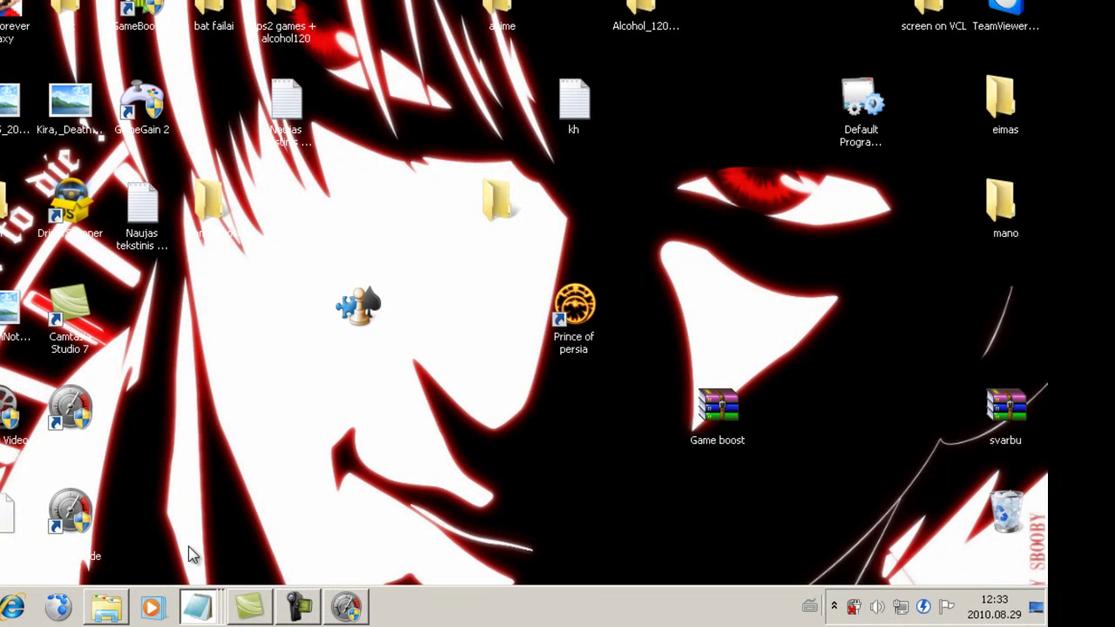
left_click(197, 608)
left_click(199, 610)
left_click(450, 310)
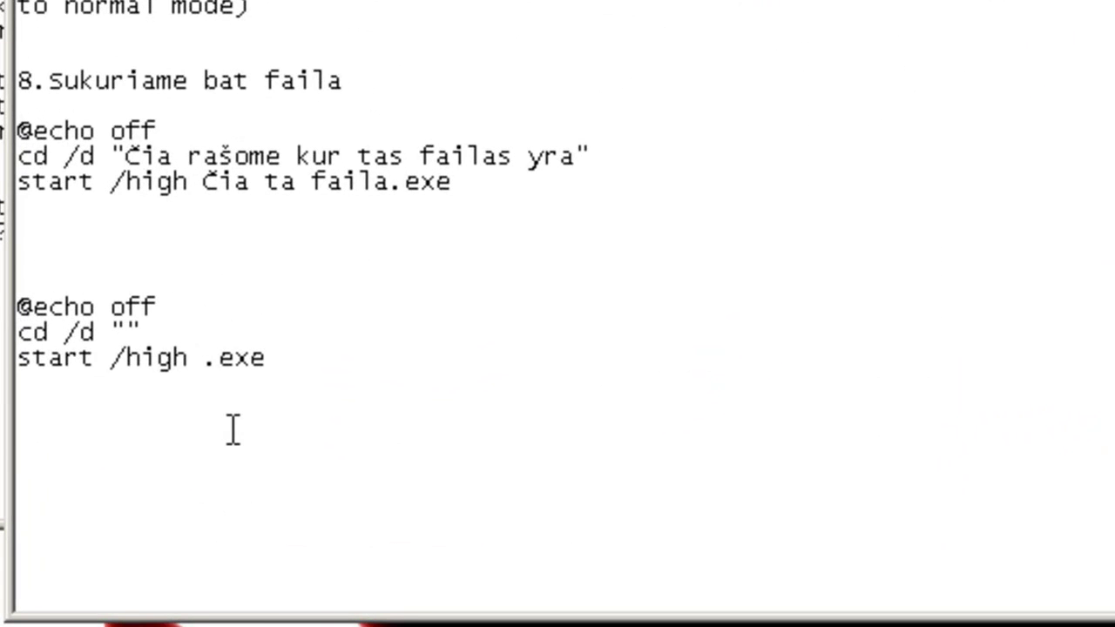
type("Pasijungiate ir zaid")
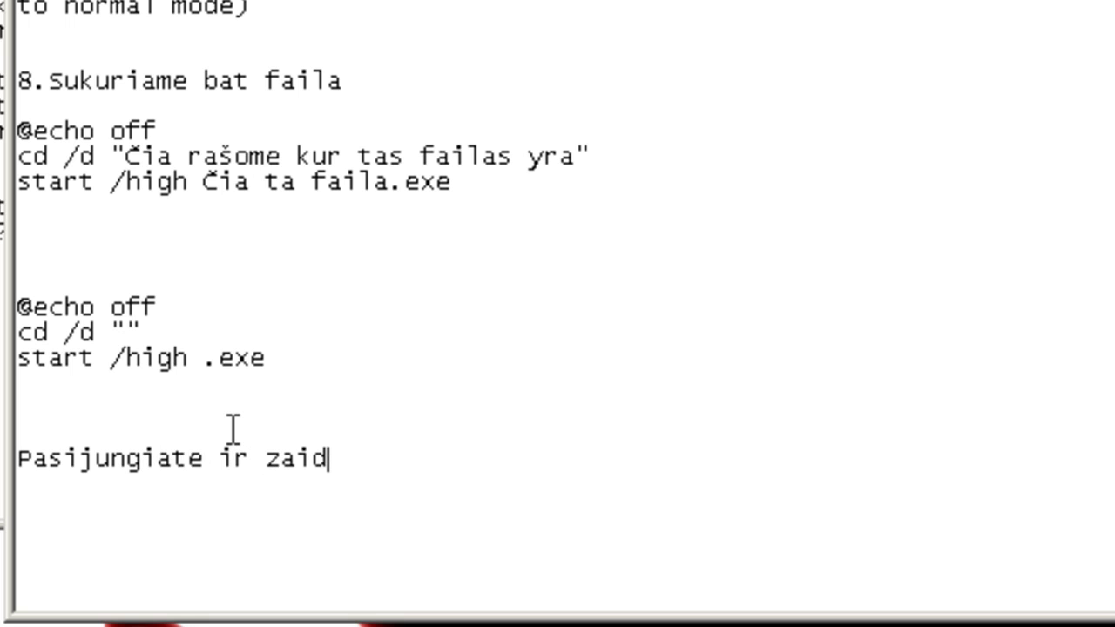
type("zia")
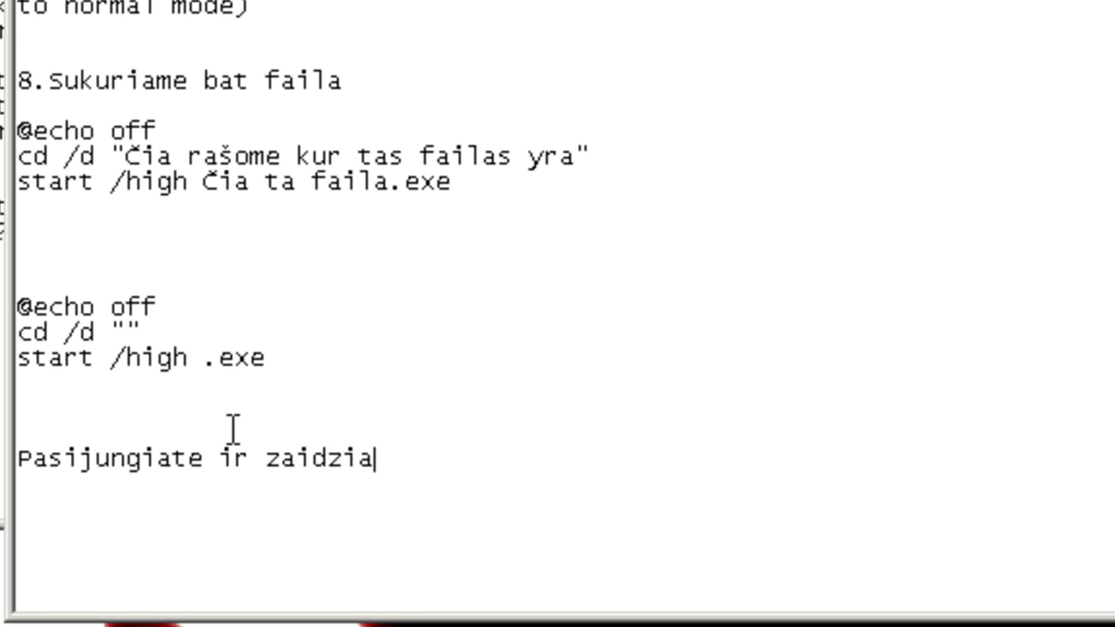
type("te    ACIU UZ DEMES")
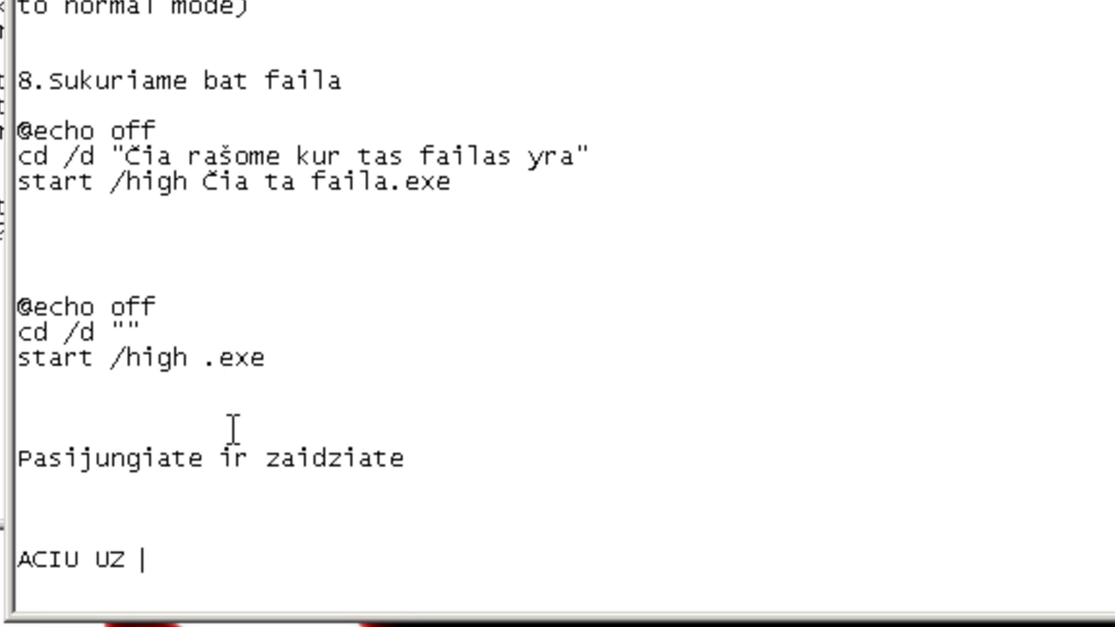